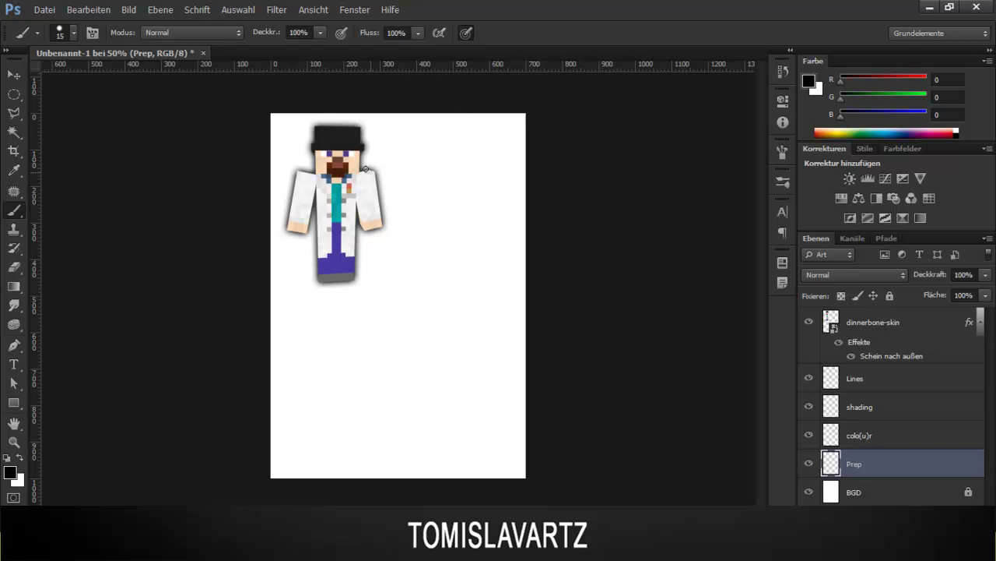
mouse_move(407, 154)
mouse_down()
mouse_move(387, 187)
mouse_move(427, 187)
mouse_move(453, 158)
mouse_up()
key(ctrl+alt+z)
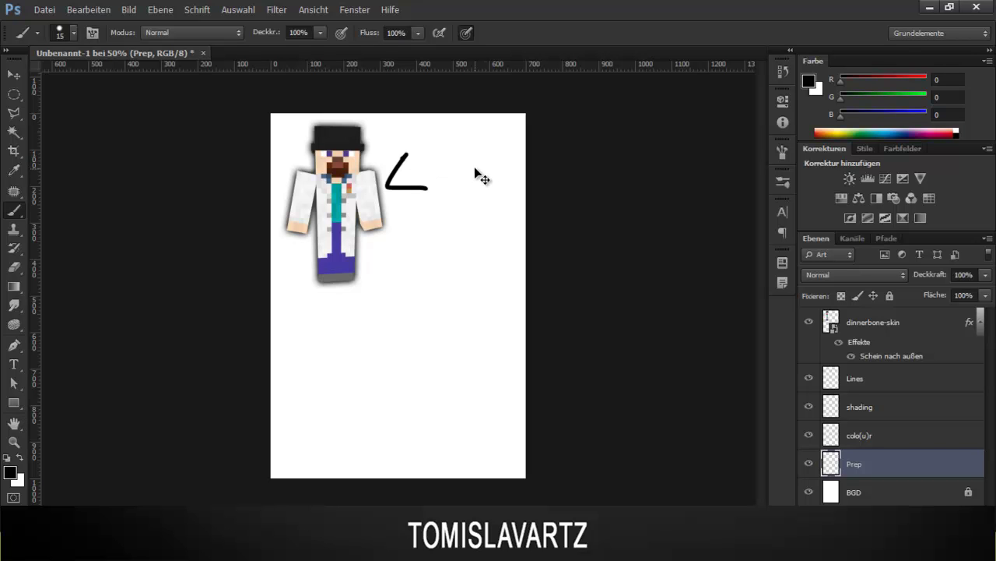
key(ctrl+alt+z)
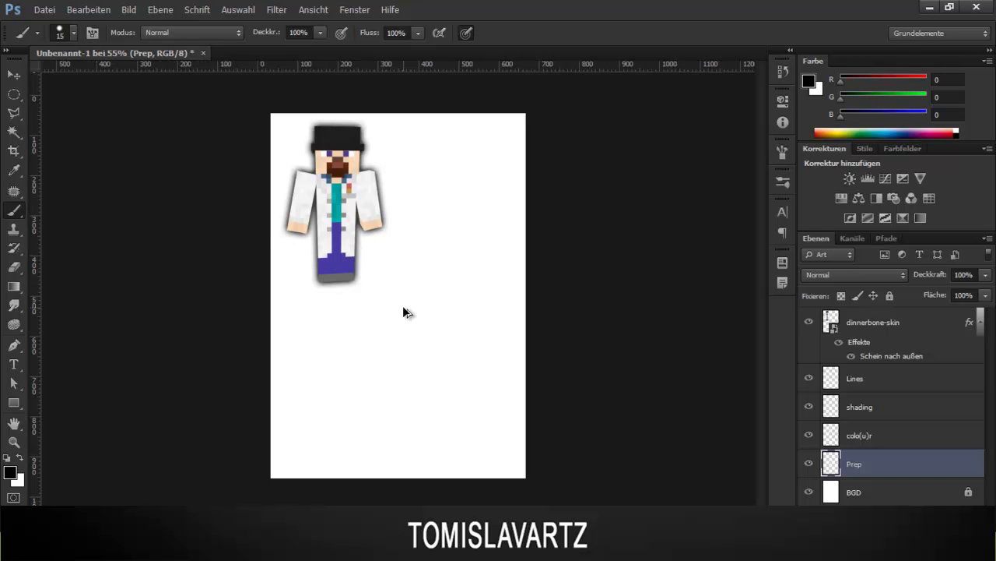
Move the dinnerbone-skin reference figure lower on the canvas, keeping it near the left edge.
scroll(402, 305, up, 1)
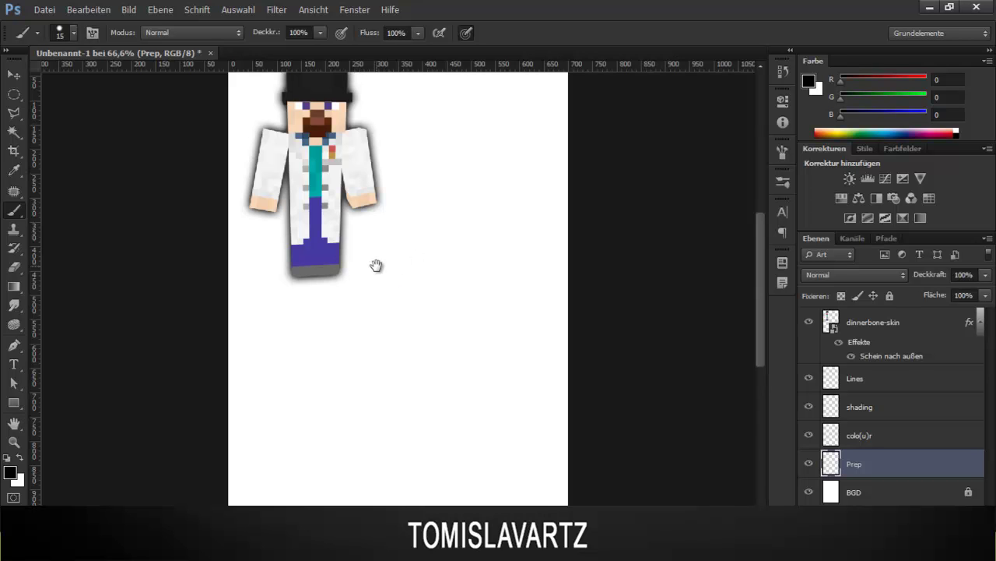
drag(377, 267, 365, 276)
click(909, 323)
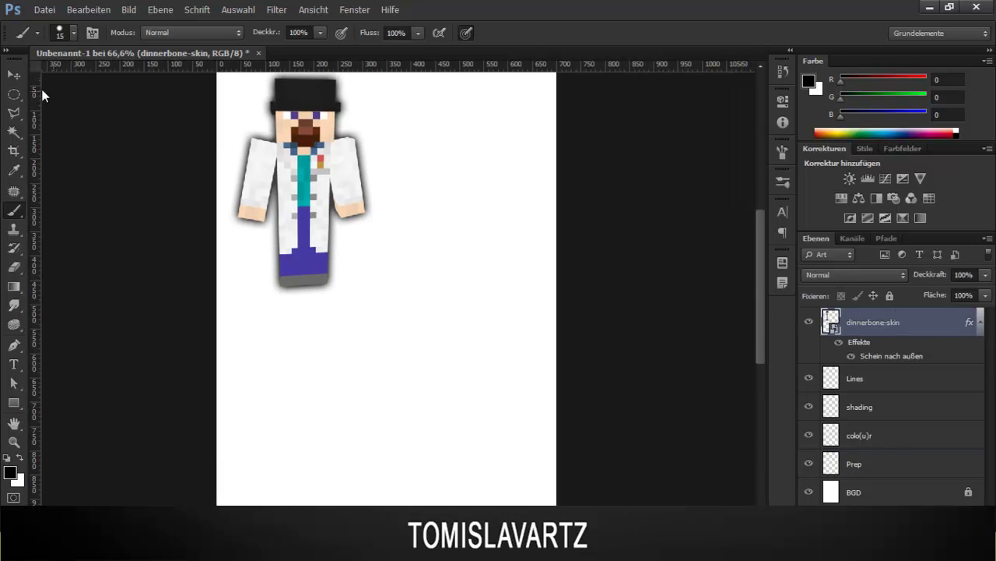
key(v)
drag(296, 284, 293, 390)
Draw the square front face of the head on the Prep layer beside the reference, using straight 15 px black brush lines.
click(864, 465)
click(14, 209)
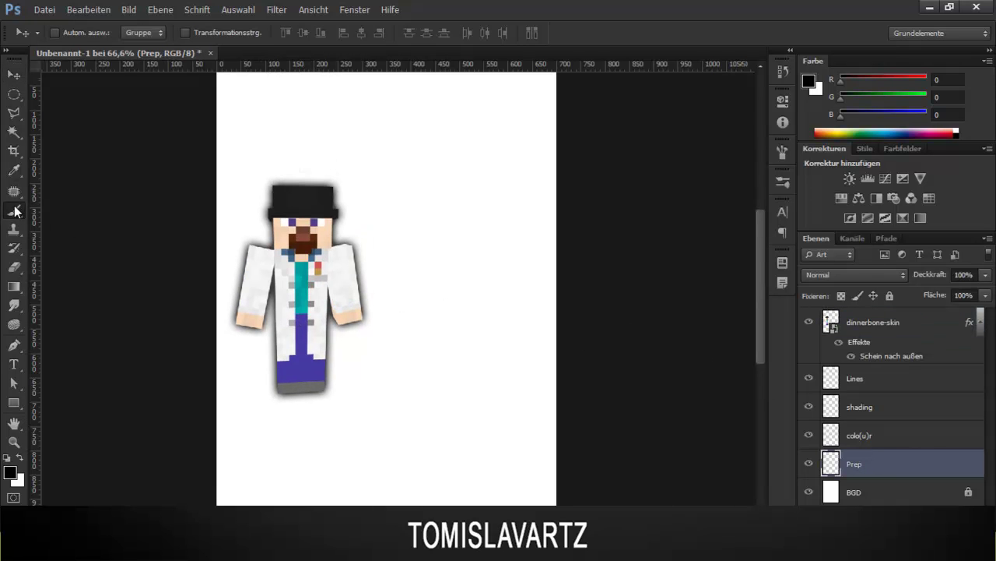
click(391, 247)
shift+click(470, 248)
shift+click(400, 326)
shift+click(483, 327)
shift+click(470, 248)
Add the receding side face and top face to the head's front square to complete the cube.
click(483, 327)
shift+click(525, 291)
shift+click(516, 223)
shift+click(466, 247)
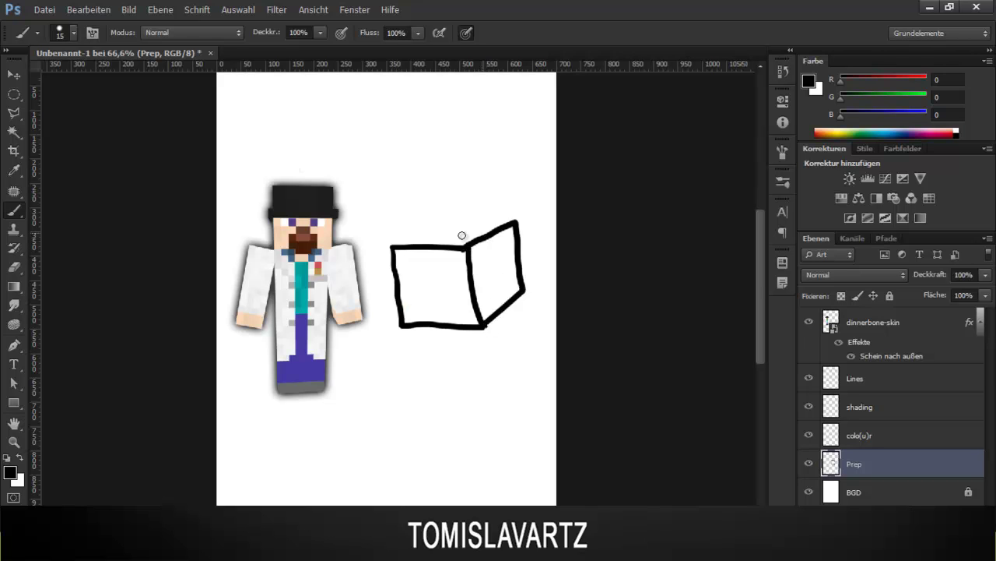
click(392, 247)
shift+click(442, 218)
shift+click(517, 217)
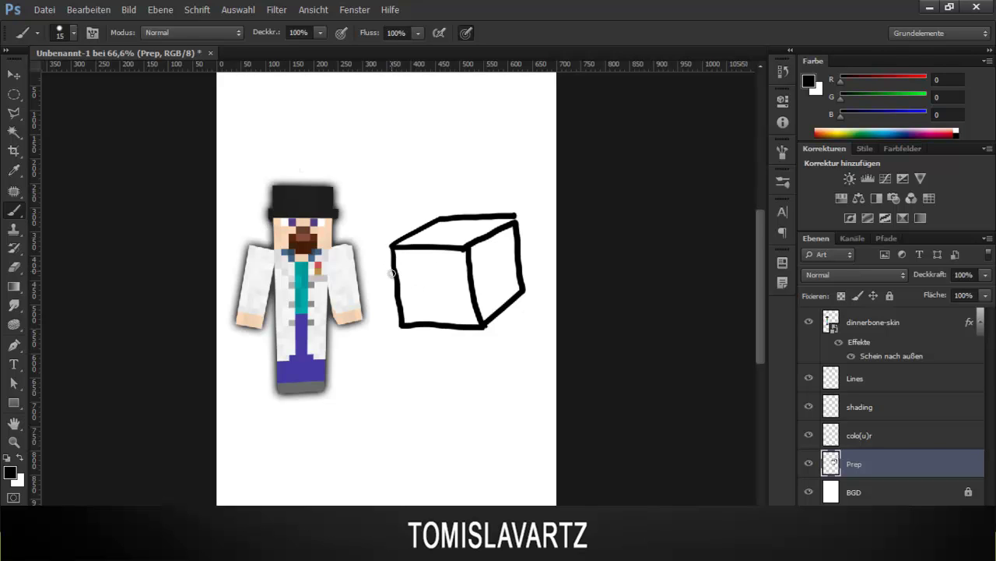
Draw the hat's brim band around the head cube and sketch the eyes, nose and beard on its front face.
mouse_move(392, 270)
mouse_down()
mouse_move(471, 277)
mouse_move(511, 252)
mouse_move(528, 230)
mouse_move(517, 222)
mouse_up()
mouse_move(389, 261)
mouse_down()
mouse_move(475, 263)
mouse_move(521, 231)
mouse_up()
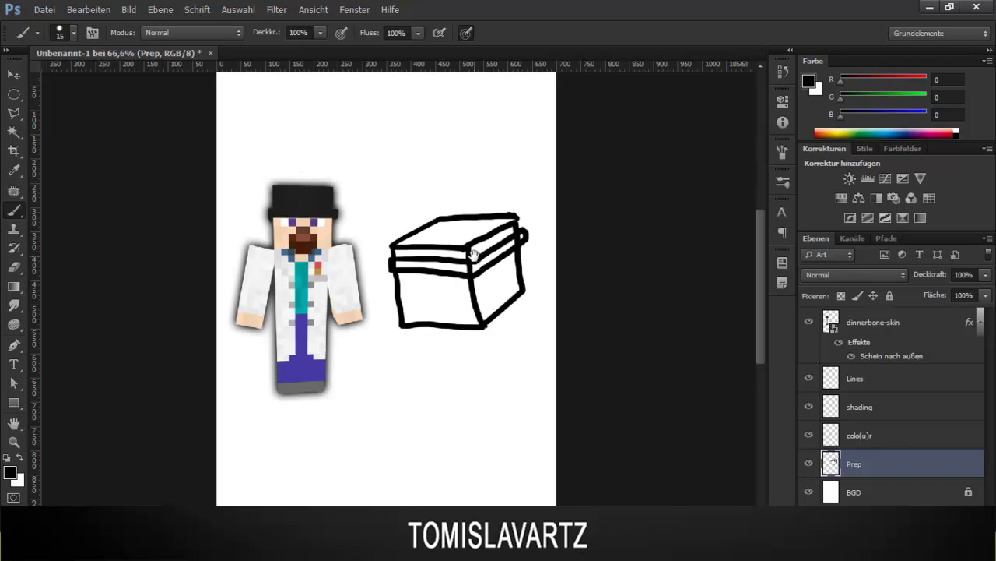
drag(492, 231, 485, 189)
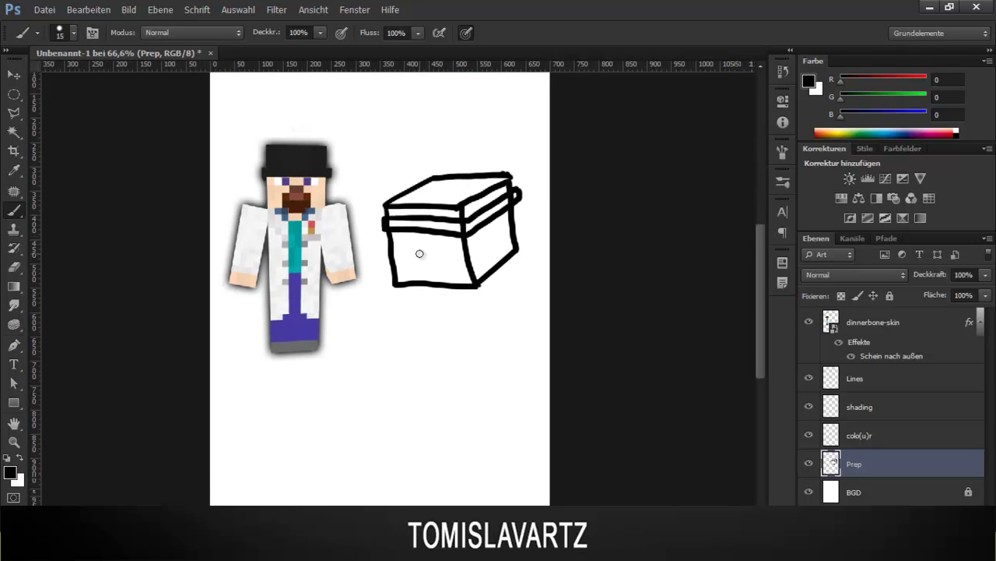
drag(413, 282, 412, 271)
key(ctrl+z)
mouse_move(399, 237)
mouse_down()
mouse_move(422, 243)
mouse_move(405, 247)
mouse_up()
mouse_move(438, 240)
mouse_down()
mouse_move(471, 266)
mouse_move(418, 284)
mouse_move(435, 235)
mouse_up()
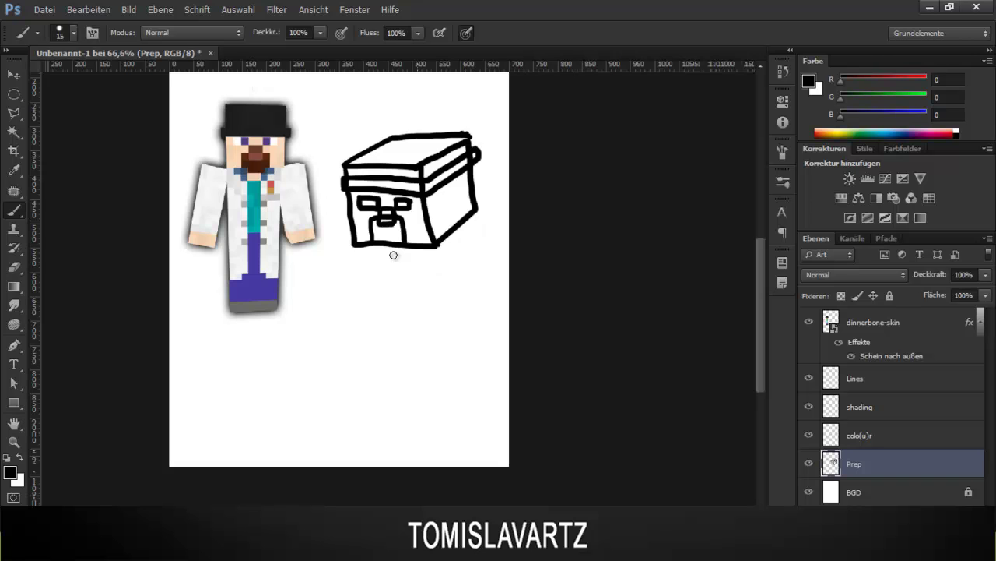
Draw the torso as a narrow box beneath the head and scale the sketch down slightly.
drag(405, 260, 404, 231)
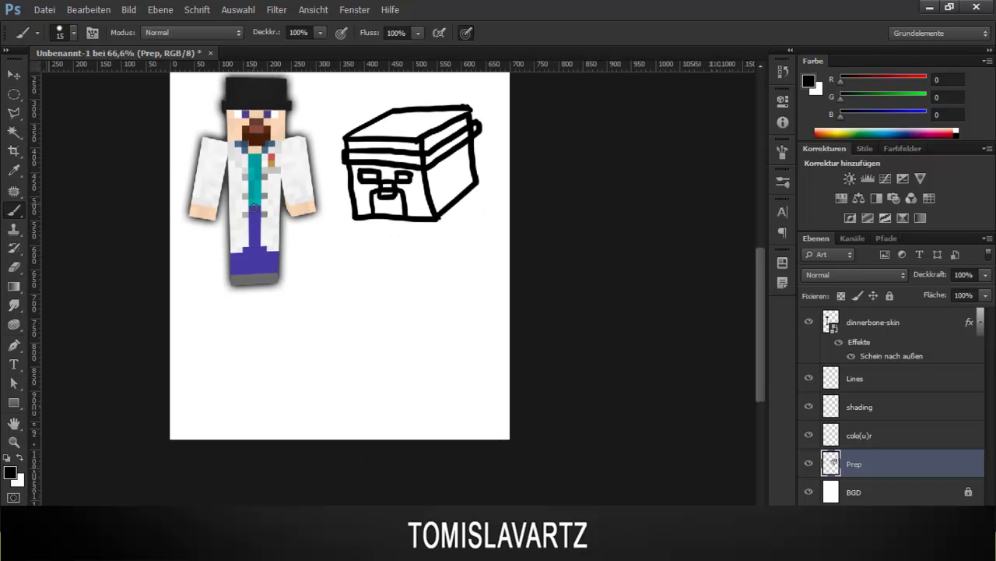
mouse_move(362, 221)
mouse_down()
mouse_move(377, 317)
mouse_move(439, 322)
mouse_move(434, 234)
mouse_move(453, 214)
mouse_move(471, 311)
mouse_move(459, 297)
mouse_move(478, 308)
mouse_move(405, 278)
mouse_up()
key(ctrl+t)
key(Return)
key(b)
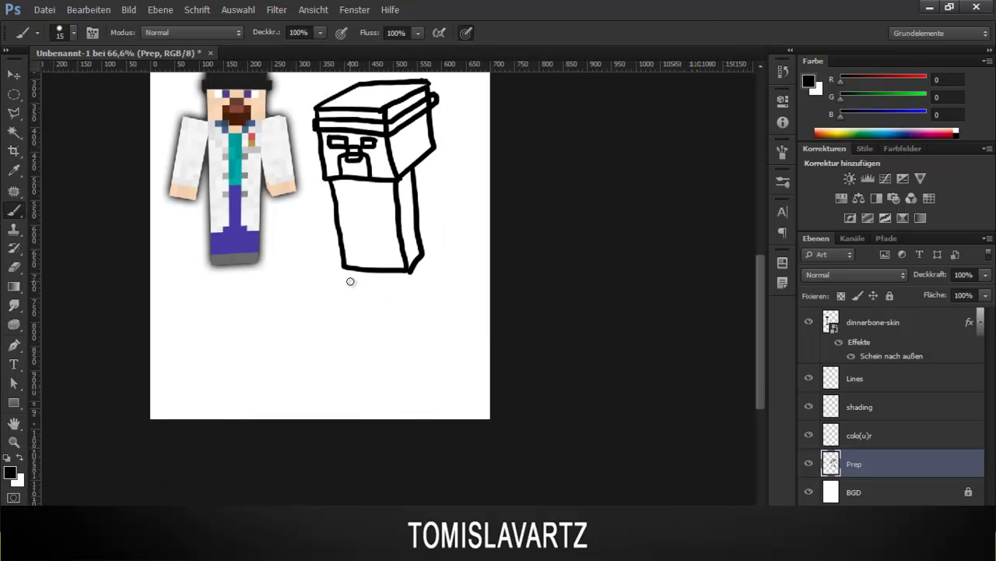
Draw the leg block below the torso, with a shoe line near its base and a line separating the legs.
mouse_move(343, 269)
mouse_down()
mouse_move(369, 357)
mouse_move(422, 355)
mouse_move(411, 275)
mouse_move(426, 267)
mouse_move(423, 256)
mouse_move(427, 355)
mouse_up()
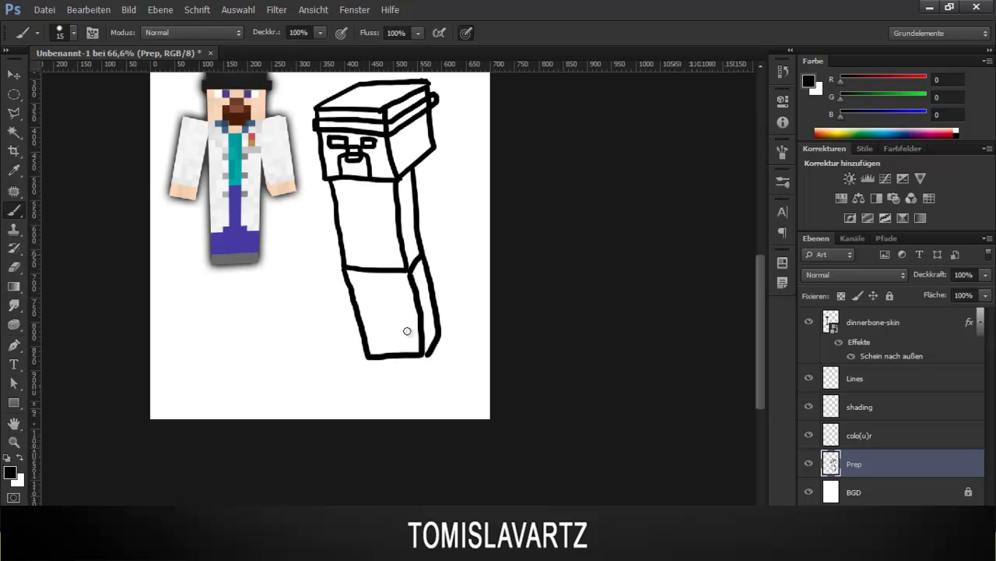
drag(369, 345, 421, 340)
drag(382, 302, 393, 355)
Rotate the Prep sketch slightly clockwise so the figure stands more upright.
drag(405, 288, 378, 312)
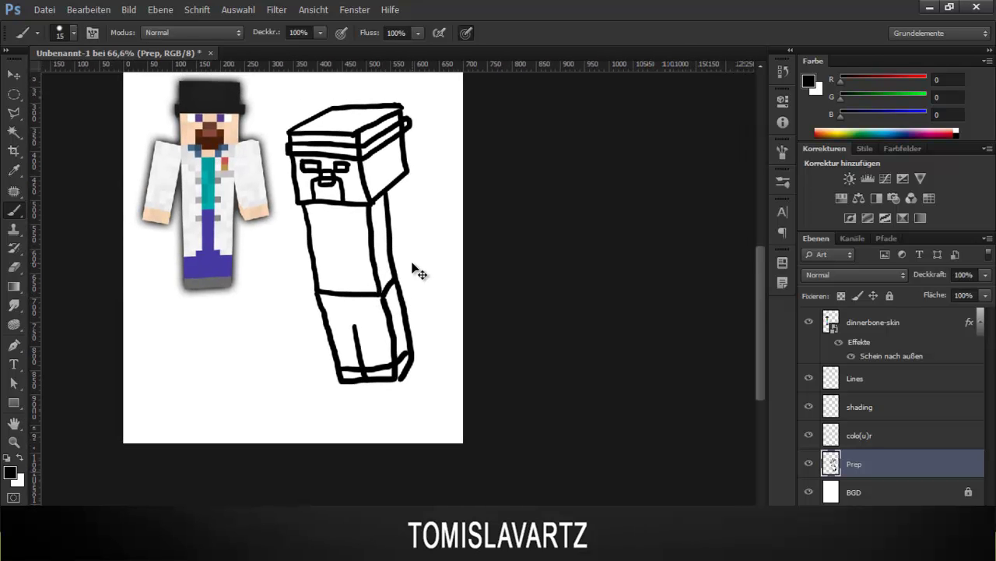
key(ctrl+t)
mouse_move(450, 373)
mouse_down()
mouse_move(436, 384)
mouse_move(444, 390)
mouse_up()
key(Return)
key(b)
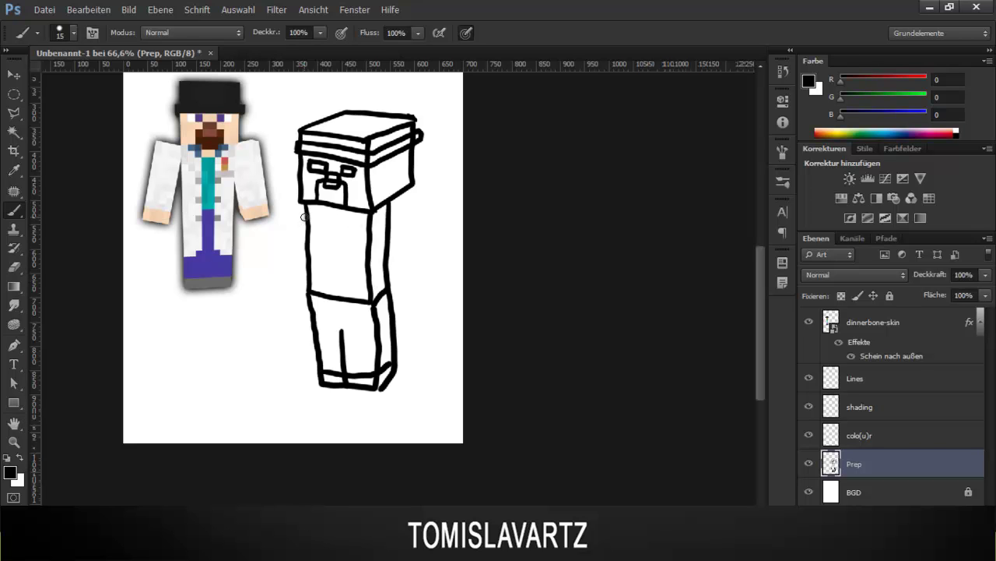
Draw the arm angling out from the torso's left edge, clean up its overlap with the torso and close off the hand end.
mouse_move(303, 210)
mouse_down()
mouse_move(268, 281)
mouse_move(281, 292)
mouse_move(299, 280)
mouse_move(301, 271)
mouse_move(252, 278)
mouse_move(302, 207)
mouse_up()
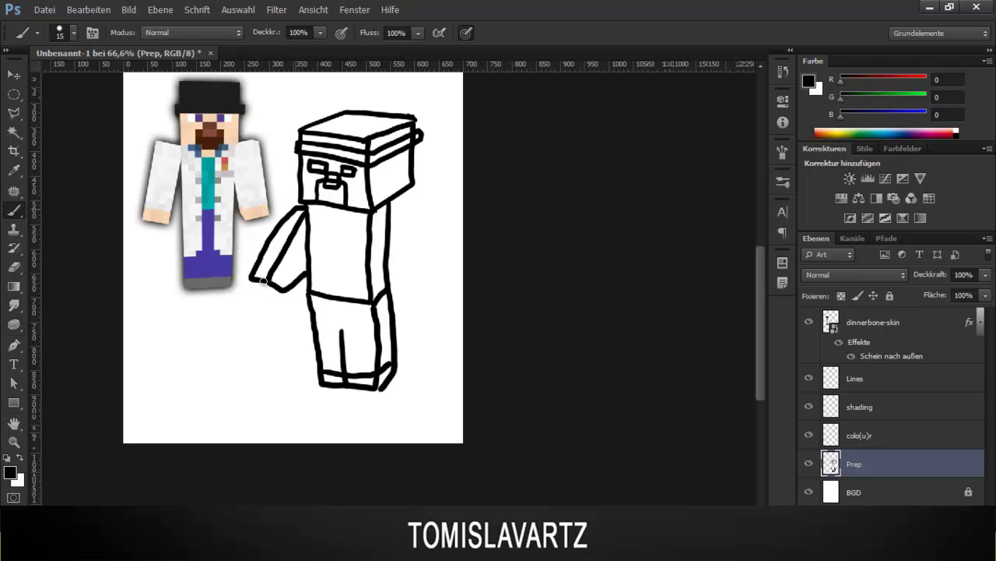
drag(251, 281, 283, 289)
key(ctrl+z)
key(e)
mouse_move(297, 288)
mouse_down()
mouse_move(308, 256)
mouse_move(285, 262)
mouse_move(284, 287)
mouse_move(311, 239)
mouse_up()
key(b)
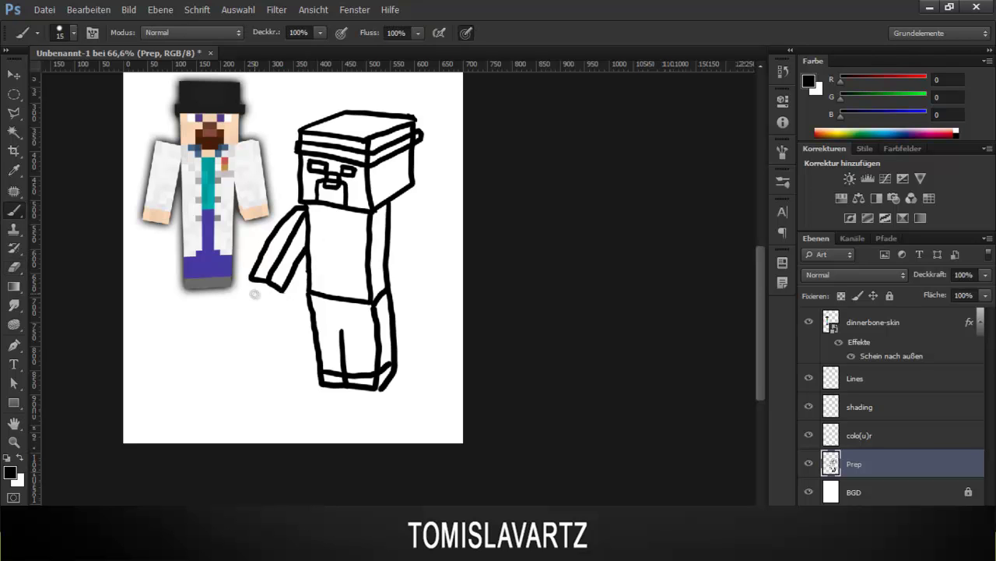
mouse_move(249, 280)
mouse_down()
mouse_move(269, 296)
mouse_move(282, 291)
mouse_up()
key(ctrl+z)
Draw the top of the other arm's shoulder at the torso's right side and erase the torso line crossing it.
mouse_move(409, 230)
mouse_down()
mouse_move(349, 217)
mouse_move(372, 208)
mouse_move(350, 206)
mouse_up()
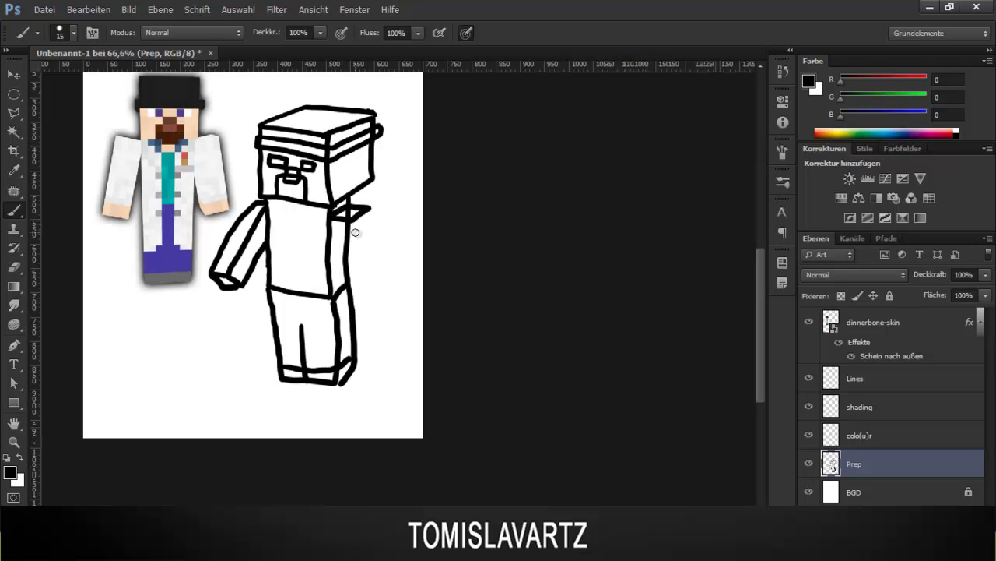
key(e)
drag(347, 216, 349, 212)
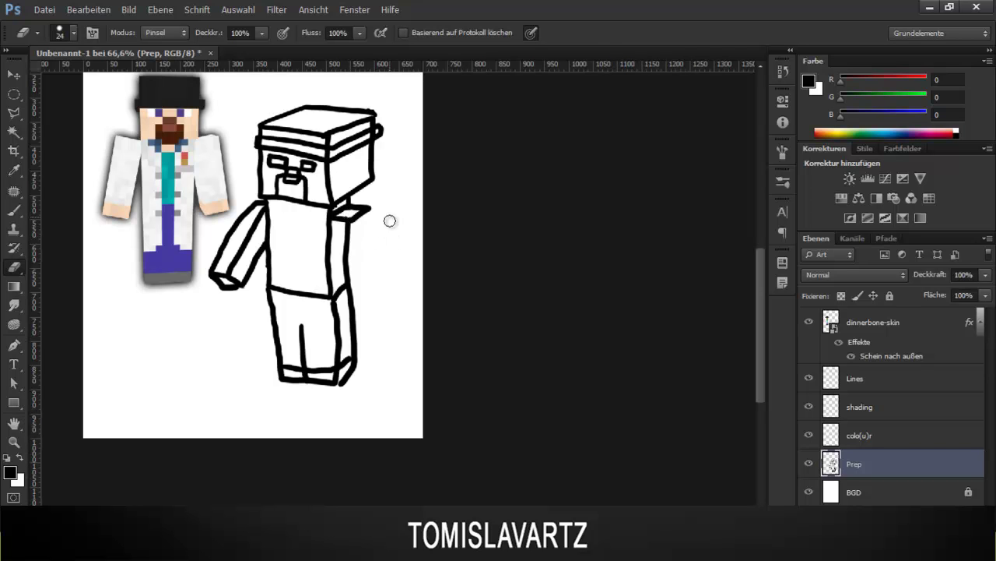
key(b)
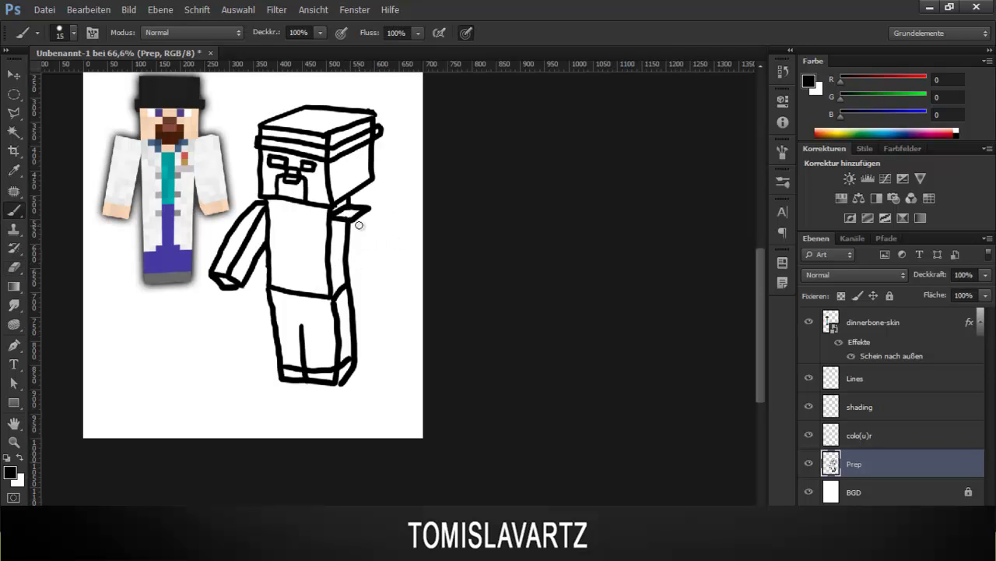
Erase the torso and leg edges covered by the right arm, and draw that arm as a box with a sleeve cuff.
key(e)
mouse_move(348, 260)
mouse_down()
mouse_move(347, 268)
mouse_move(345, 228)
mouse_up()
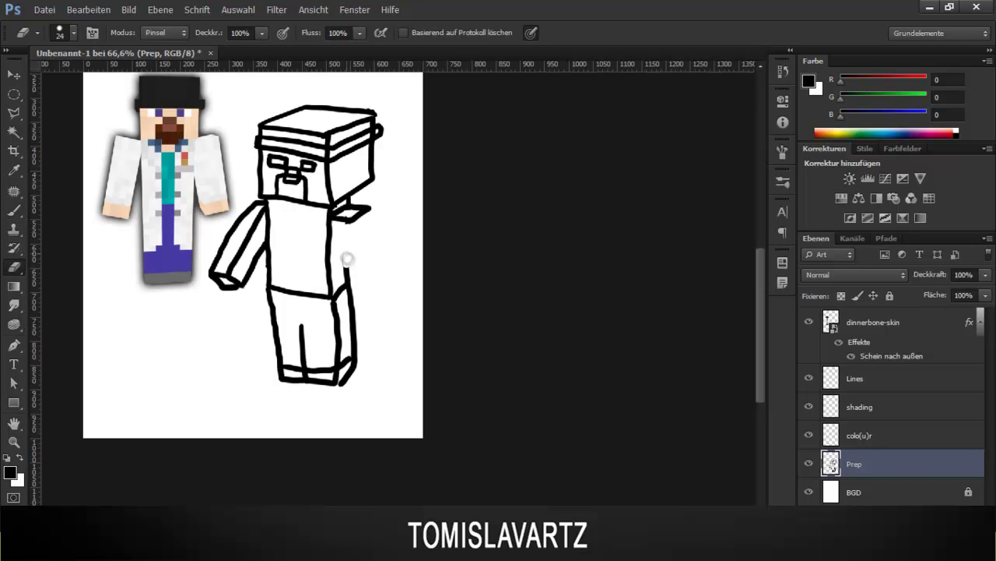
key(b)
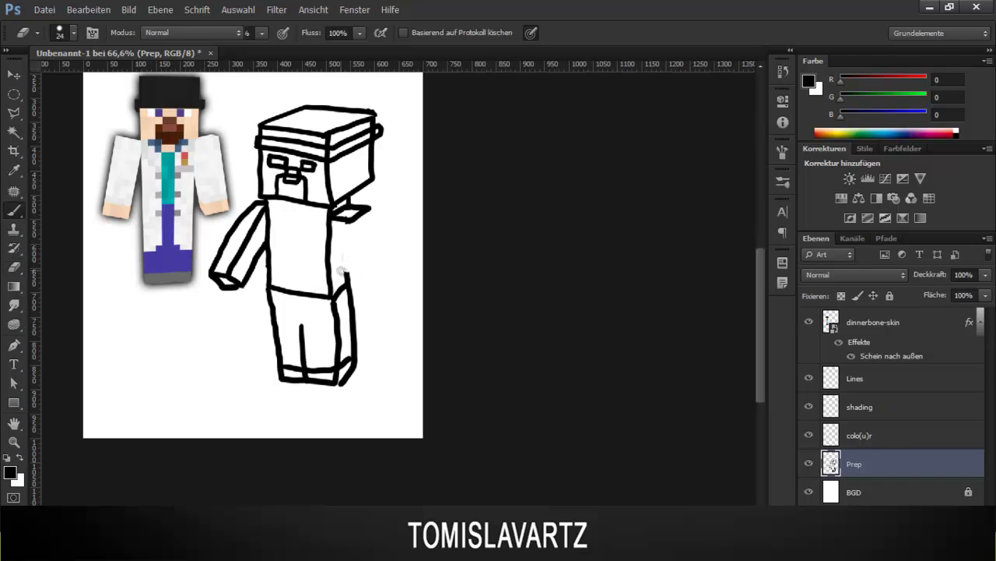
key(e)
mouse_move(348, 280)
mouse_down()
mouse_move(338, 292)
mouse_move(353, 308)
mouse_up()
key(b)
mouse_move(351, 230)
mouse_down()
mouse_move(355, 286)
mouse_move(376, 285)
mouse_move(370, 223)
mouse_move(349, 251)
mouse_up()
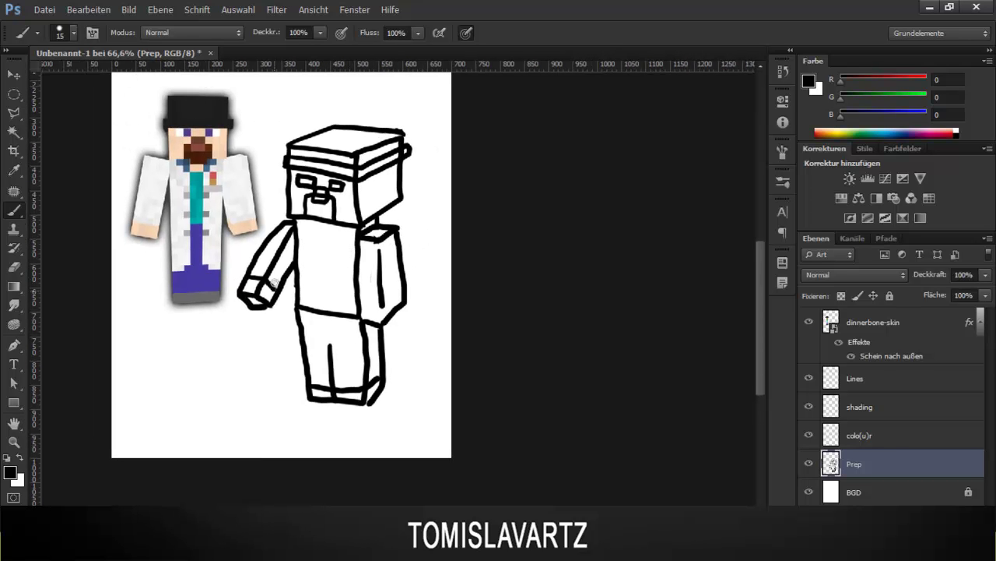
drag(397, 291, 362, 304)
Draw the open lab coat with its chest pocket over the torso and legs, erasing the waistline where the coat covers it.
mouse_move(312, 222)
mouse_down()
mouse_move(319, 235)
mouse_move(335, 225)
mouse_move(335, 333)
mouse_move(379, 359)
mouse_up()
drag(315, 233, 310, 355)
key(e)
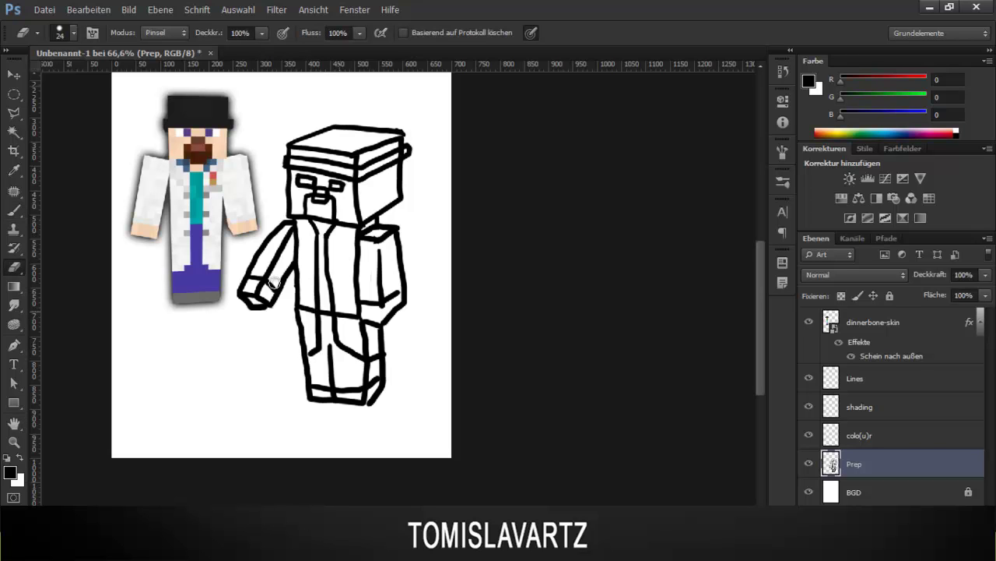
drag(339, 315, 352, 316)
click(310, 311)
key(b)
mouse_move(328, 253)
mouse_down()
mouse_move(356, 252)
mouse_move(342, 237)
mouse_up()
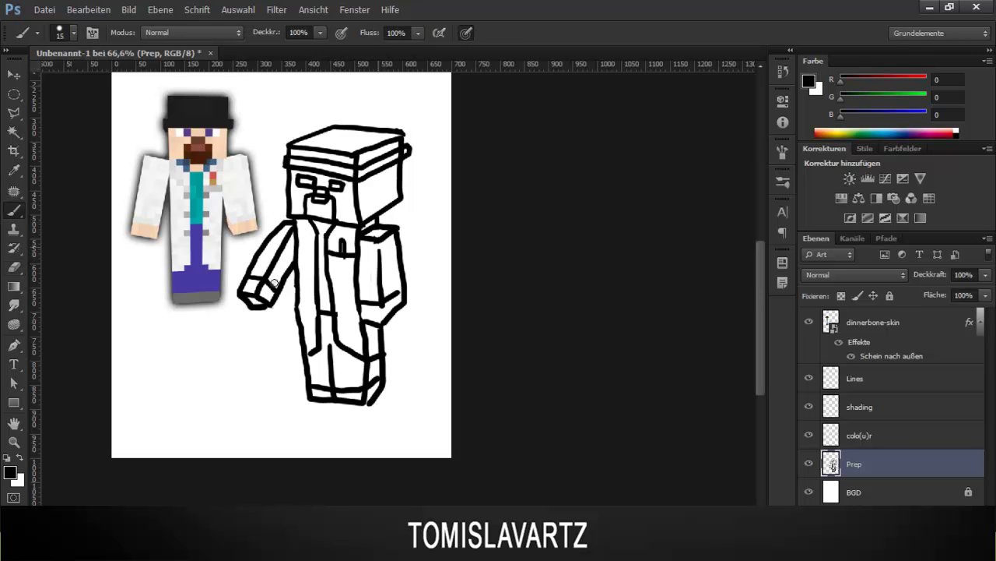
Move the dinnerbone-skin reference figure higher on the canvas, clear of the sketched arm.
drag(274, 284, 297, 312)
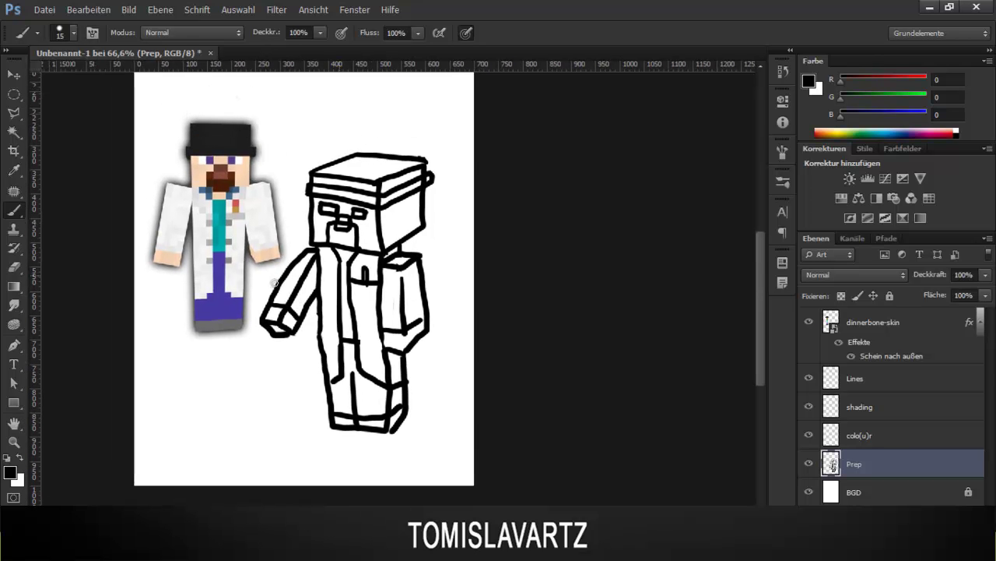
ctrl+click(278, 288)
key(v)
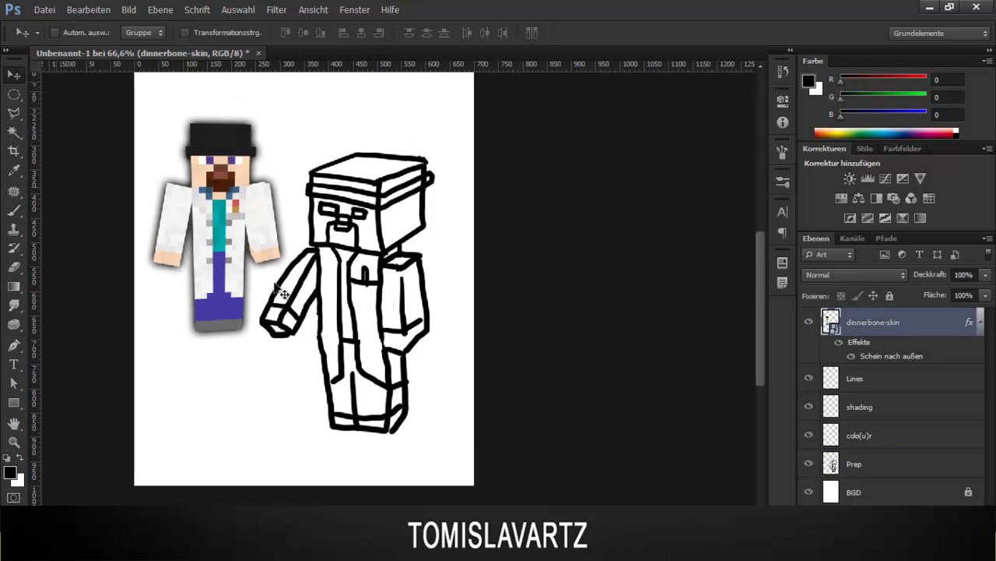
mouse_move(278, 288)
mouse_down()
mouse_move(275, 215)
mouse_move(274, 288)
mouse_up()
Reduce the Prep layer's opacity to 10%.
ctrl+click(274, 288)
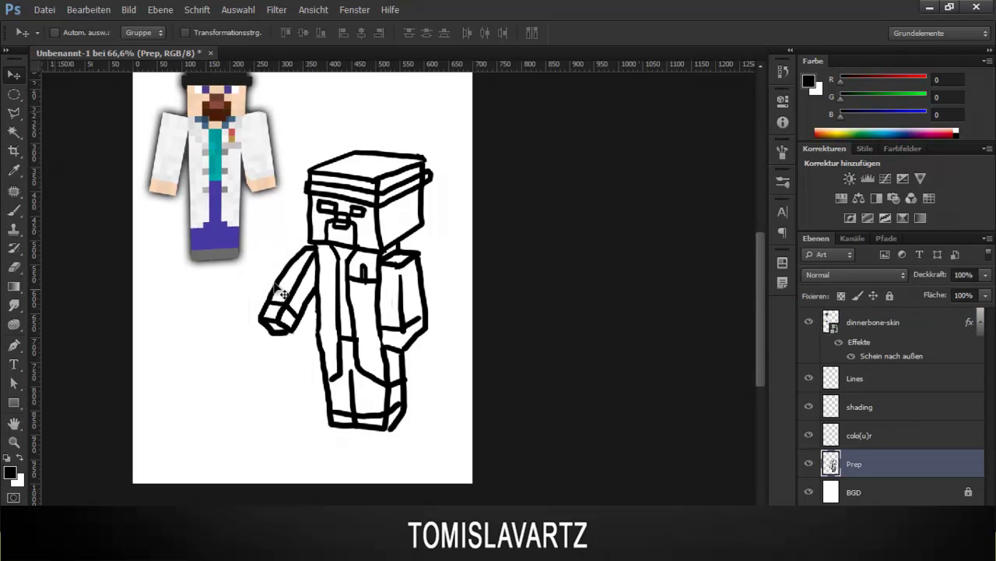
key(Return)
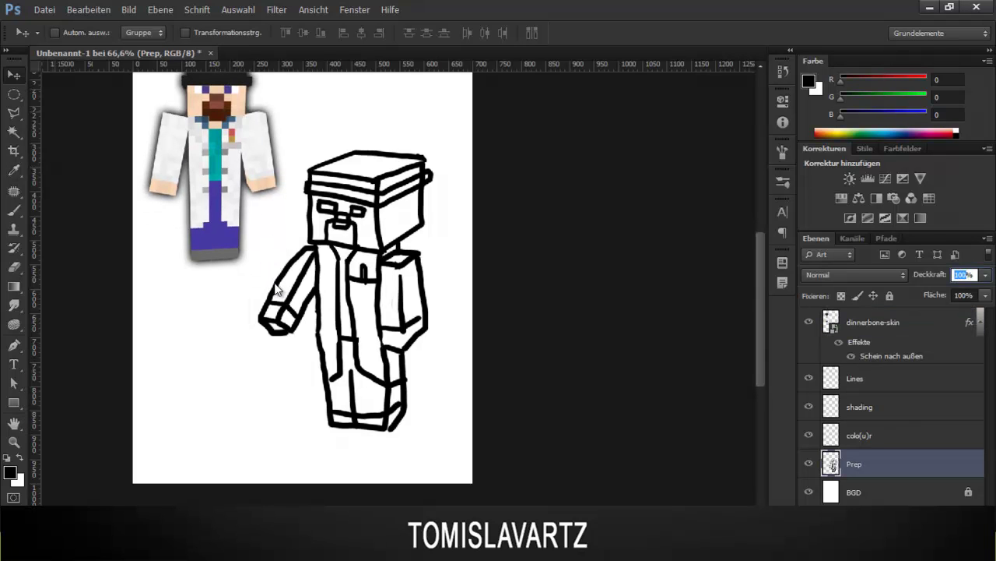
key(1)
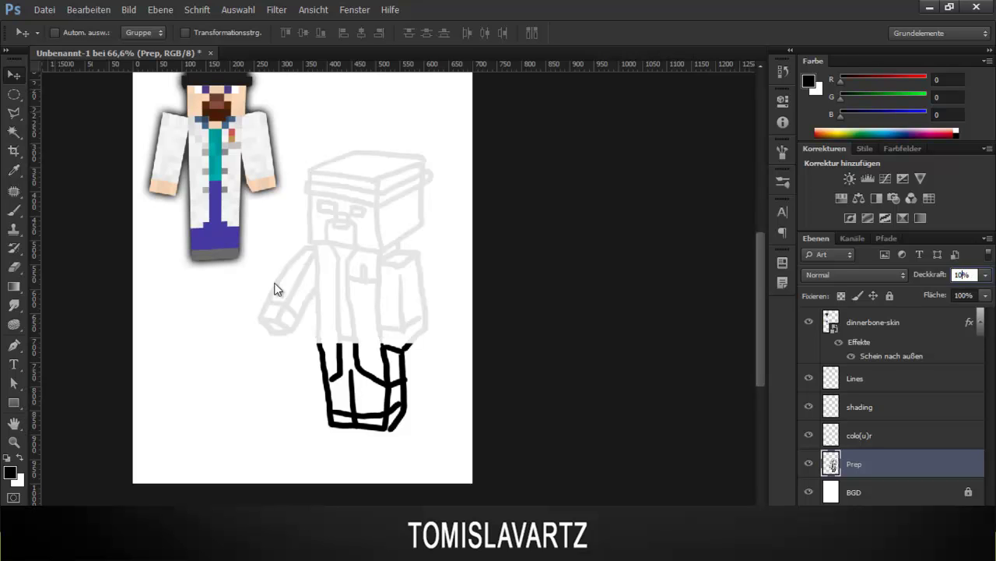
Trace the faded sketch on the Lines layer in black brush strokes, refining the hat, grinning face, lab coat, arms and legs.
key(b)
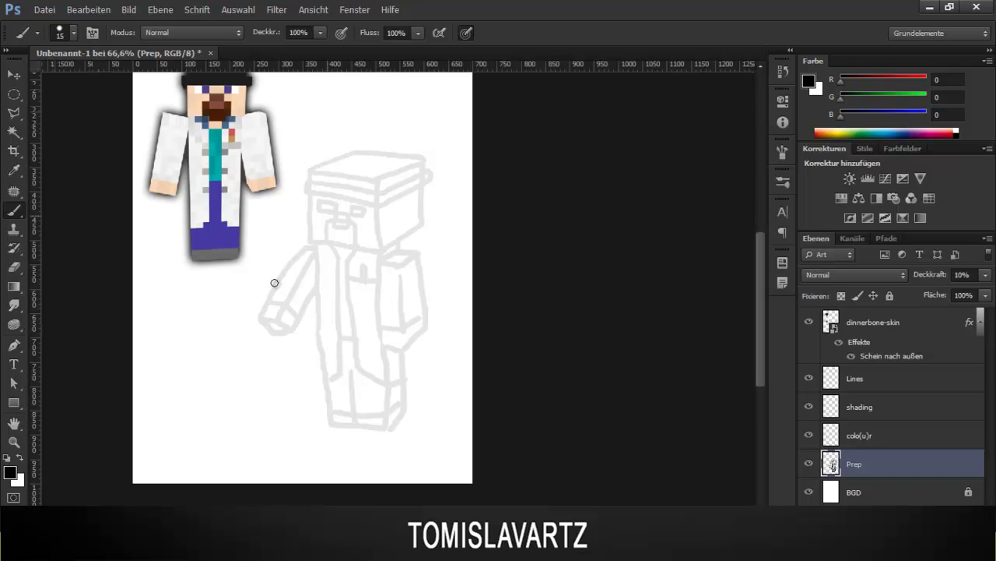
key(space)
key(alt+])
key(alt+])
key(alt+])
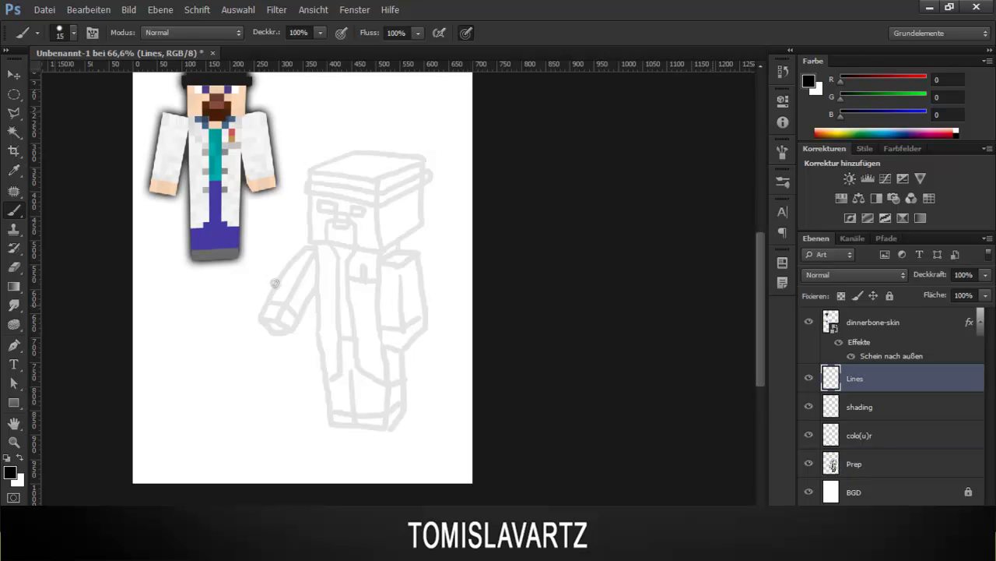
scroll(274, 282, up, 5)
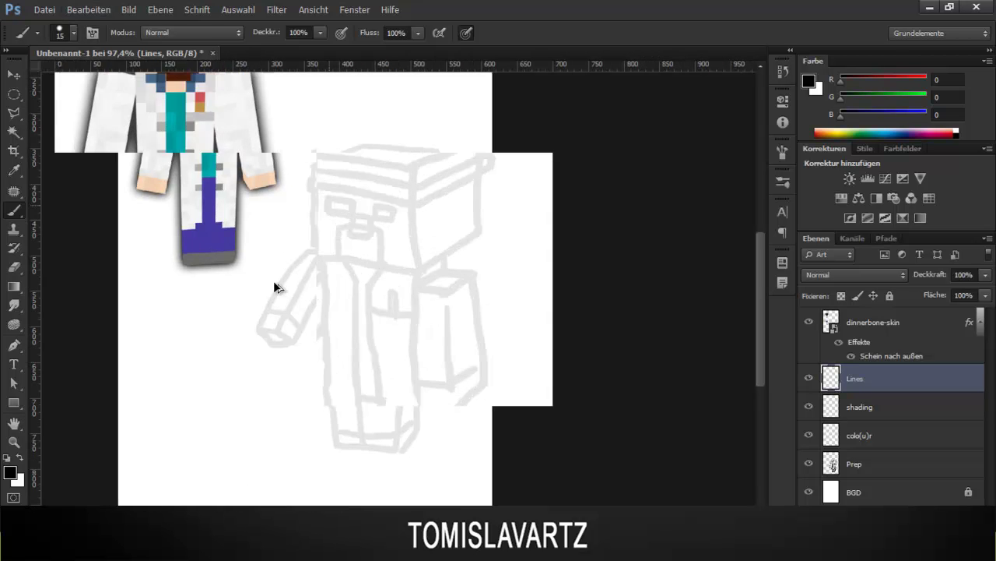
scroll(274, 282, up, 3)
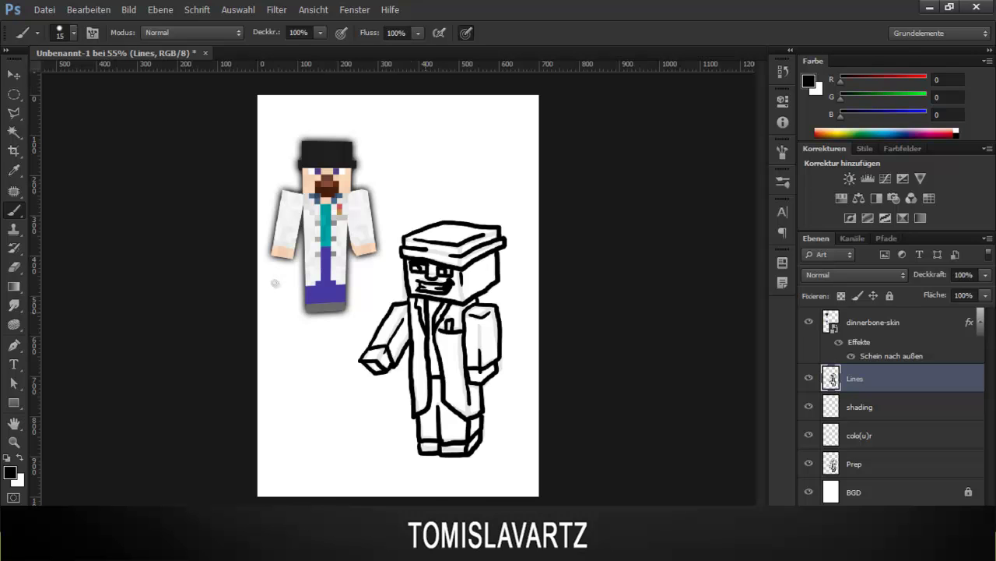
key(space)
key(ctrl+z)
key(ctrl+z)
key(ctrl+z)
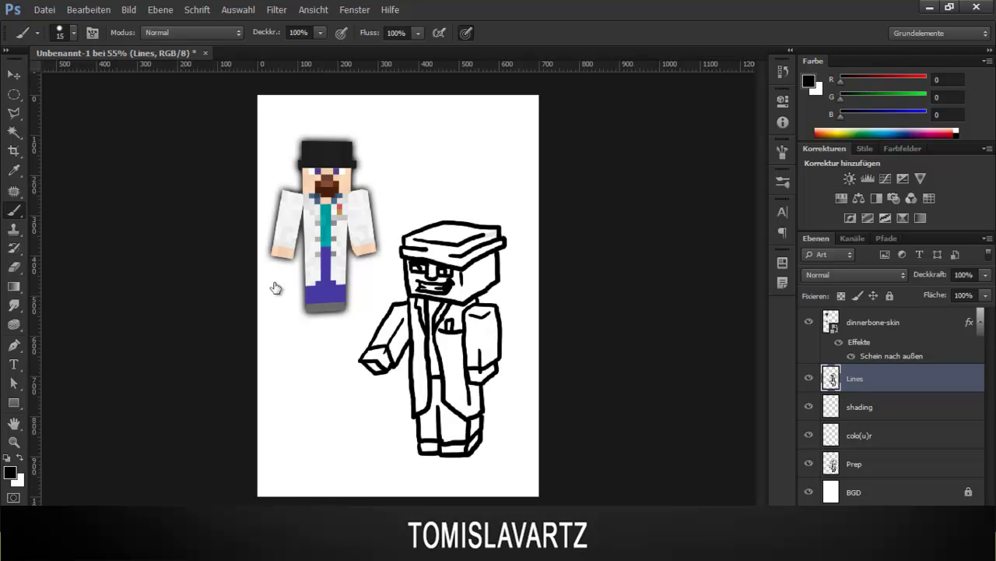
Raise the Prep layer's opacity to 100%.
scroll(274, 287, up, 3)
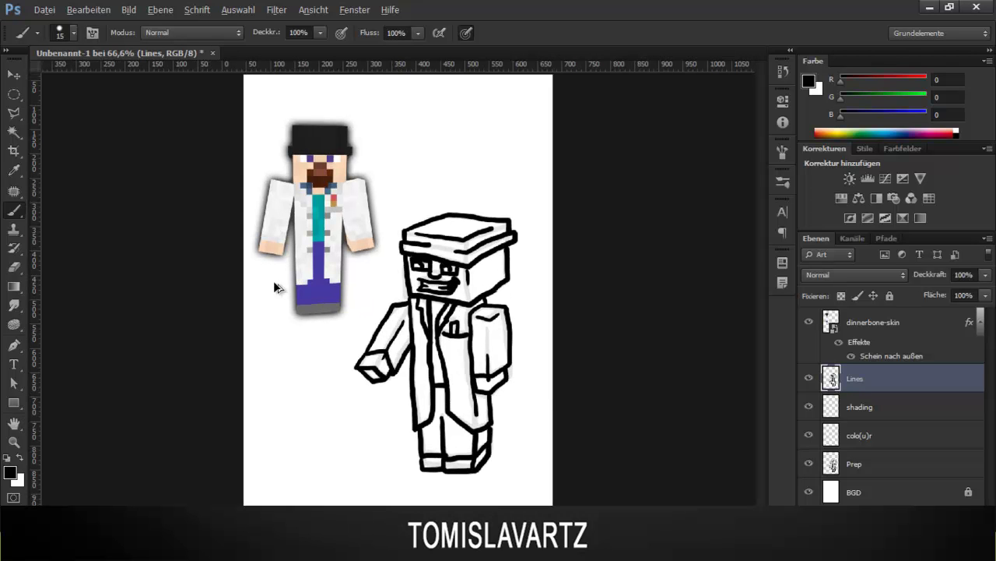
key(alt+bracketleft)
key(alt+bracketleft)
key(alt+bracketleft)
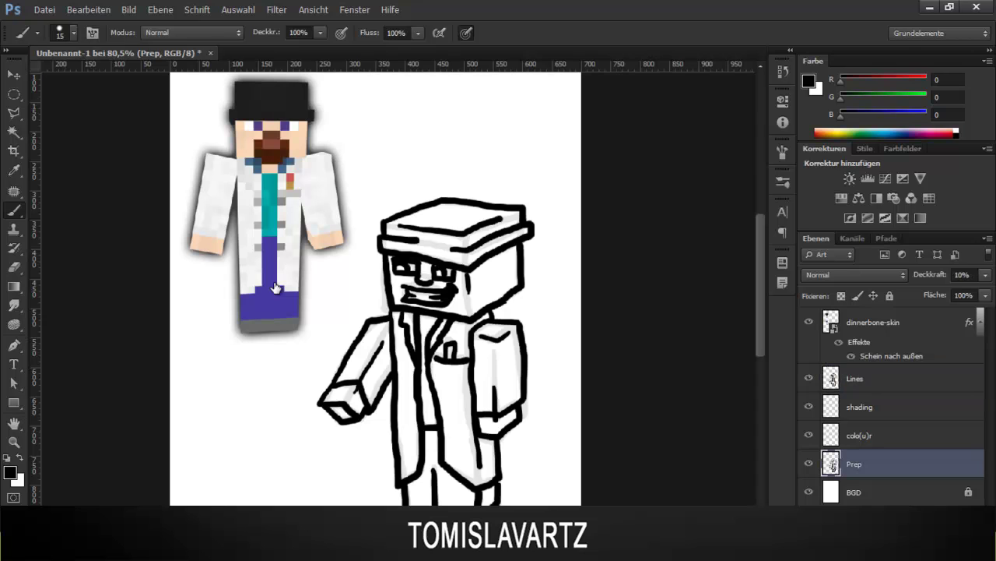
key(0)
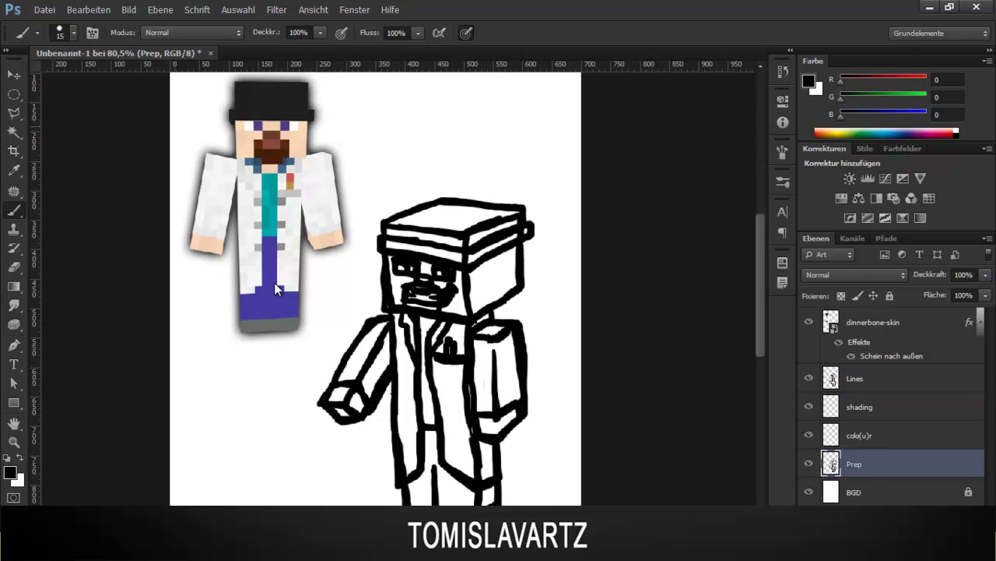
Hide the dinnerbone-skin reference and erase the stray oval from the Prep layer.
key(v)
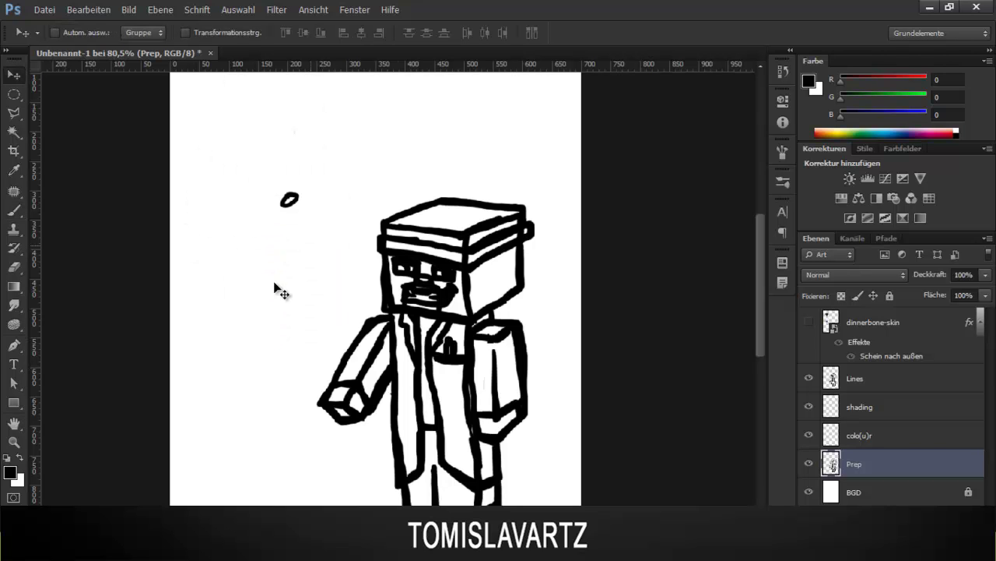
click(855, 378)
key(e)
alt+right_click(299, 204)
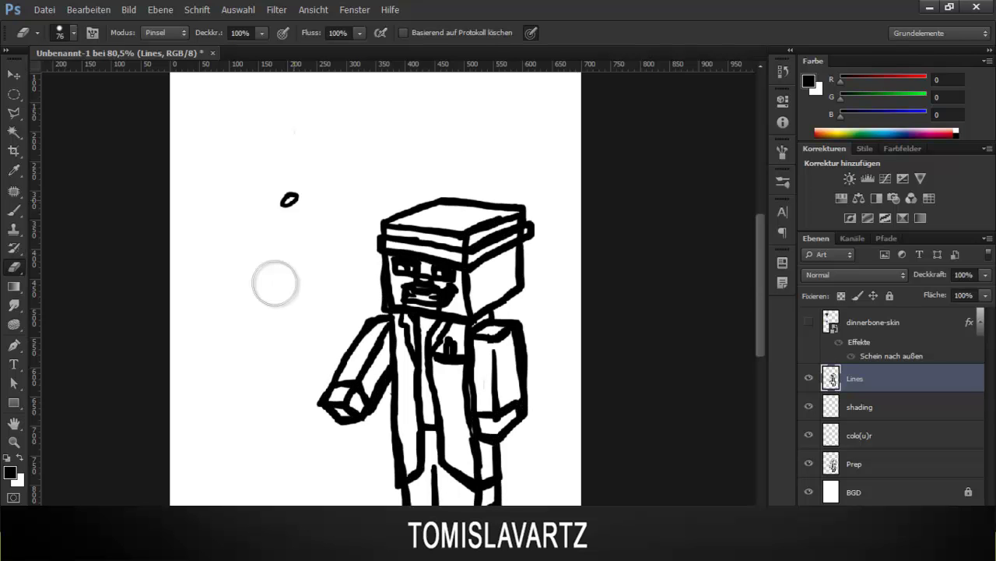
click(854, 463)
drag(312, 198, 284, 201)
Move the Prep sketch and the Lines drawing apart so both figures stand side by side for comparison.
click(14, 75)
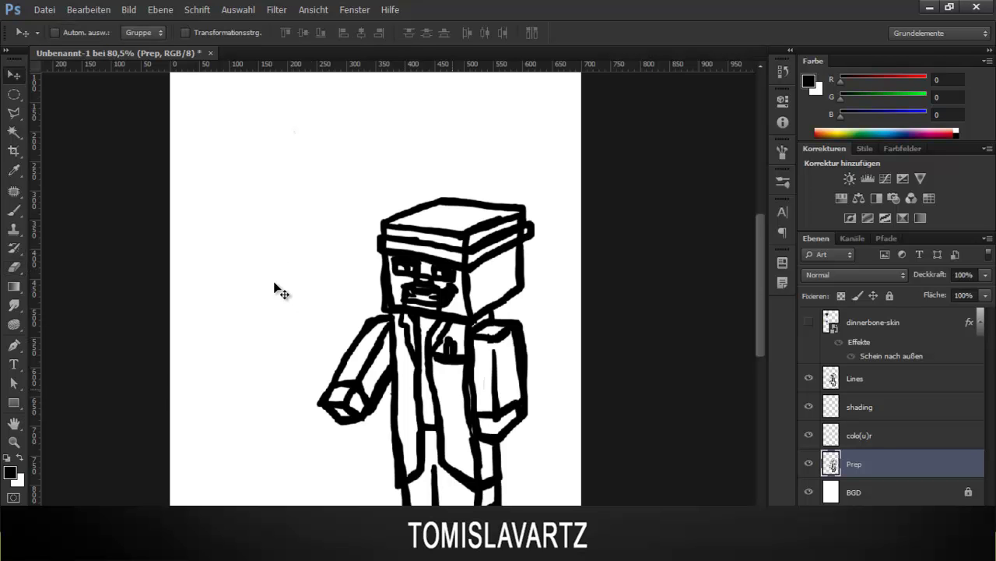
drag(355, 385, 348, 390)
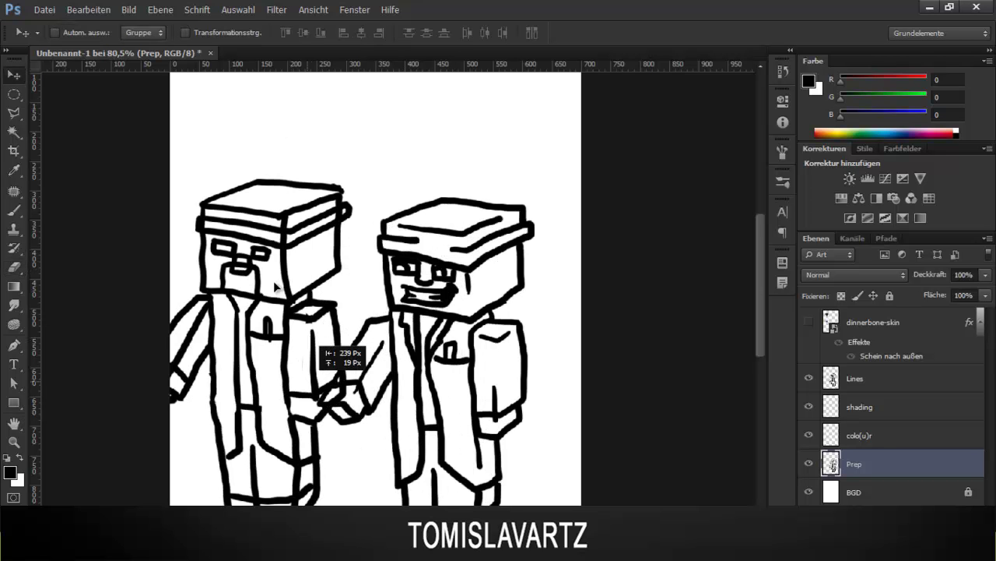
drag(312, 378, 313, 379)
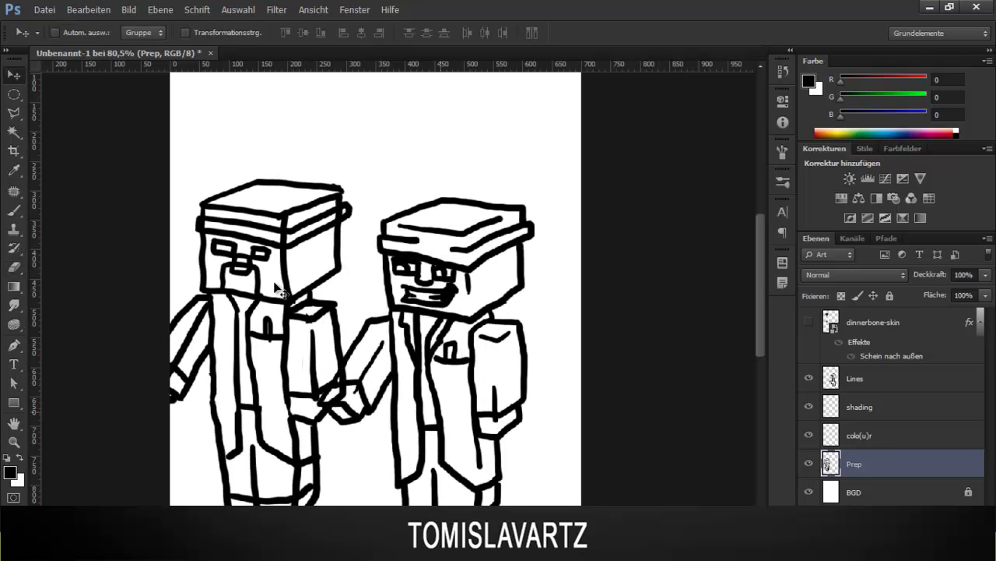
click(854, 379)
drag(506, 369, 537, 333)
click(854, 463)
drag(303, 303, 283, 292)
scroll(282, 292, down, 2)
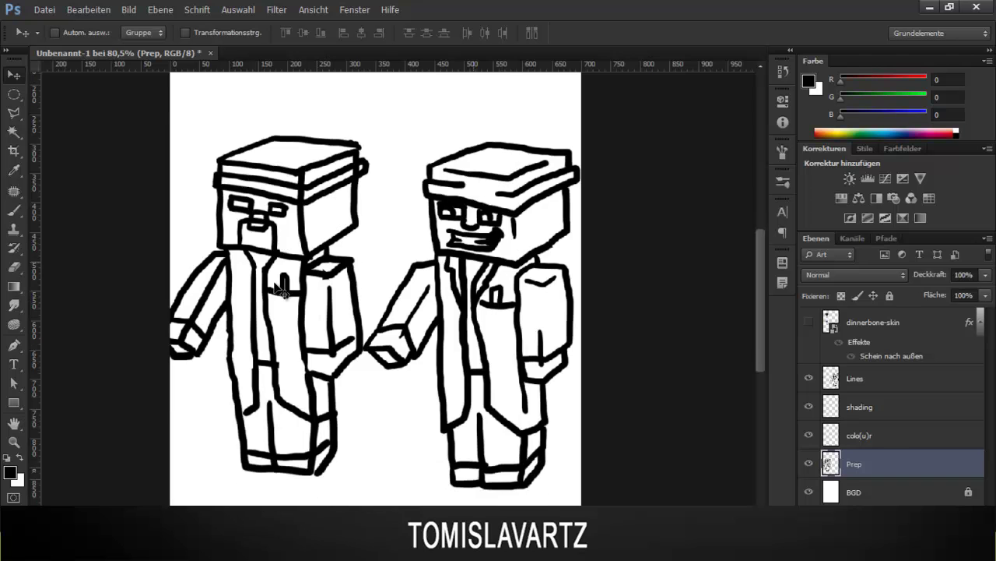
scroll(282, 292, down, 2)
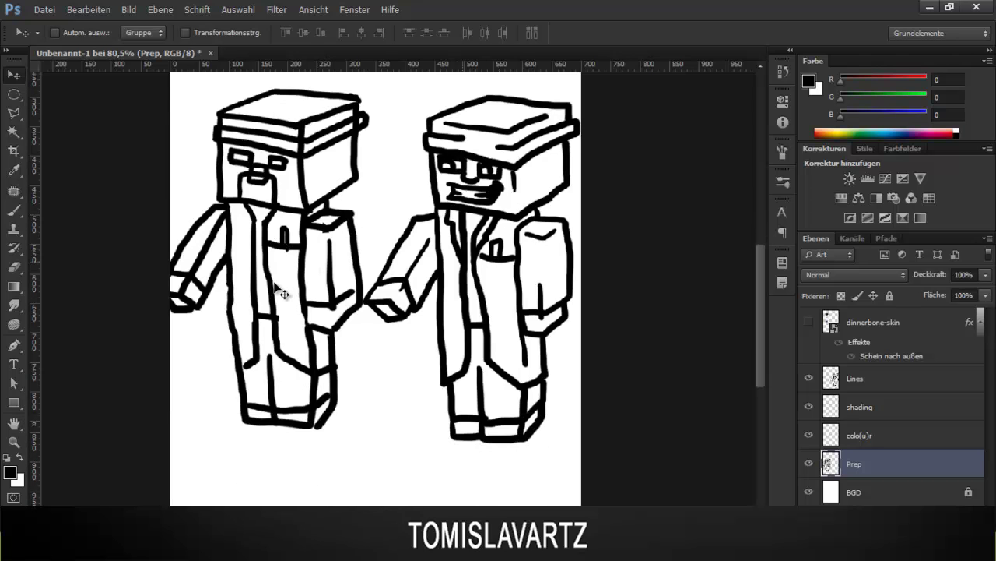
Set the brush colour to red (RGB 213, 45, 45) and circle the coat's lower front corner on the Prep figure.
key(b)
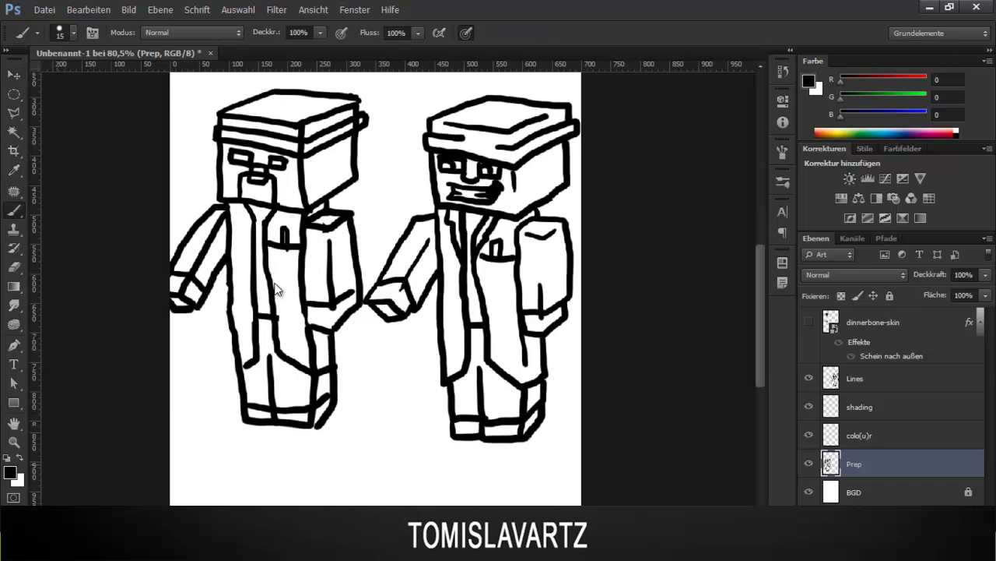
click(10, 473)
click(589, 303)
click(613, 287)
click(820, 249)
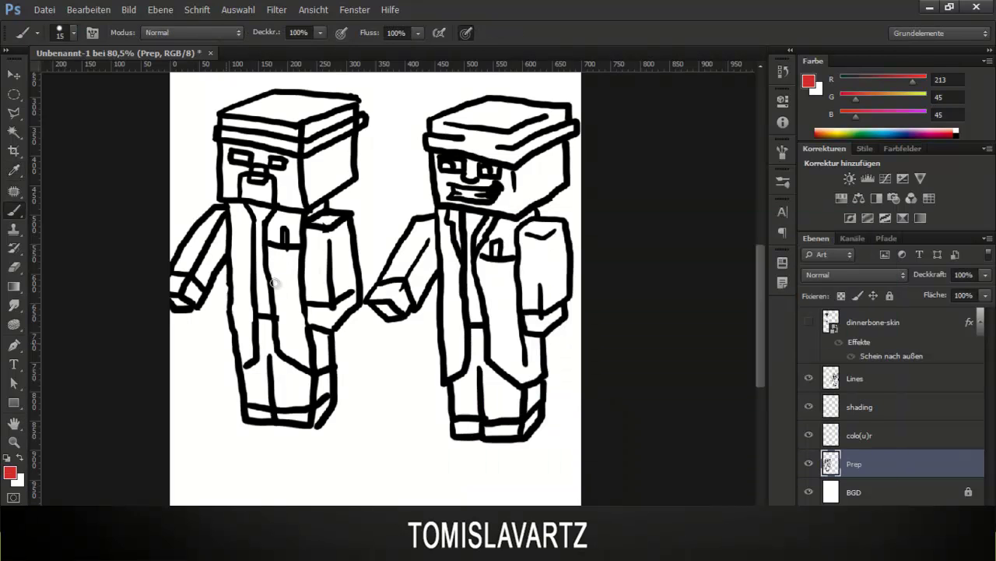
drag(261, 347, 266, 359)
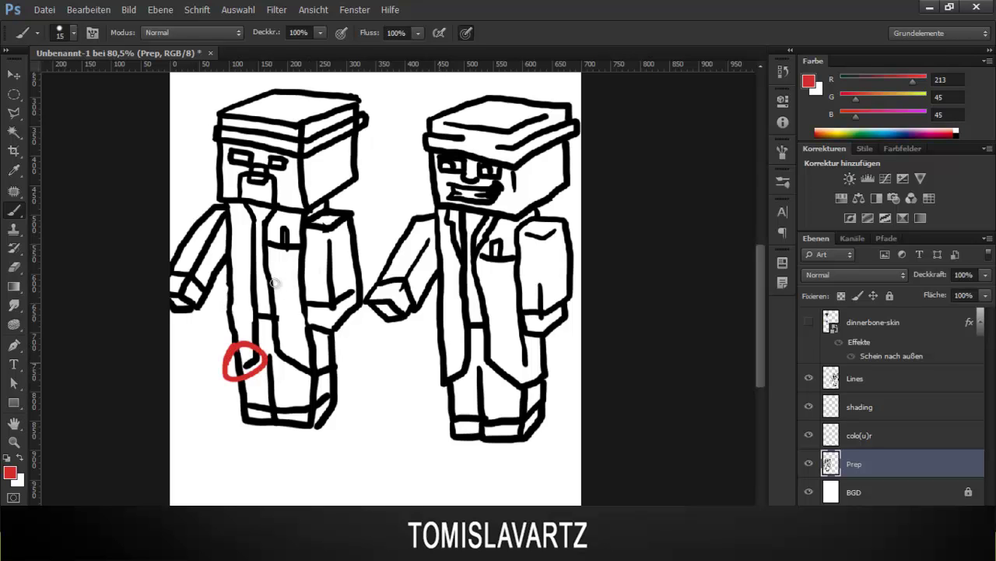
mouse_move(418, 381)
mouse_down()
mouse_move(441, 381)
mouse_move(437, 397)
mouse_up()
key(ctrl+z)
key(ctrl+alt+z)
Mark the head's corner edge and the coat collar on the Prep figure with short red brush strokes.
mouse_move(302, 273)
mouse_down()
mouse_move(275, 283)
mouse_move(264, 312)
mouse_up()
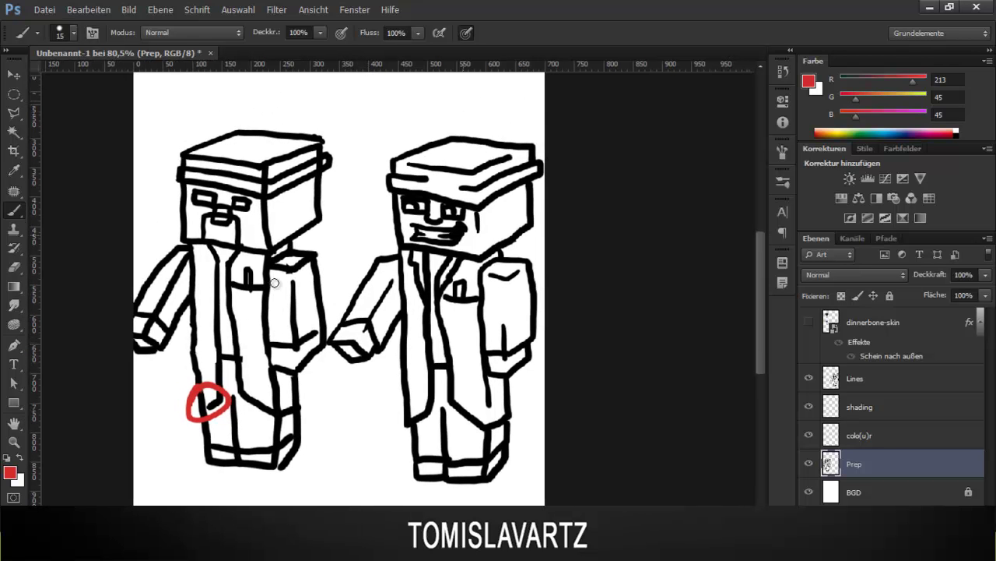
mouse_move(260, 225)
mouse_down()
mouse_move(280, 209)
mouse_move(263, 222)
mouse_up()
key(ctrl+z)
scroll(274, 281, down, 2)
scroll(274, 282, down, 1)
scroll(274, 282, right, 1)
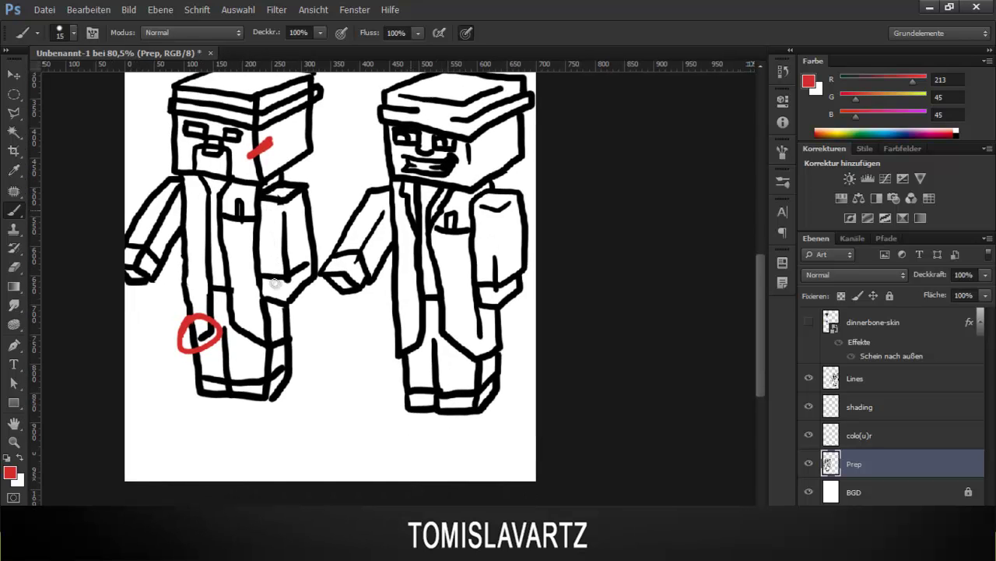
click(193, 190)
drag(193, 188, 203, 191)
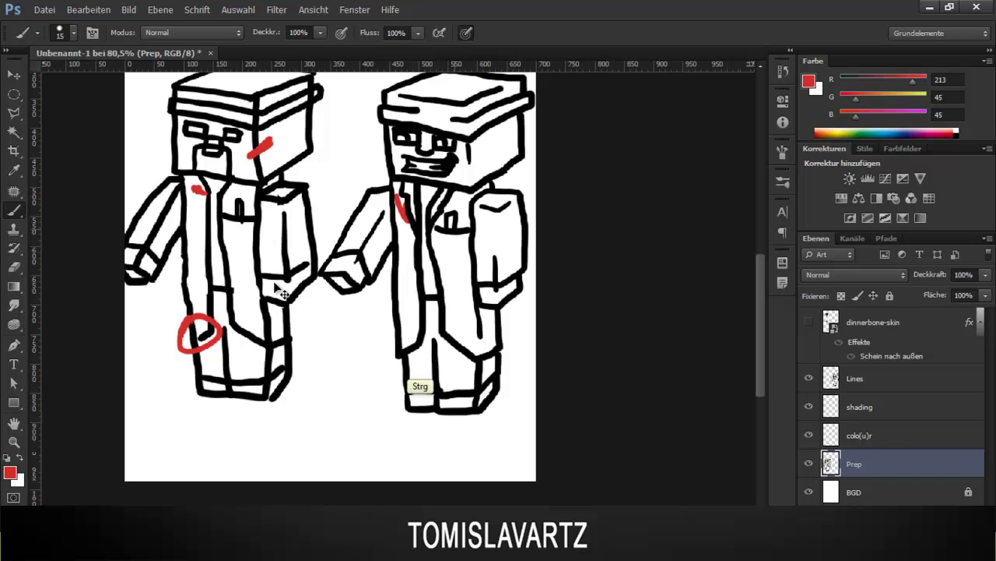
Delete the Prep layer.
scroll(274, 281, down, 2)
scroll(274, 281, down, 1)
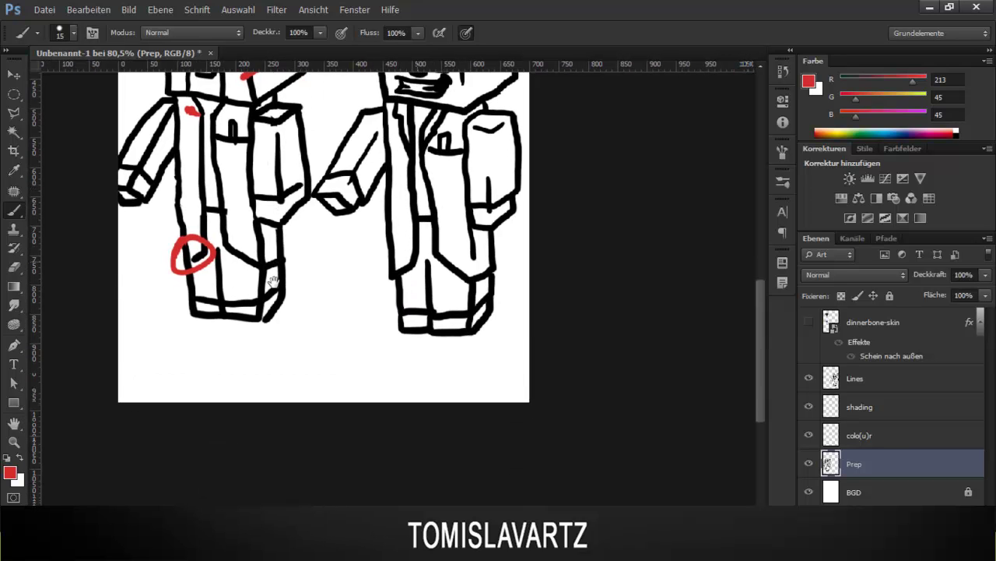
scroll(274, 281, up, 5)
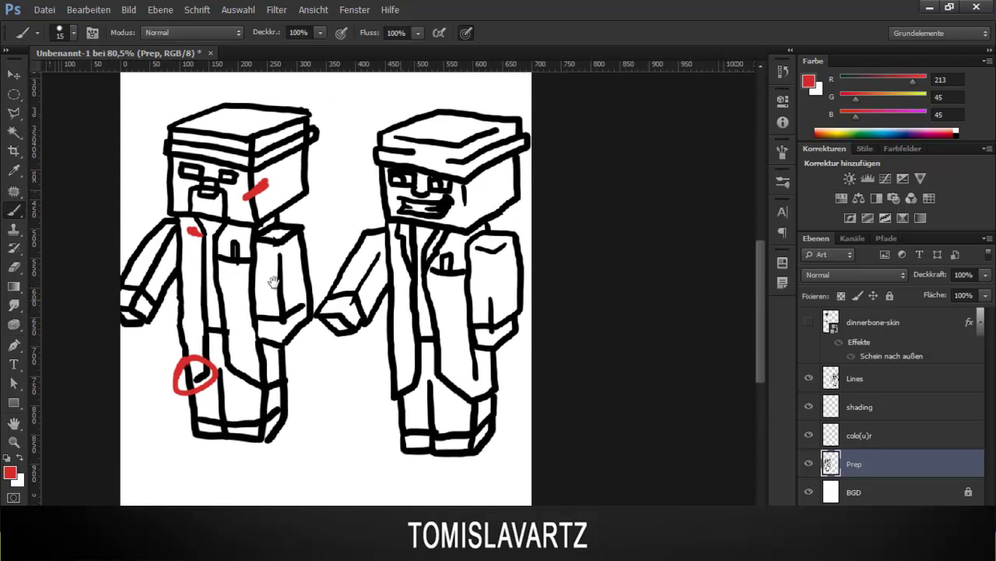
key(Delete)
key(m)
key(v)
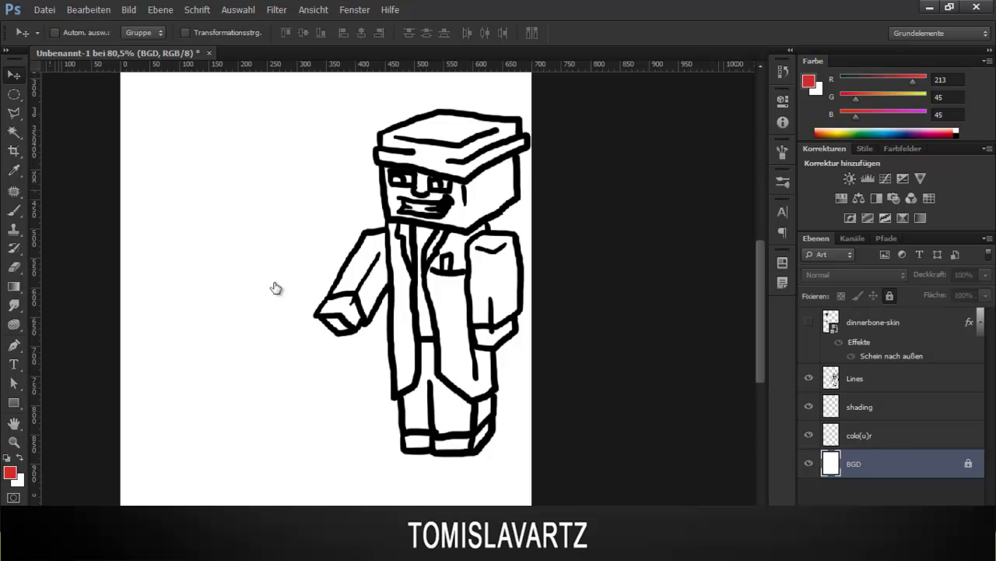
Move the line-art figure lower and further inside the canvas, and show the dinnerbone-skin reference again.
click(854, 379)
drag(452, 316, 434, 338)
click(809, 321)
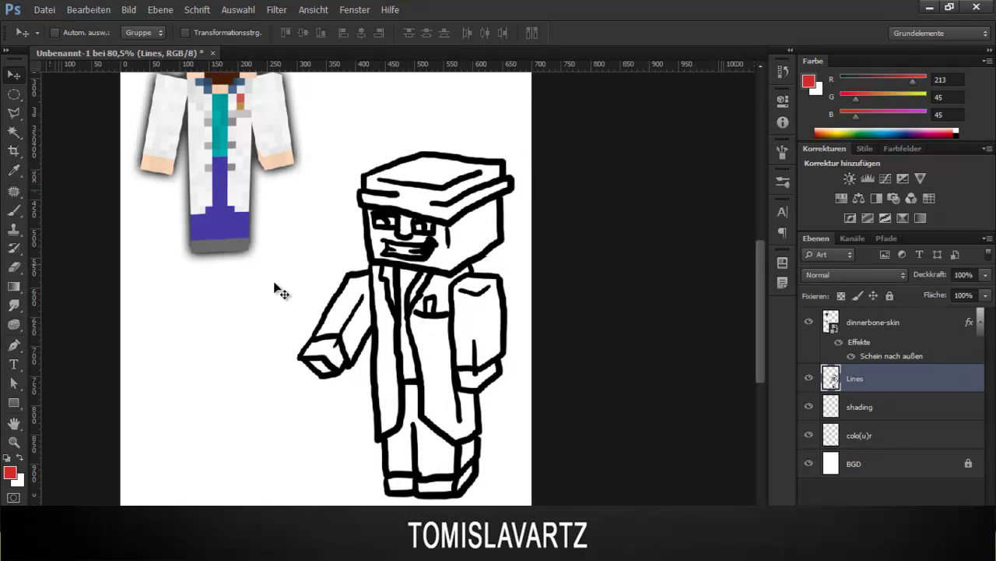
Shift the line-art figure further down and towards the canvas's right edge.
drag(274, 282, 282, 371)
key(shift+Up)
key(shift+Up)
key(shift+Up)
key(shift+Up)
key(shift+Up)
key(shift+Up)
key(shift+Up)
key(shift+Up)
key(shift+Up)
key(shift+Up)
key(shift+Right)
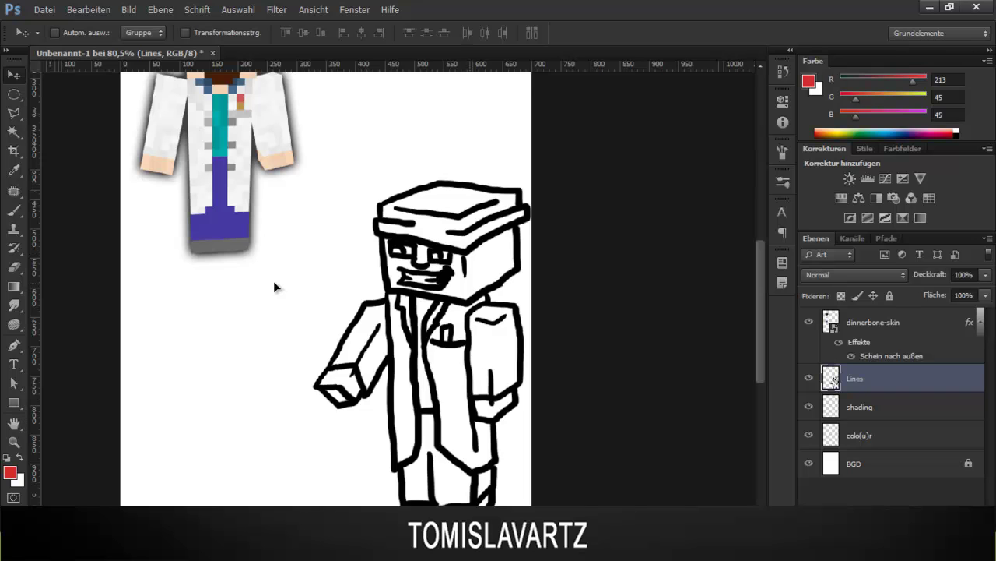
key(shift+Up)
key(shift+Up)
key(shift+Up)
key(shift+Up)
key(shift+Up)
key(shift+Left)
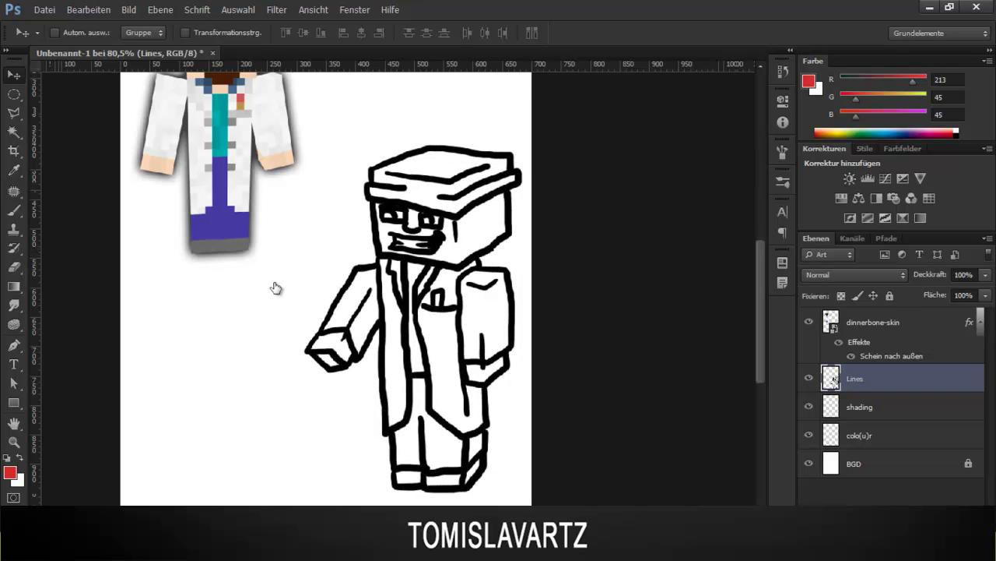
key(ctrl+z)
Move the dinnerbone-skin reference about 140 px down the canvas, beside the line art.
key(alt+bracketright)
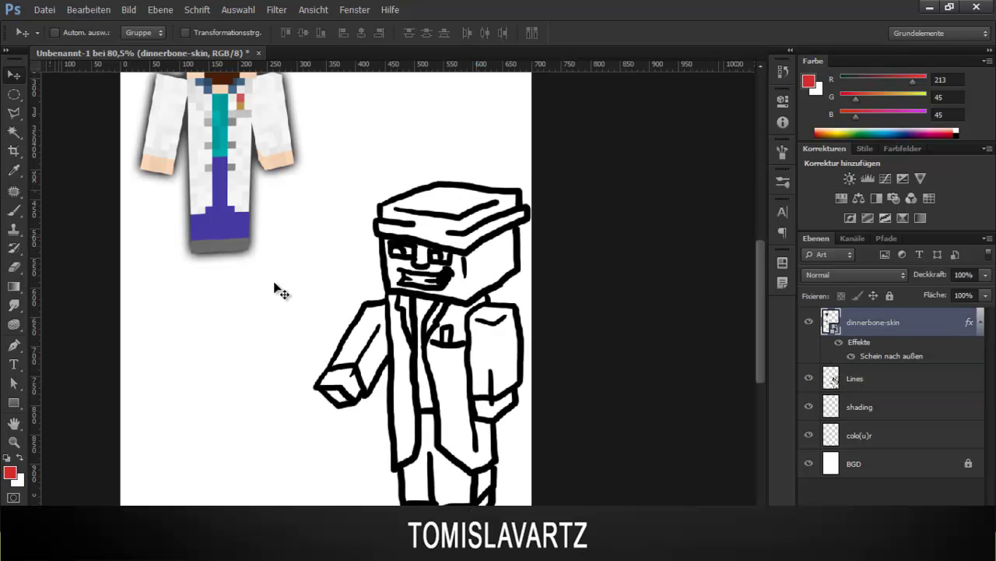
key(shift+Down)
key(shift+Down)
key(shift+Down)
key(shift+Down)
key(shift+Down)
key(shift+Down)
key(shift+Down)
key(shift+Down)
key(shift+Down)
key(shift+Down)
key(shift+Down)
key(shift+Down)
key(shift+Down)
key(shift+Down)
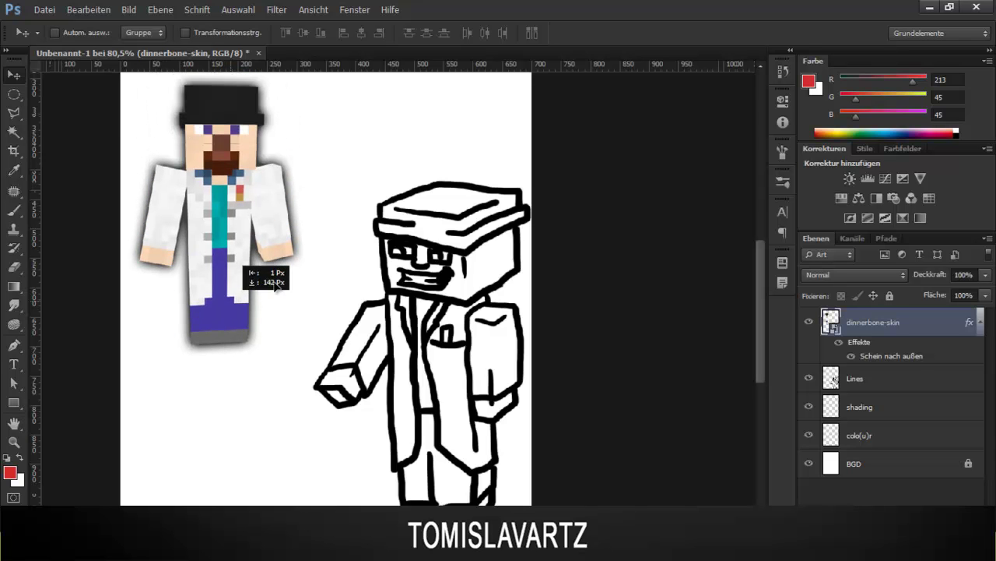
drag(274, 281, 274, 283)
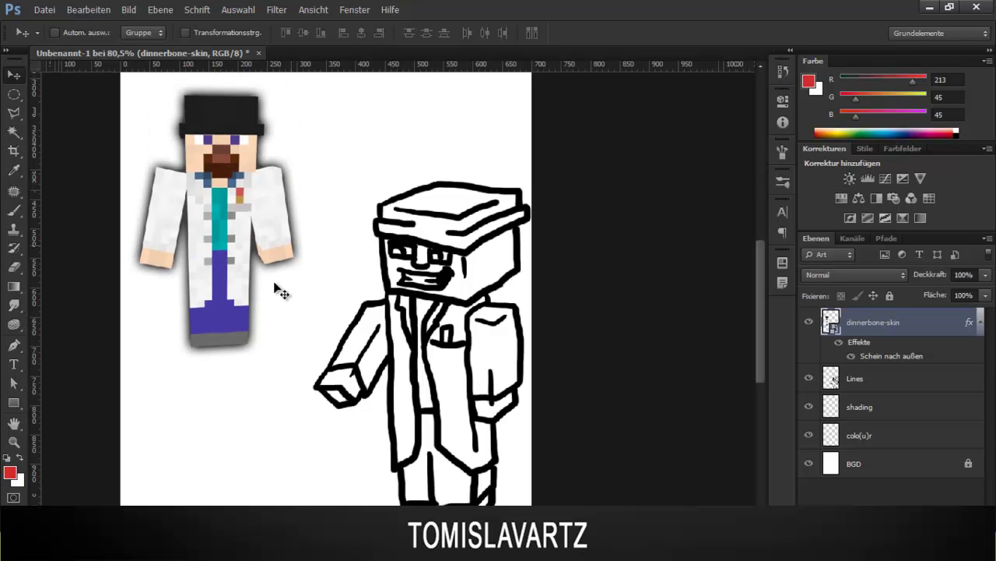
Sample dark grey (RGB 32, 32, 32) from the reference's hat and outline the cartoon hat with a polygonal lasso selection on the colo(u)r layer.
key(i)
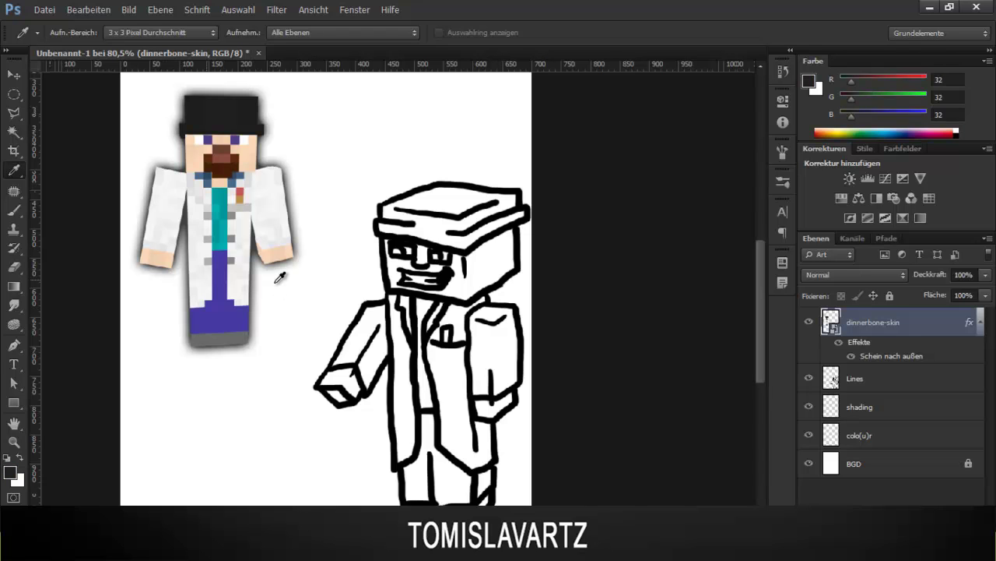
key(l)
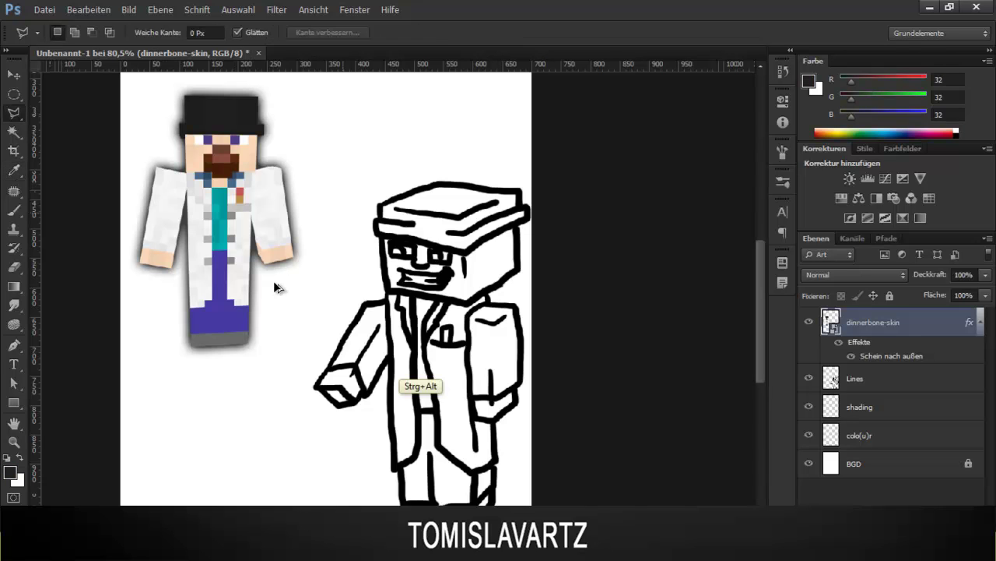
key(ctrl+plus)
key(space)
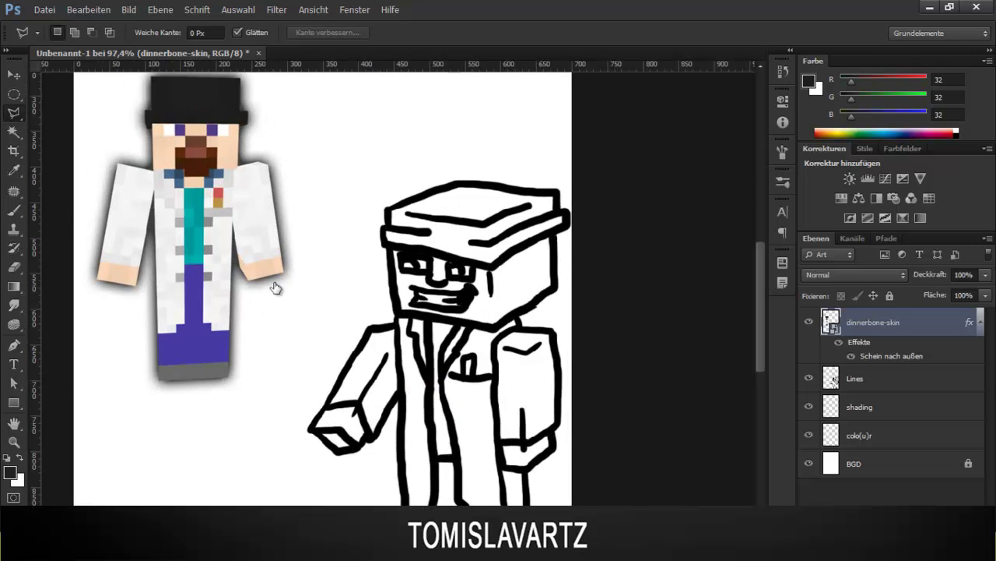
key(alt+bracketleft)
key(alt+bracketleft)
key(alt+bracketleft)
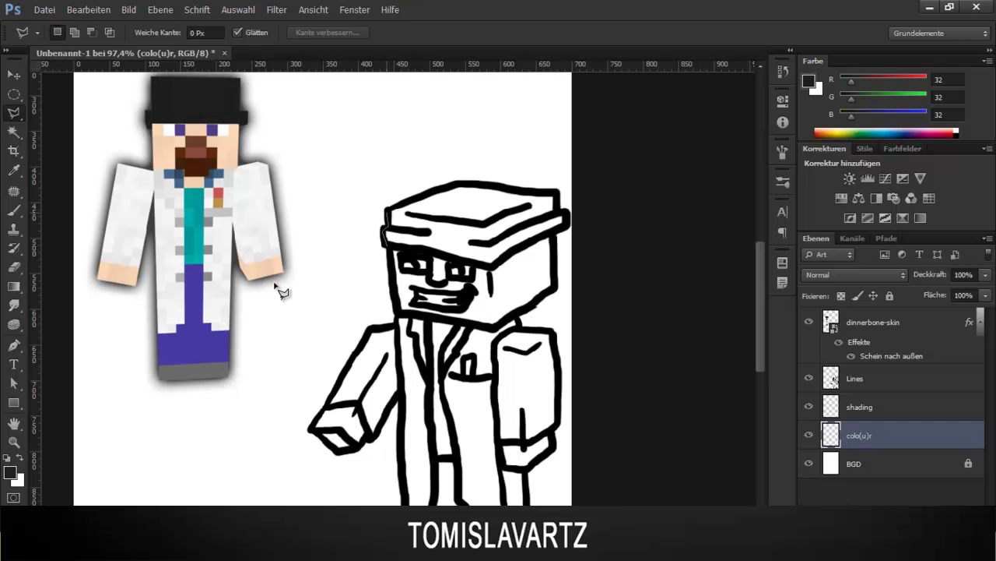
click(416, 196)
click(462, 186)
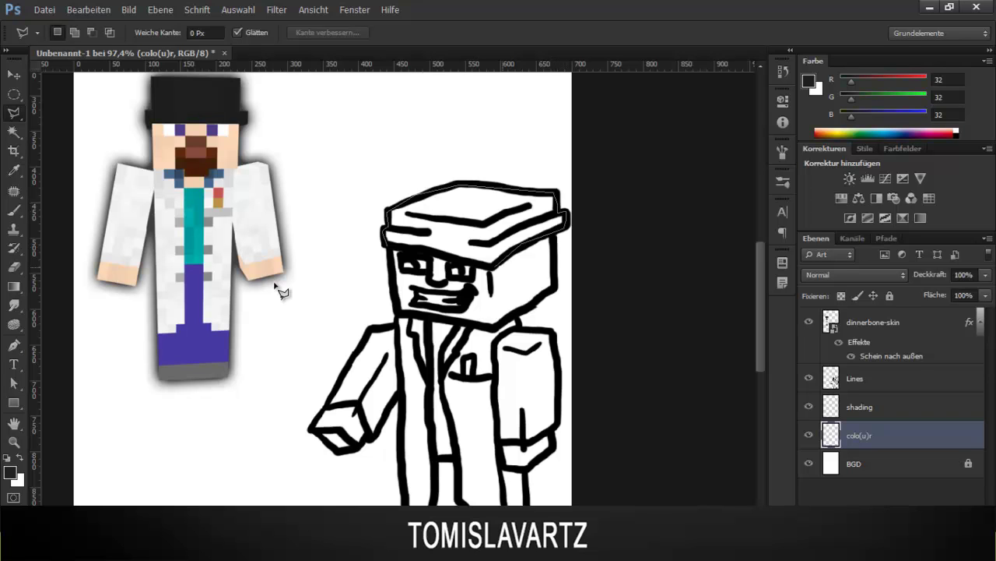
key(Return)
Fill the hat selection with the sampled dark grey, deselect it and reduce the brush size to 15 px.
key(b)
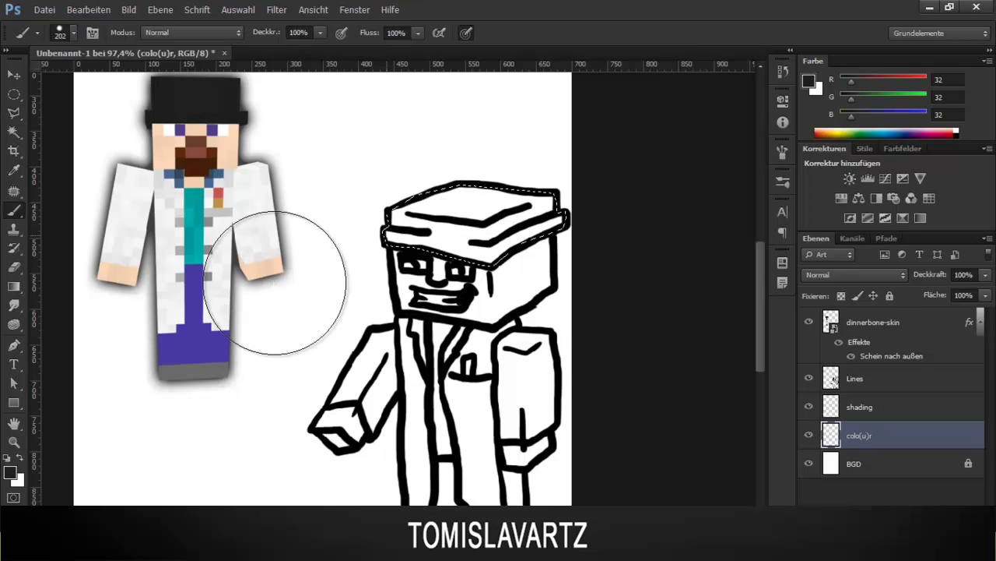
key(alt+BackSpace)
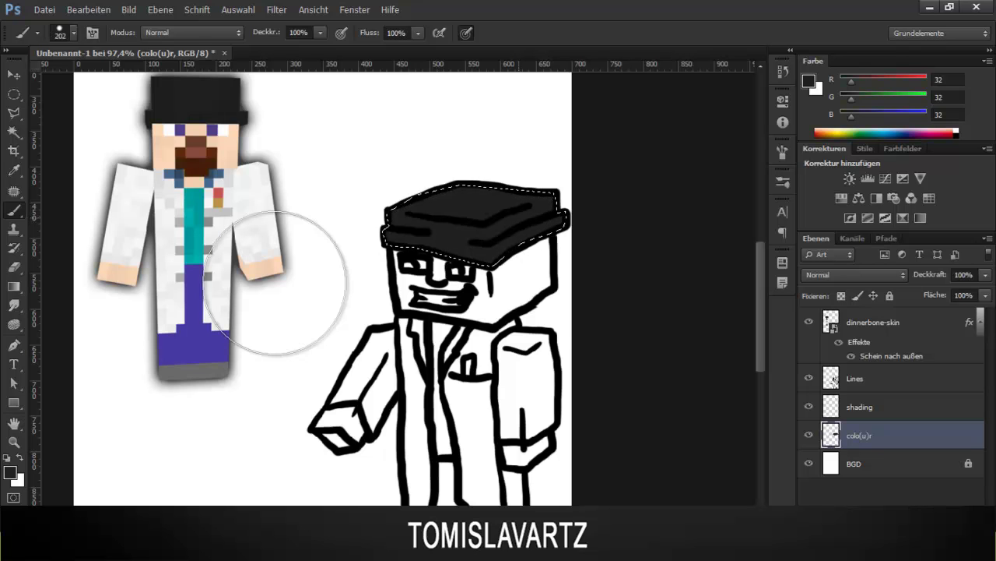
right_click(275, 282)
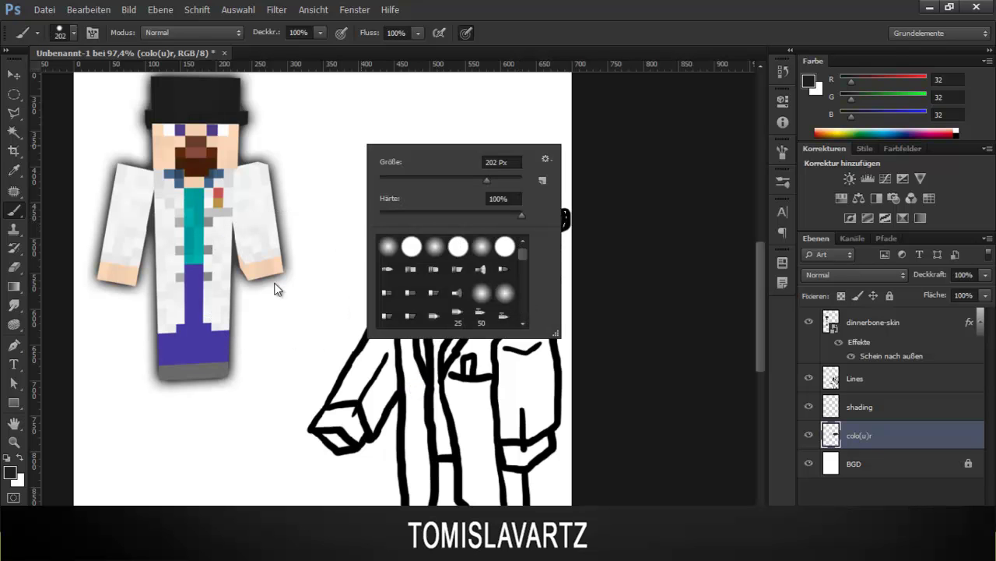
click(275, 282)
key(ctrl+d)
mouse_move(323, 113)
mouse_down()
mouse_move(326, 151)
mouse_move(316, 110)
mouse_move(362, 126)
mouse_move(331, 137)
mouse_move(365, 154)
mouse_move(321, 169)
mouse_up()
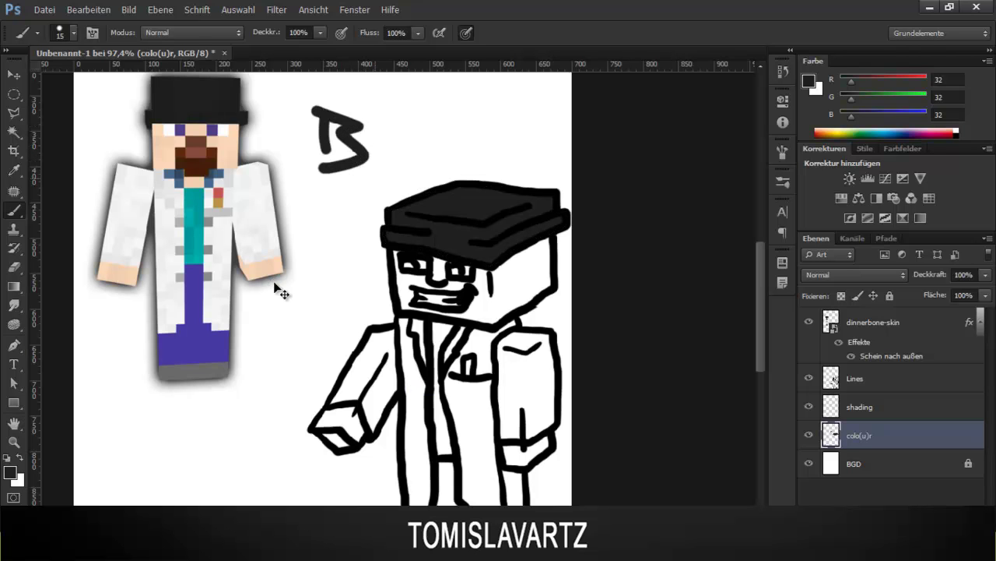
key(ctrl+alt+z)
key(ctrl+alt+z)
key(ctrl+alt+z)
key(ctrl+alt+z)
scroll(274, 284, down, 2)
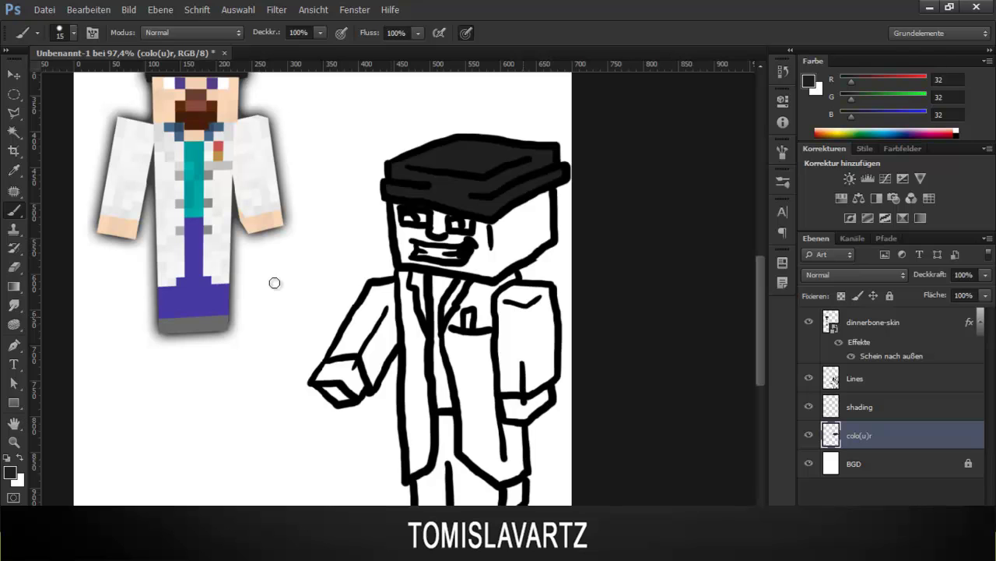
scroll(274, 283, up, 3)
scroll(274, 282, down, 2)
mouse_move(280, 333)
mouse_down()
mouse_move(286, 379)
mouse_move(272, 326)
mouse_move(298, 374)
mouse_move(288, 382)
mouse_up()
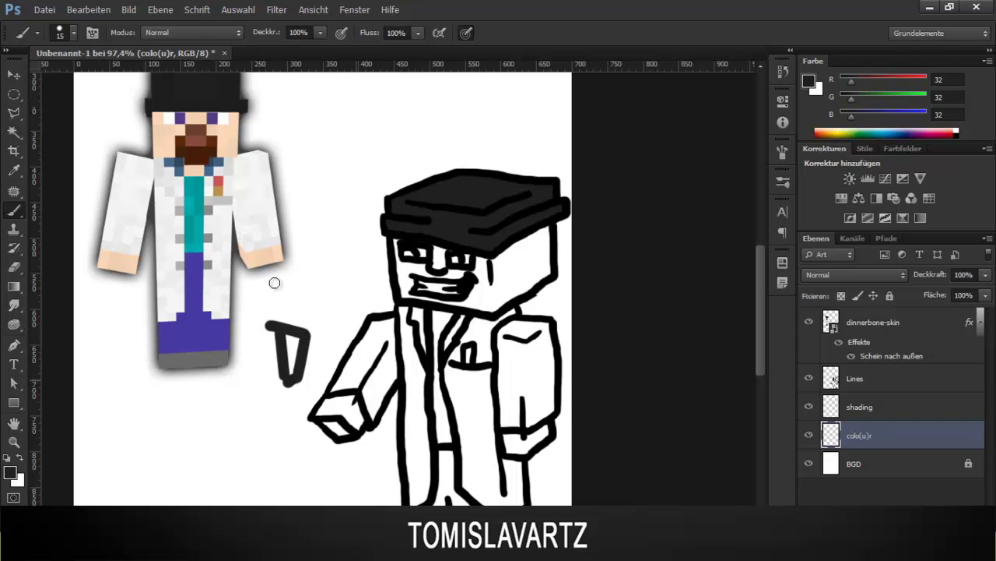
key(ctrl+alt+z)
key(ctrl+alt+z)
key(ctrl+alt+z)
key(ctrl+alt+z)
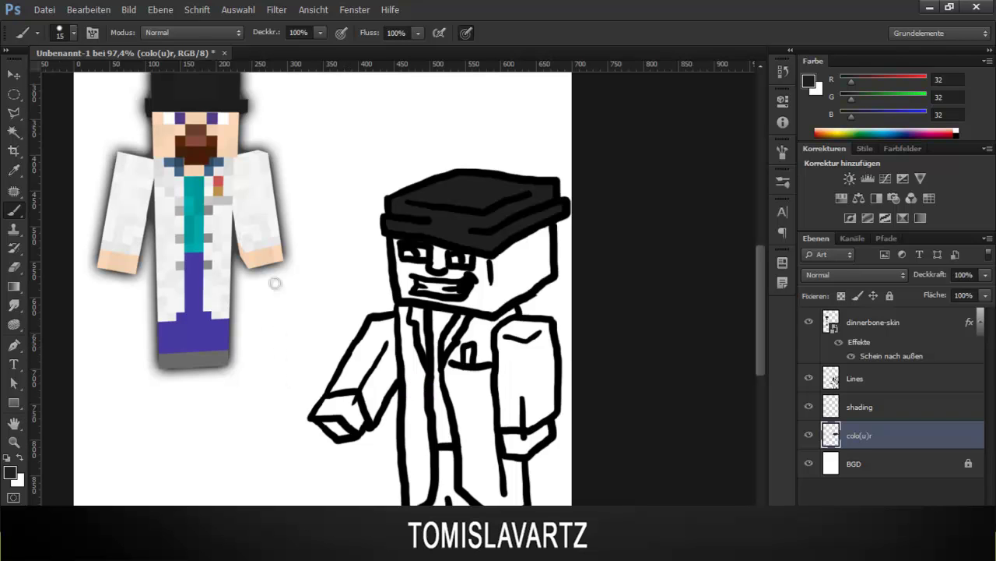
Reset the foreground and background colours to black and white, swap them back and forth, and switch briefly to the Eraser and back to the Brush.
key(d)
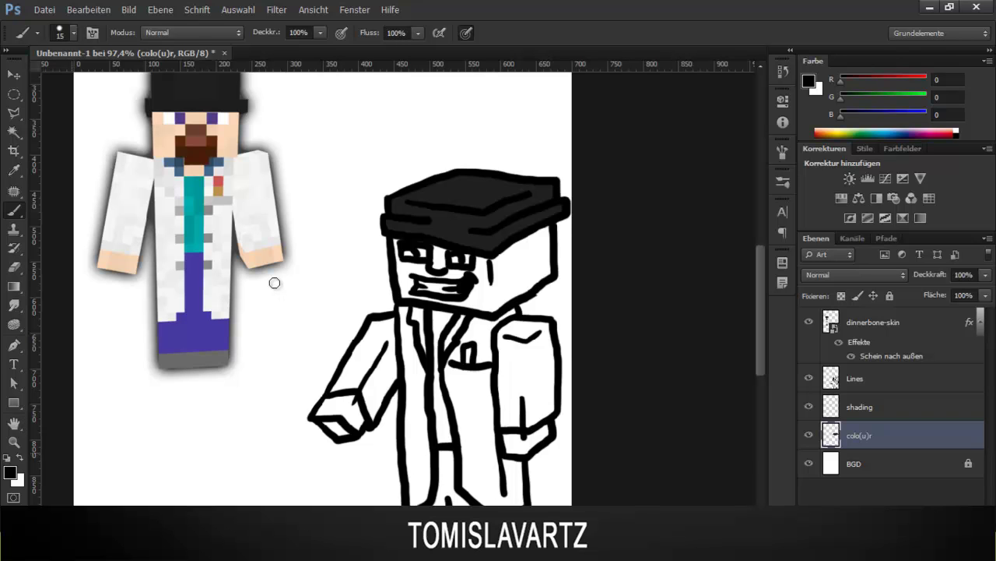
key(x)
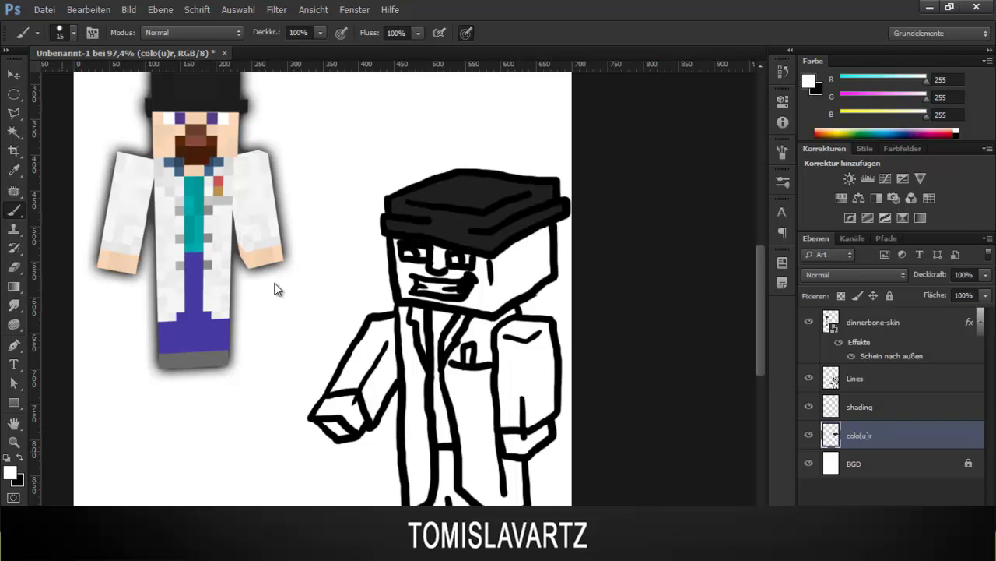
key(x)
scroll(274, 282, down, 2)
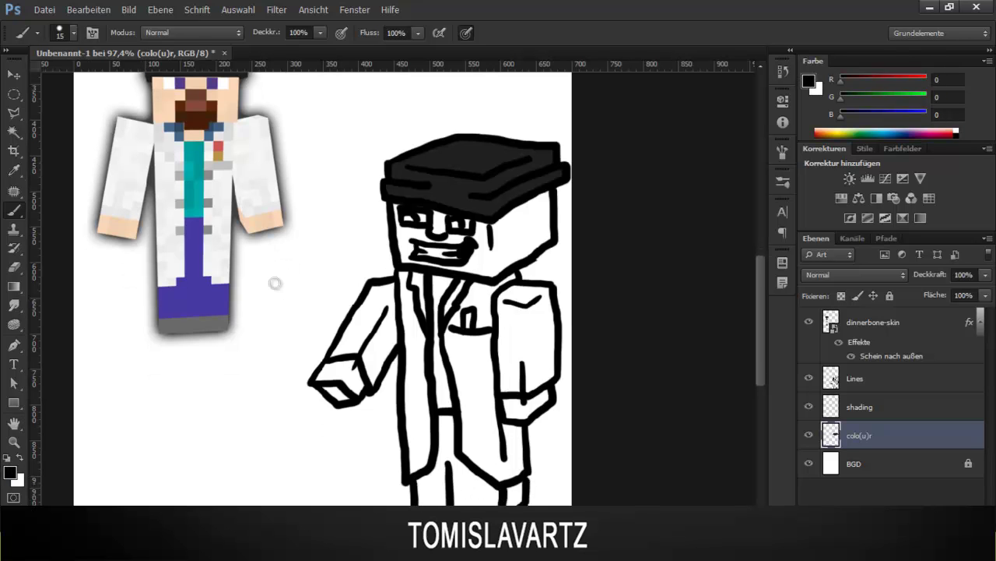
scroll(274, 283, up, 3)
key(e)
scroll(274, 283, down, 3)
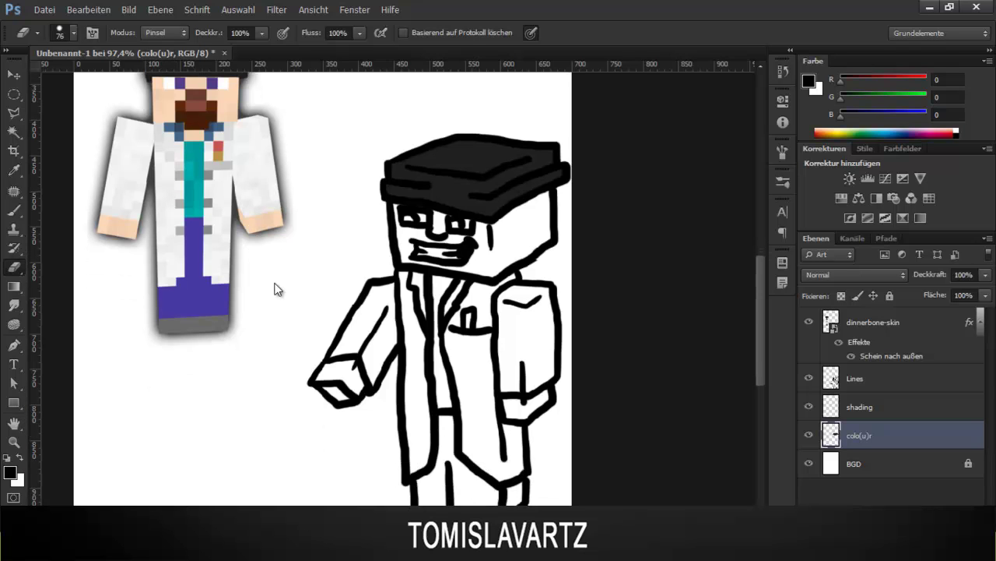
key(b)
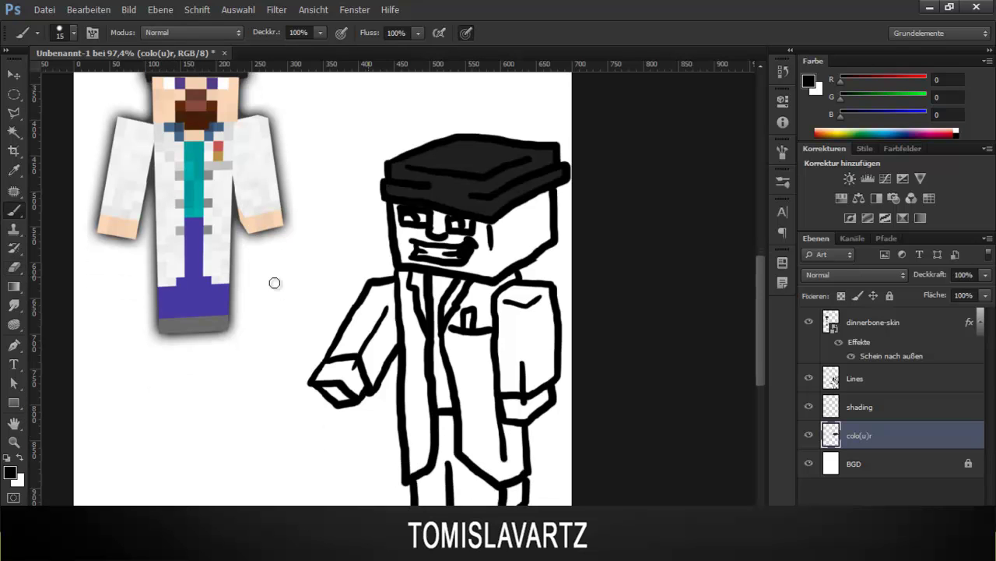
Sample the skin tone (RGB 251, 216, 183) from the reference and outline the cartoon face and side of the head with a polygonal lasso selection.
scroll(274, 284, up, 3)
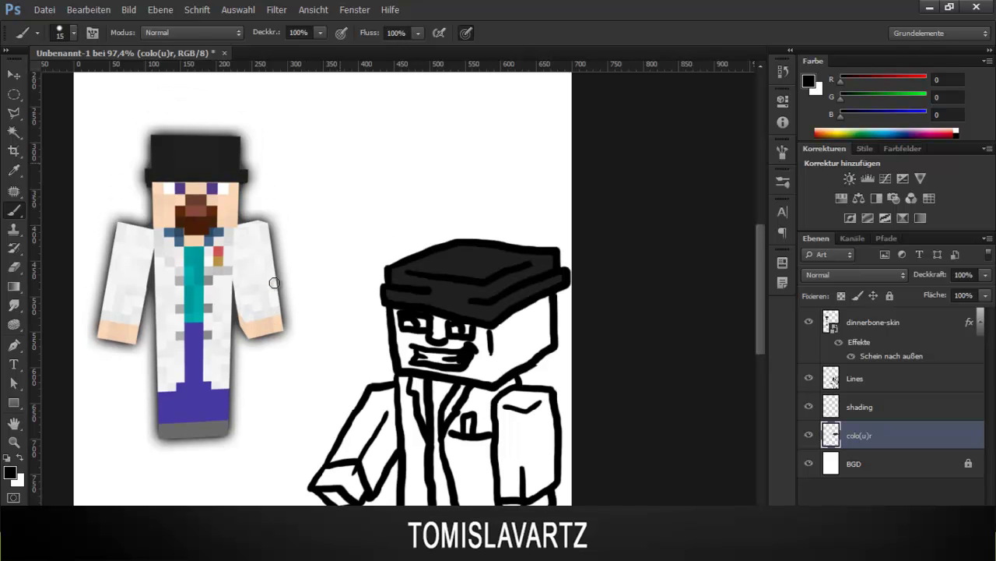
key(i)
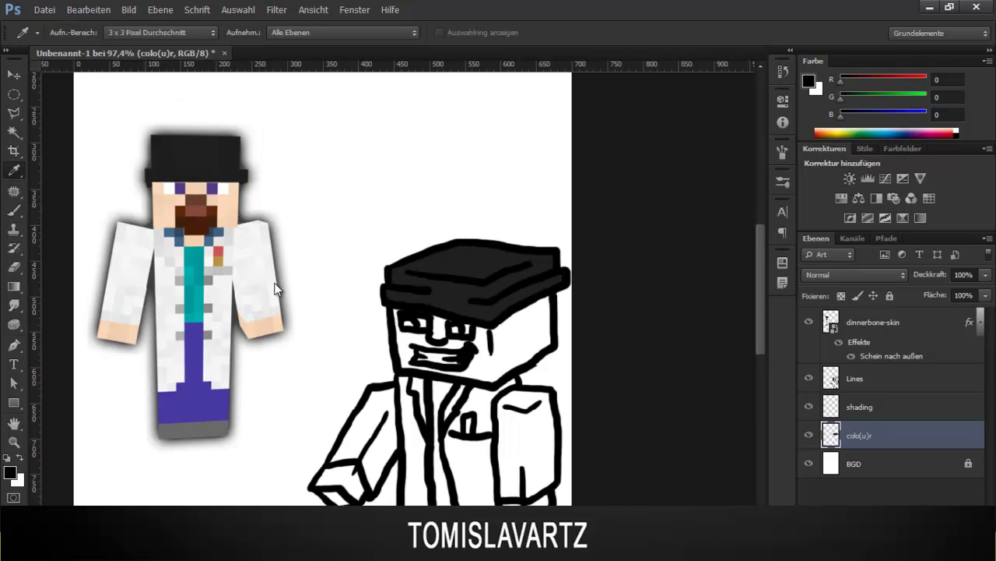
click(274, 284)
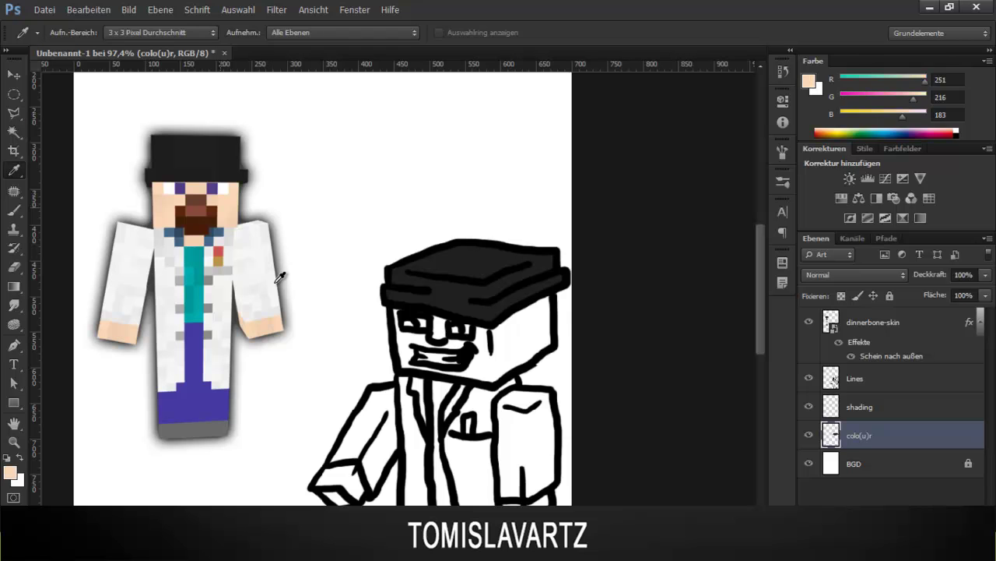
key(l)
scroll(274, 285, down, 2)
scroll(274, 285, up, 1)
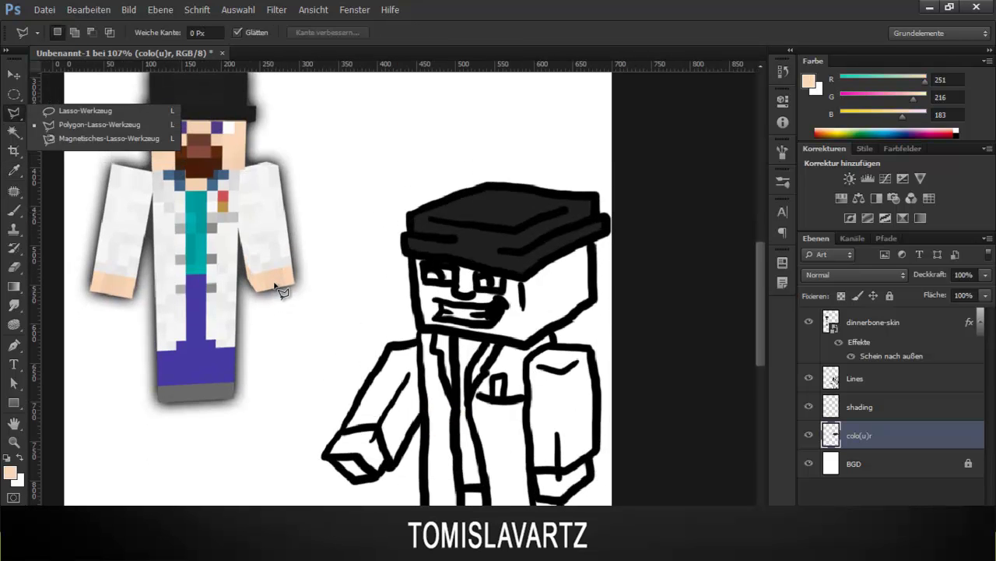
key(Escape)
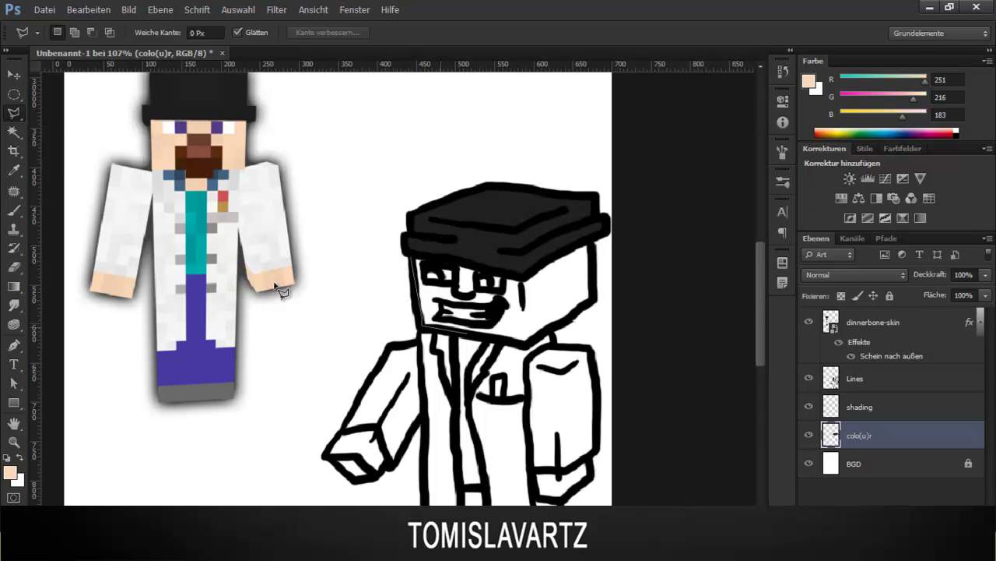
click(527, 346)
click(589, 240)
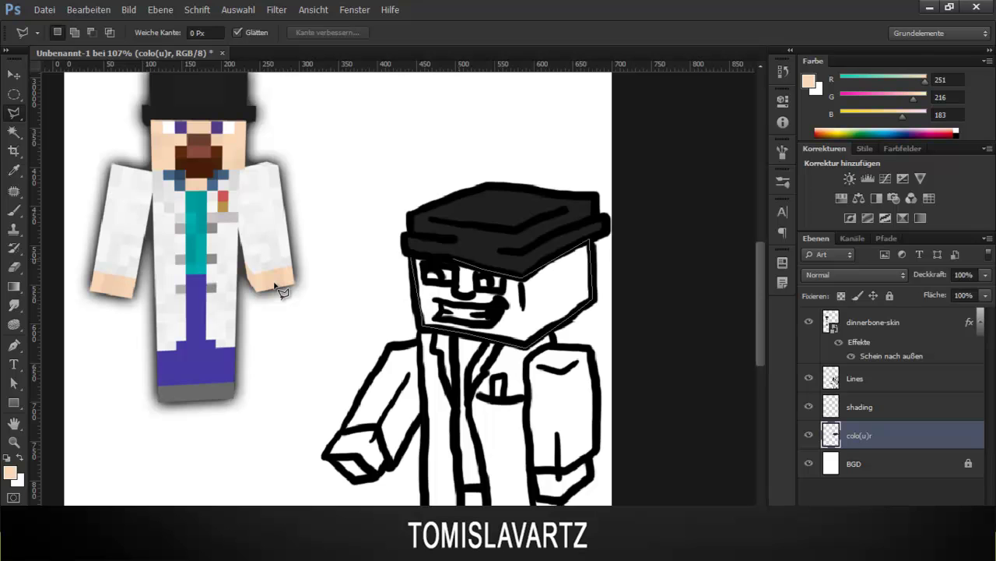
click(411, 257)
Fill the head selection with the sampled skin tone on the colo(u)r layer and deselect it.
key(b)
mouse_move(429, 272)
ctrl+alt+mouse_down()
mouse_move(472, 272)
mouse_move(430, 282)
mouse_move(523, 296)
mouse_move(537, 286)
mouse_move(580, 292)
ctrl+alt+mouse_up()
key(ctrl+d)
Sample purple (RGB 82, 60, 137) from the reference's eyes and paint both cartoon irises with an 11 px brush.
key(i)
click(276, 282)
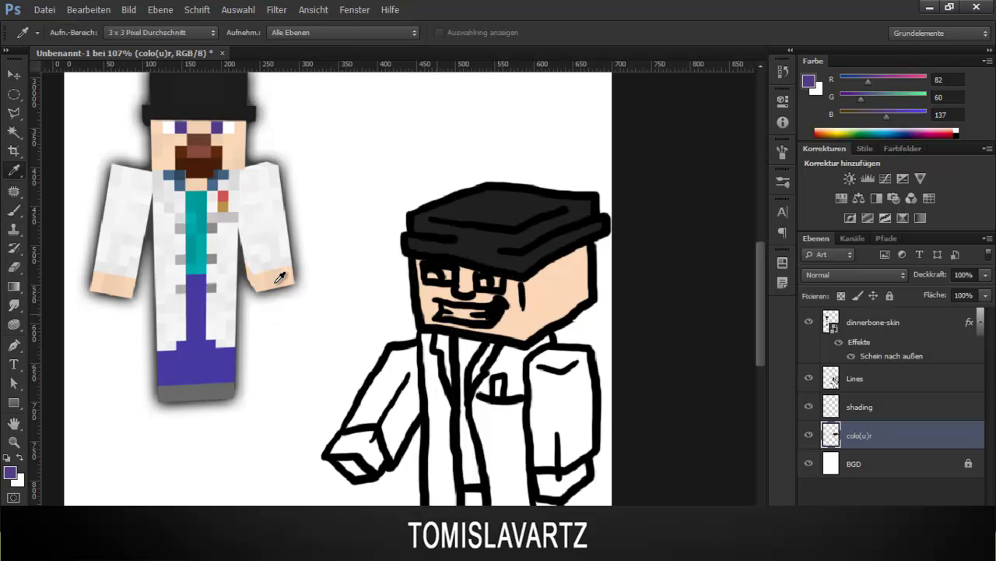
key(b)
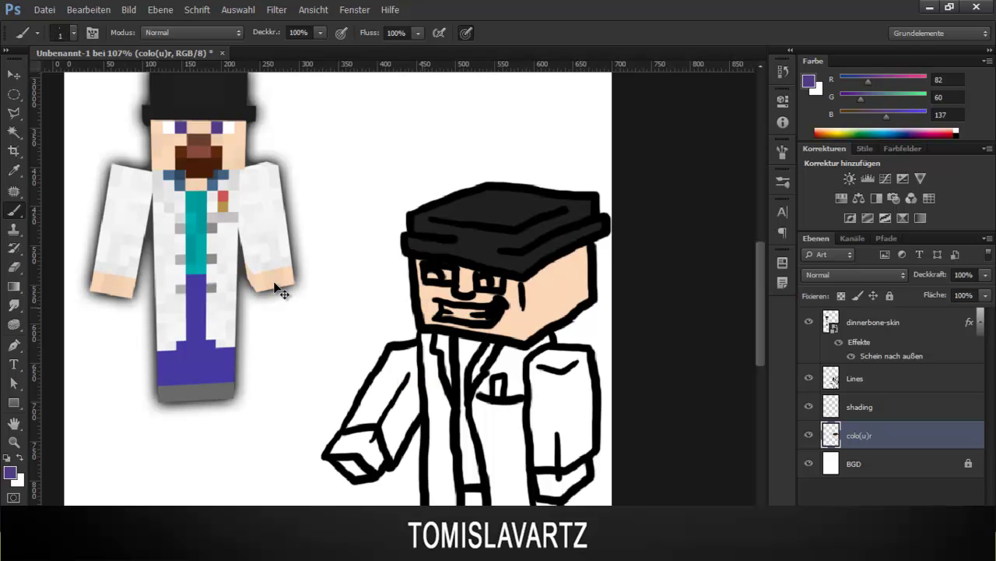
scroll(275, 283, up, 5)
alt+right_click(433, 290)
drag(430, 260, 445, 263)
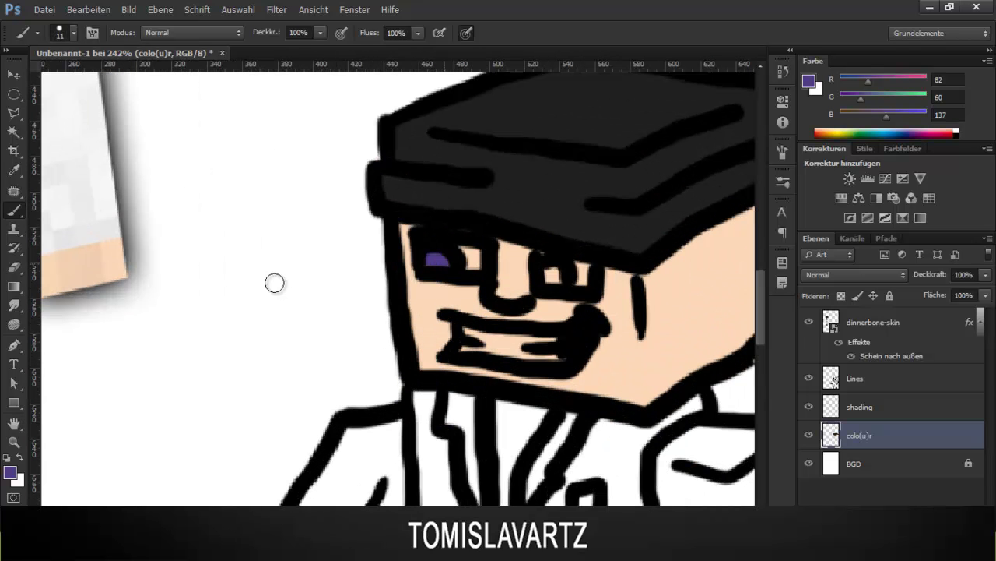
drag(547, 271, 558, 277)
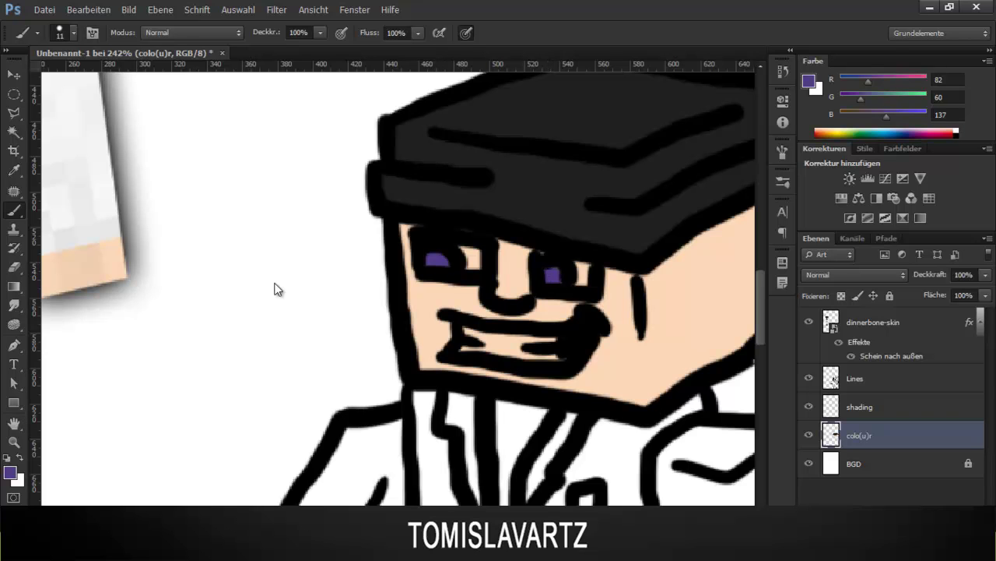
Swap to white (RGB 255, 255, 255) and paint the whites of both eyes and the teeth.
key(x)
drag(466, 250, 476, 264)
drag(580, 263, 582, 284)
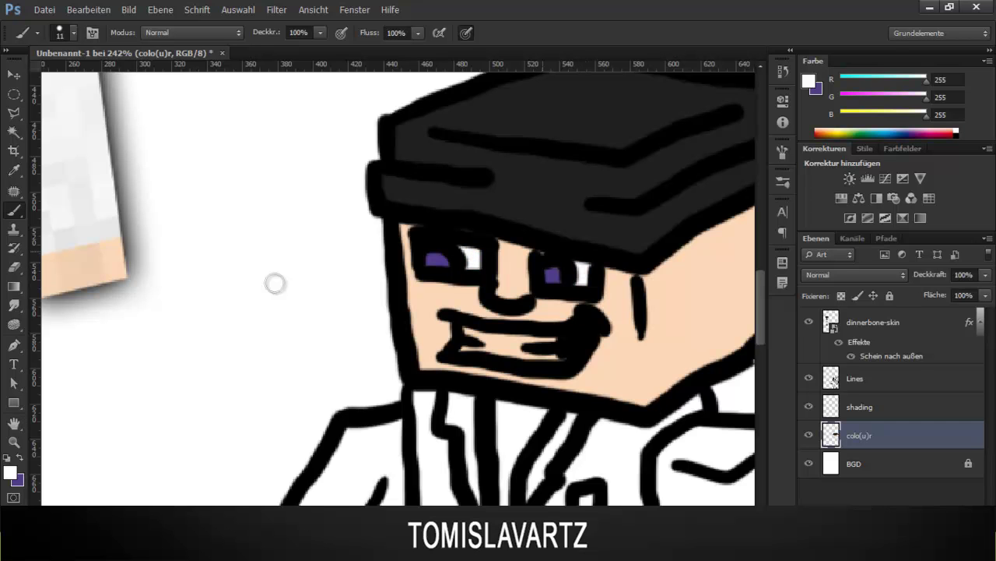
scroll(274, 283, down, 2)
mouse_move(465, 301)
mouse_down()
mouse_move(532, 305)
mouse_move(551, 319)
mouse_up()
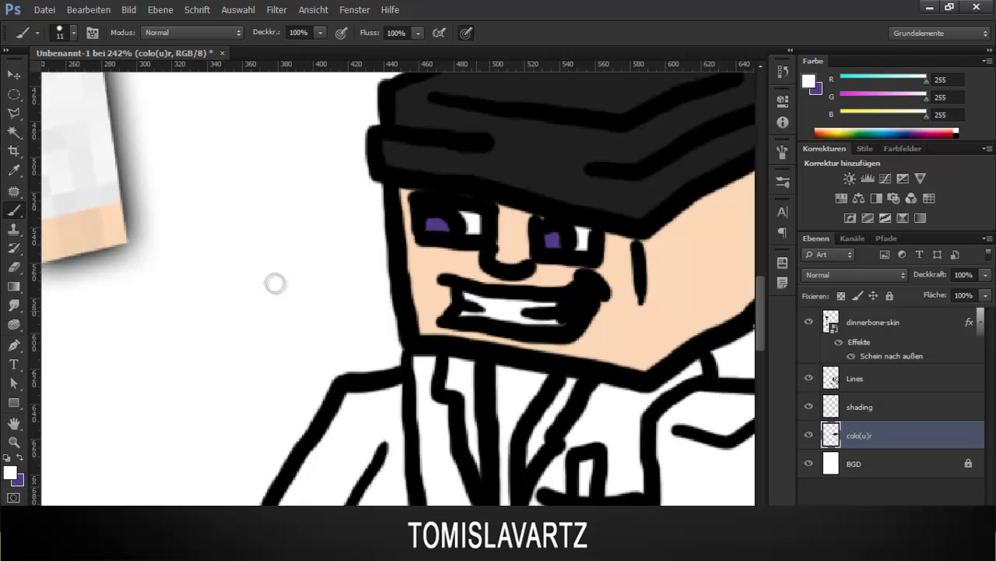
Sample off-white (RGB 244, 243, 243) from the reference's coat and lasso the cartoon coat's left half together with its sleeve, excluding the hand.
key(ctrl+alt+0)
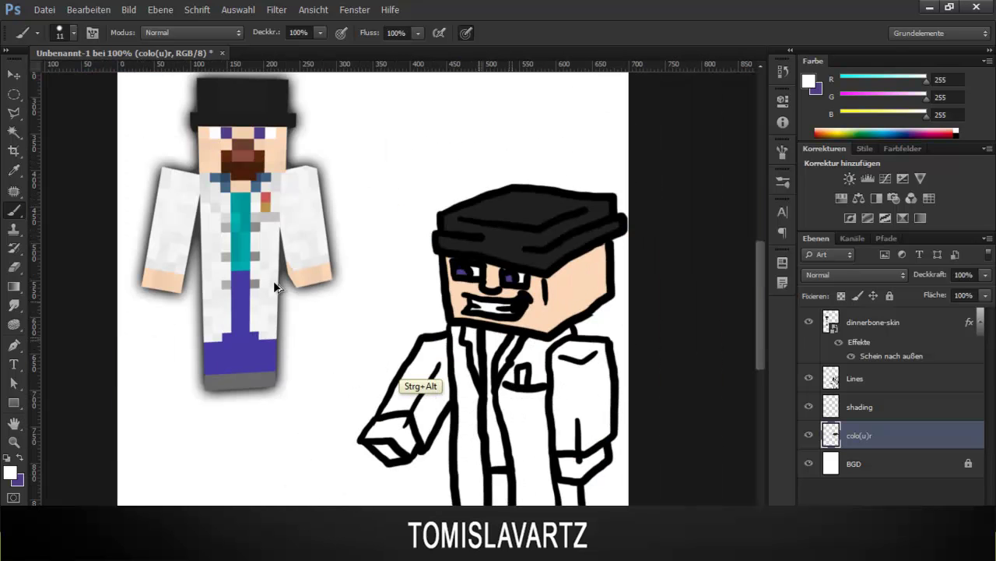
scroll(274, 286, down, 2)
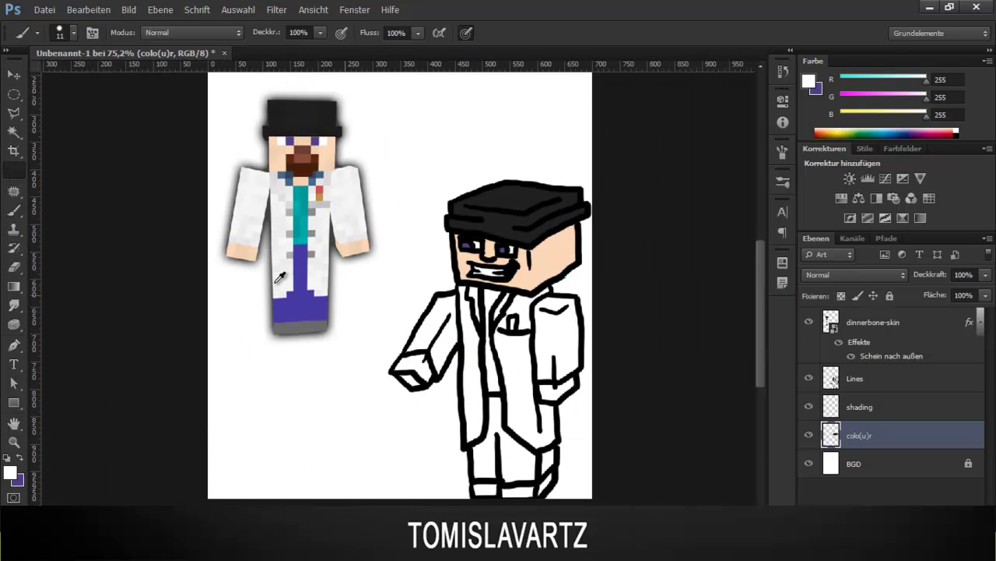
key(i)
click(275, 282)
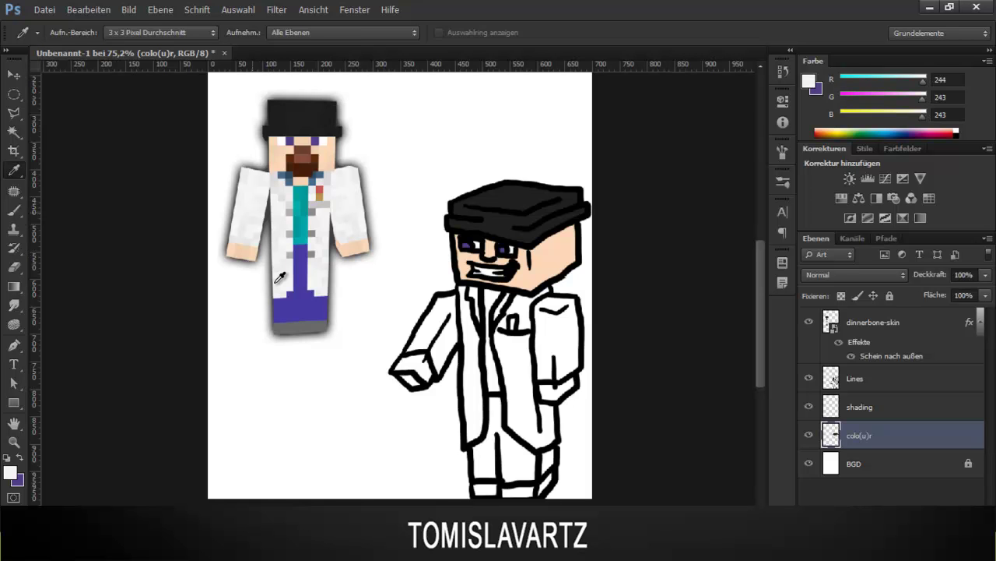
key(l)
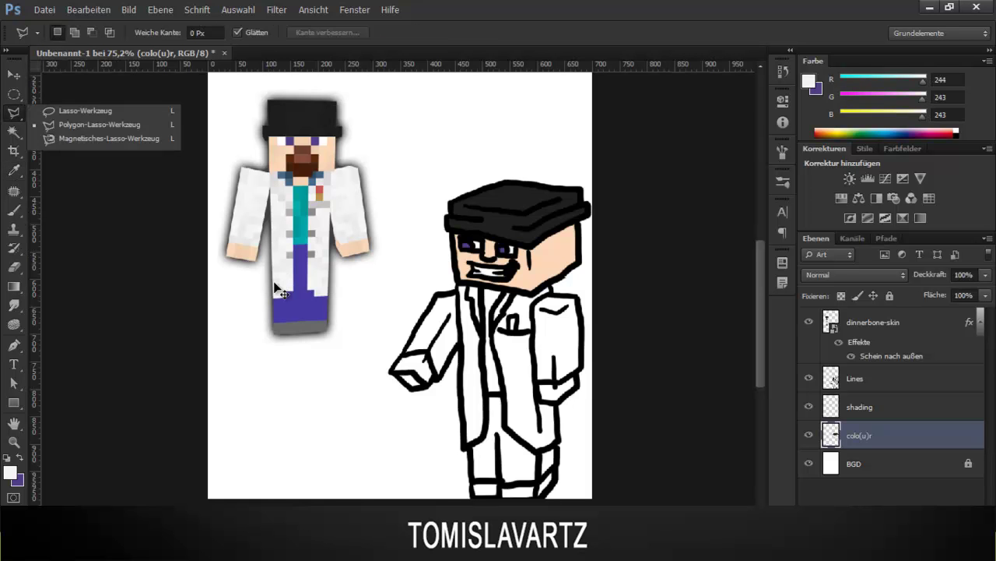
scroll(274, 286, up, 1)
scroll(275, 287, up, 3)
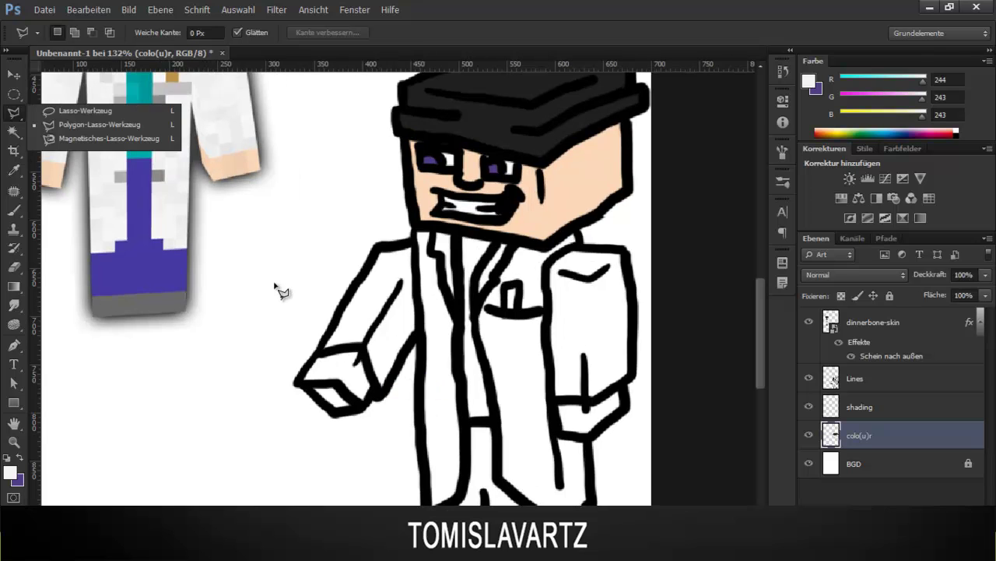
click(378, 250)
click(456, 231)
click(461, 404)
click(462, 497)
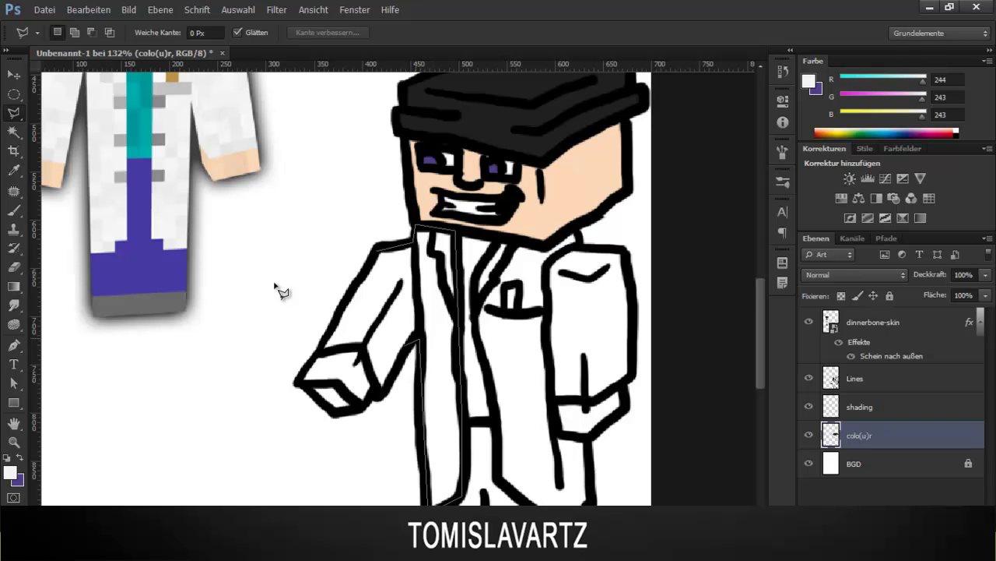
click(383, 394)
click(421, 387)
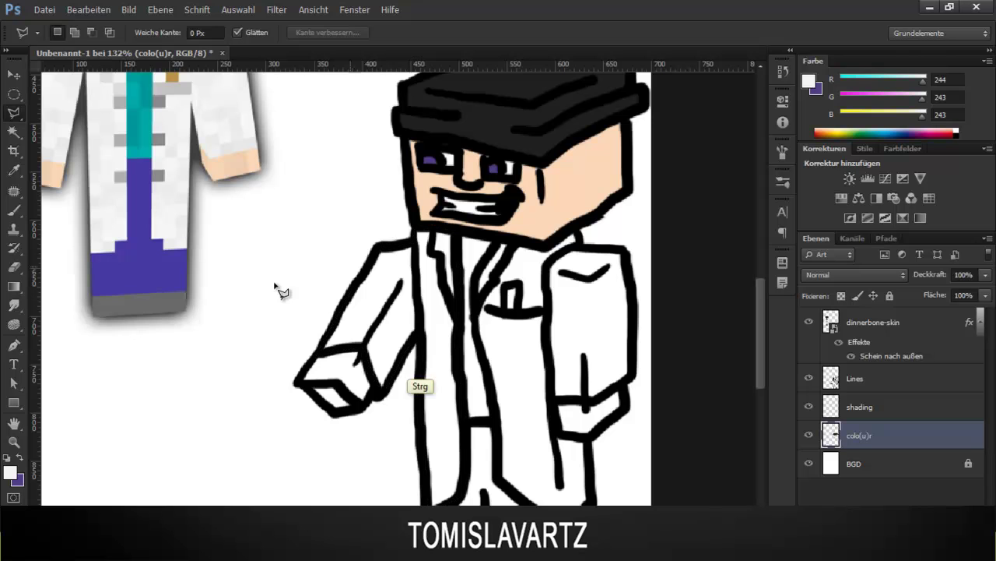
Fill the coat and sleeve selection with the sampled off-white, reduce the brush size to 55 px and deselect.
key(b)
scroll(276, 285, down, 2)
drag(448, 296, 533, 295)
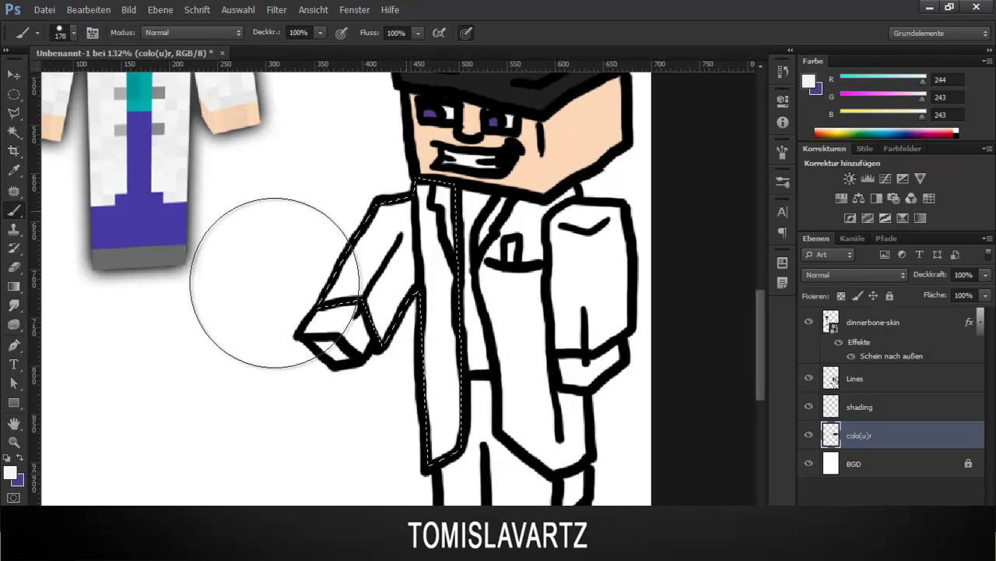
click(406, 205)
key(alt+BackSpace)
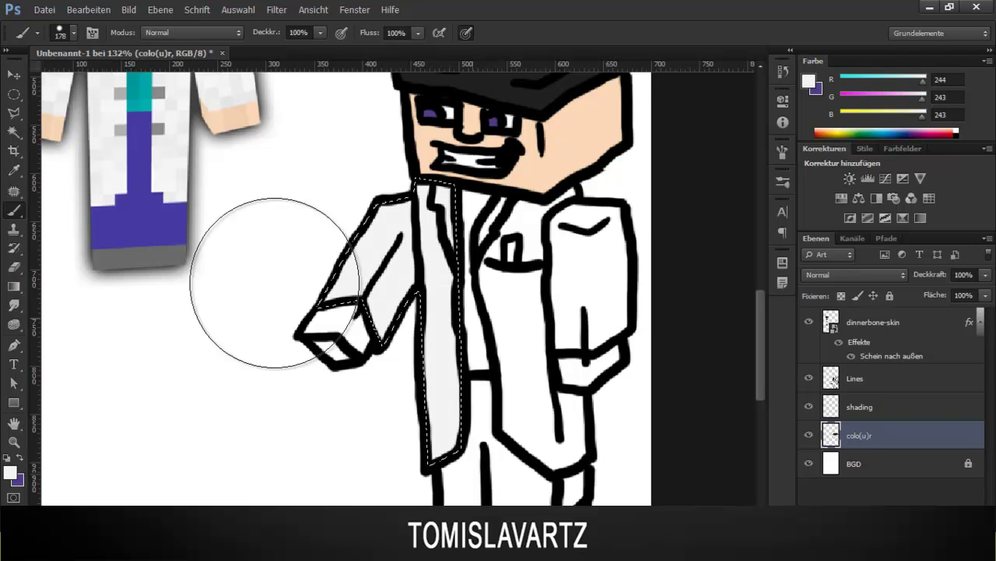
key(ctrl+alt)
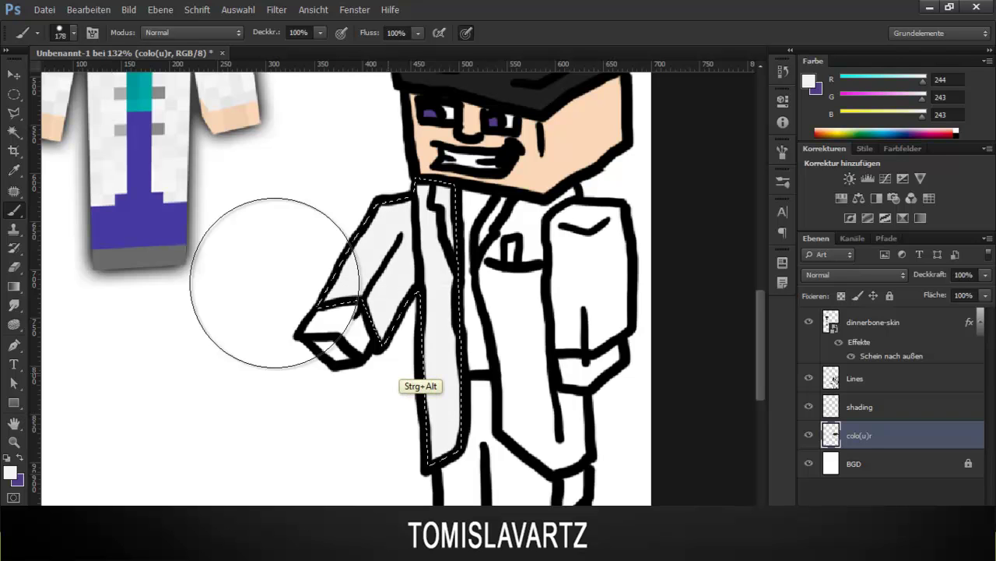
right_click(275, 282)
right_click(276, 284)
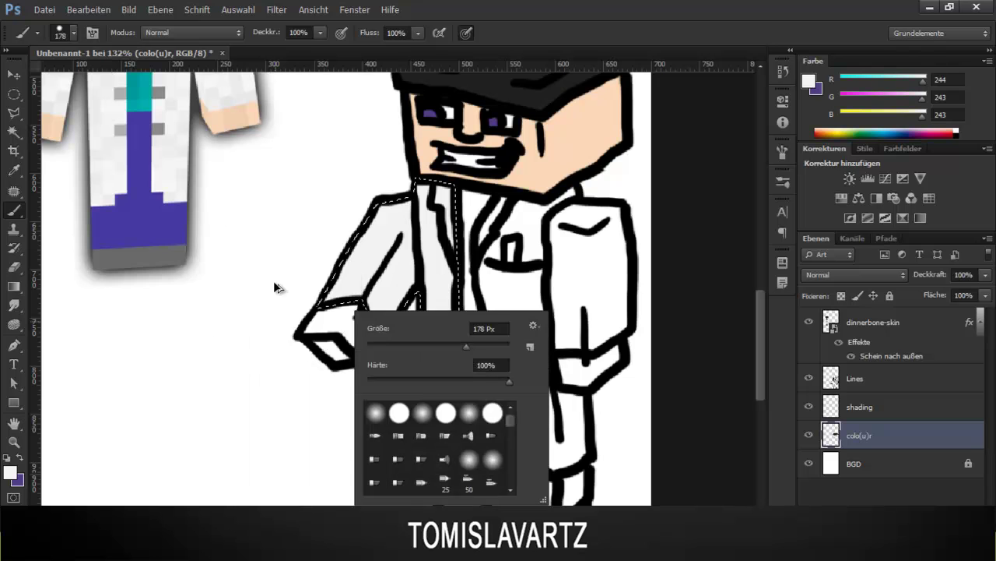
drag(280, 311, 275, 288)
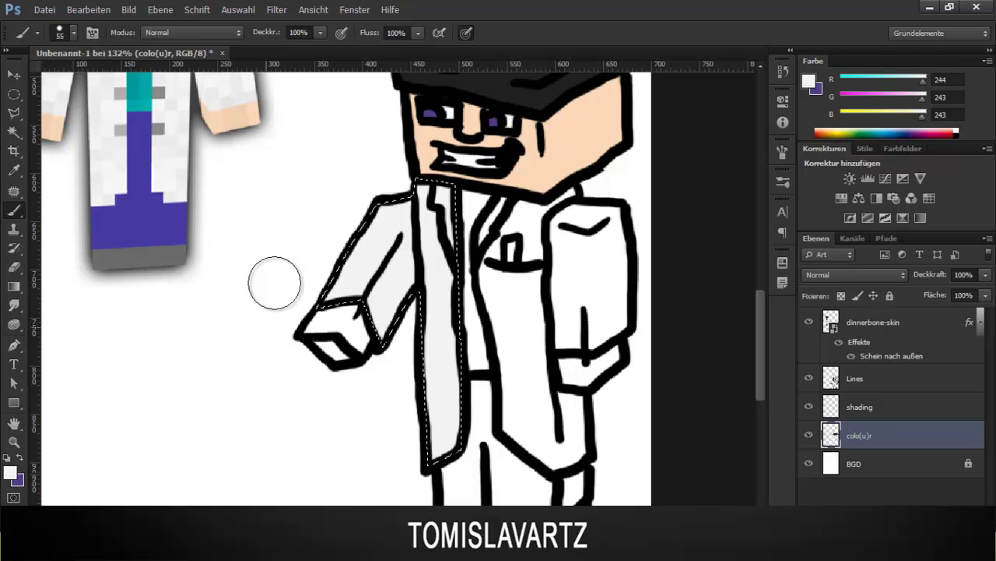
key(ctrl+d)
Outline the coat's right half and sleeve with a polygonal lasso selection, fill it with the same off-white and deselect.
key(l)
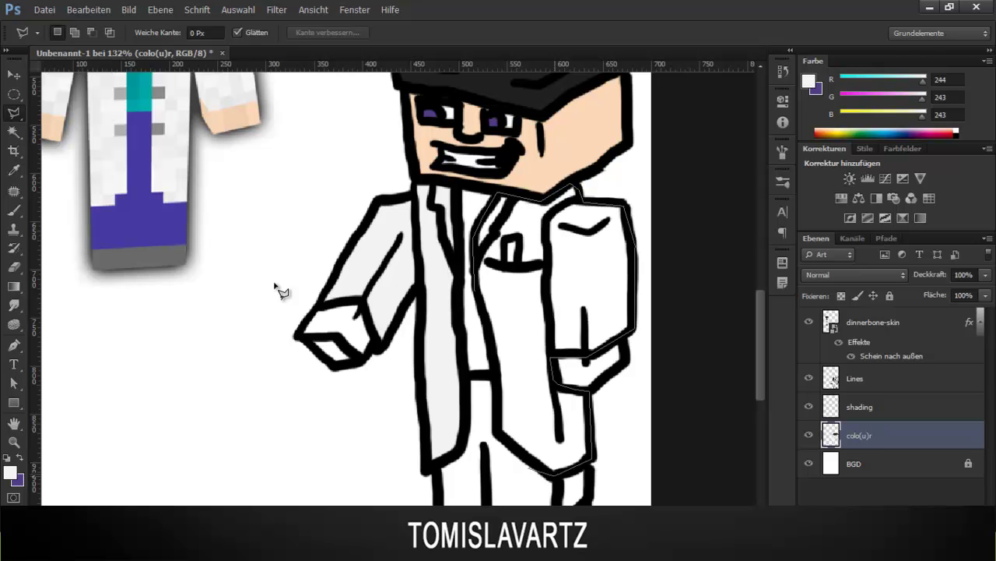
key(Return)
key(b)
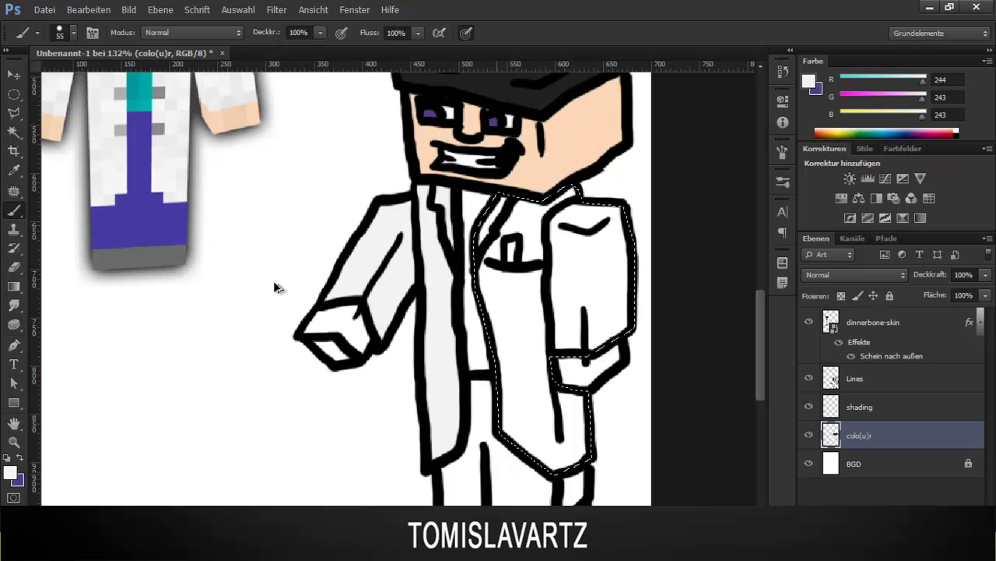
key(alt+BackSpace)
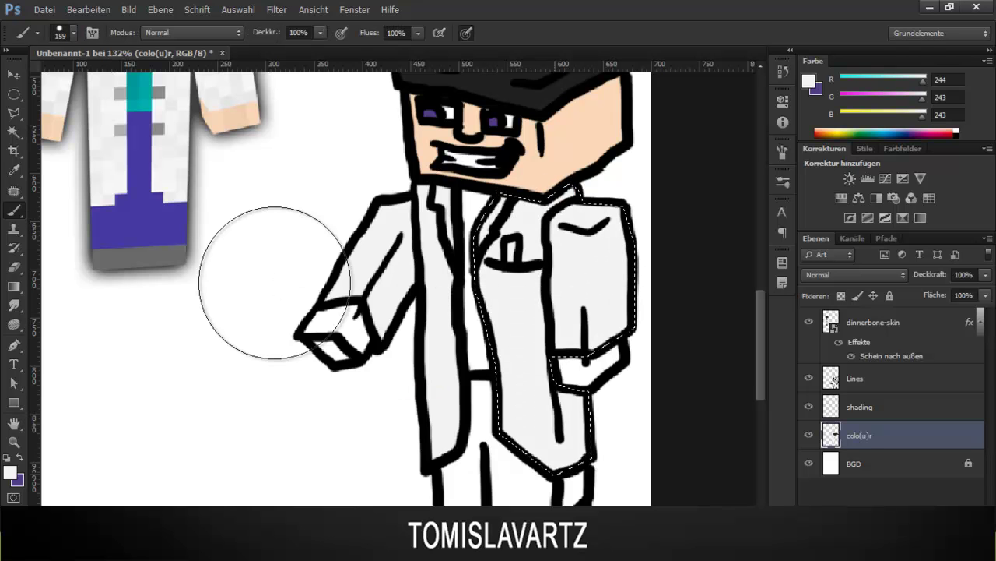
key(ctrl+d)
Sample the purple (RGB 70, 58, 165) from the reference skin's trousers.
scroll(274, 283, up, 7)
key(i)
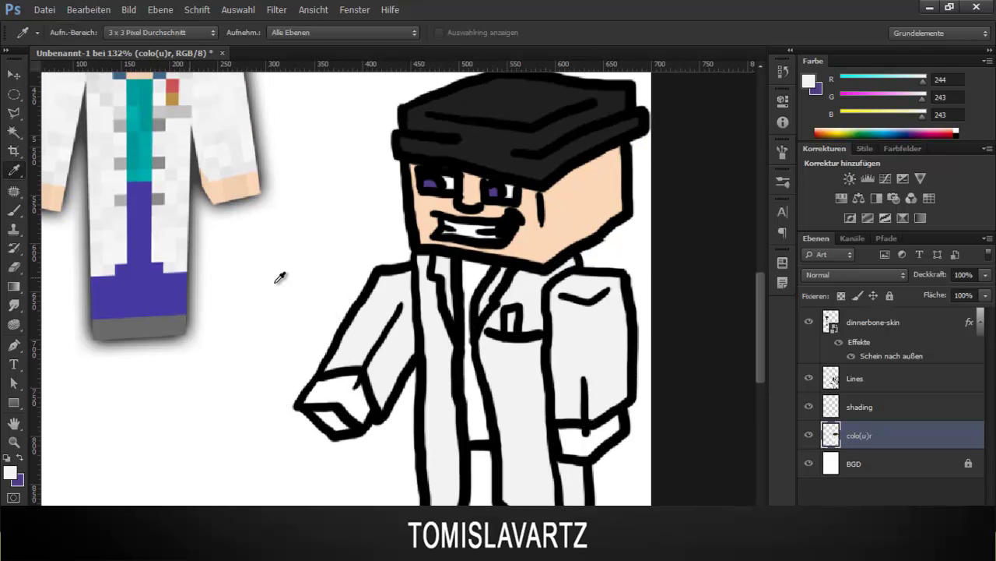
click(175, 295)
scroll(275, 284, down, 8)
Outline the cartoon's trousers below the coat with a polygonal lasso selection, leaving out the shoes.
key(l)
scroll(274, 288, down, 3)
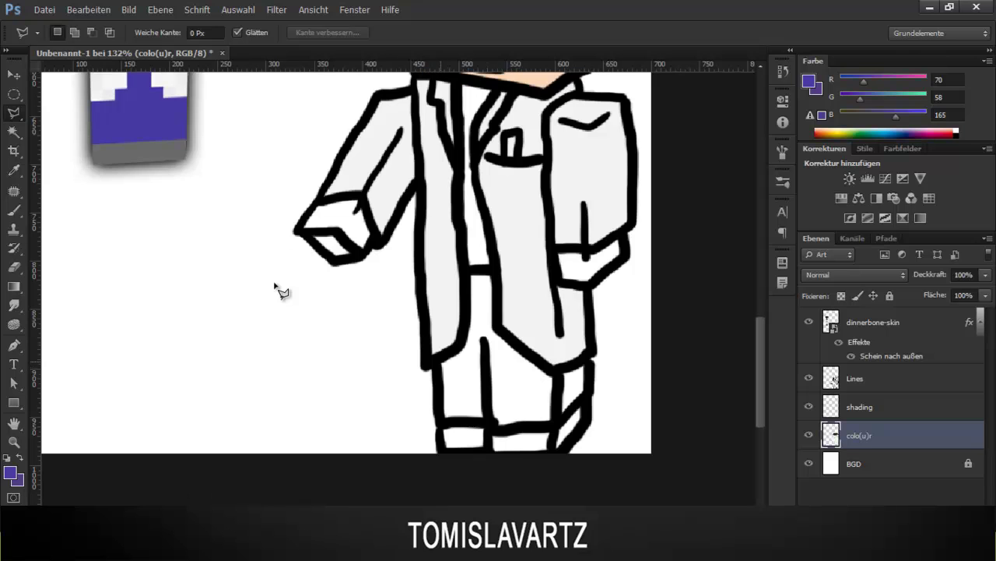
click(459, 341)
click(466, 267)
click(492, 268)
click(502, 314)
click(496, 326)
click(552, 371)
click(591, 355)
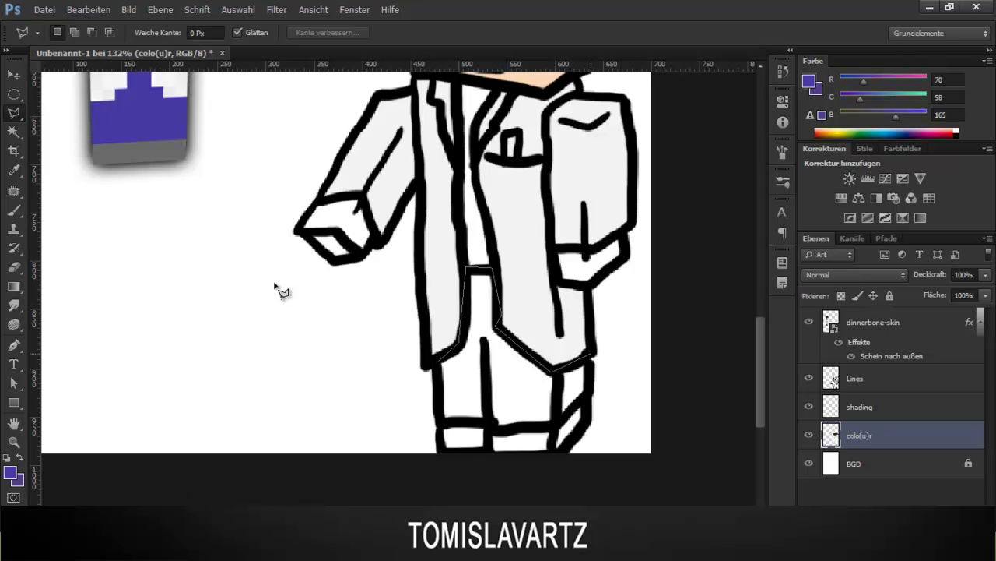
click(555, 420)
click(484, 423)
click(440, 422)
ctrl+click(438, 362)
Paint the selected trousers with the sampled purple and deselect.
key(b)
drag(479, 277, 545, 381)
scroll(276, 282, up, 3)
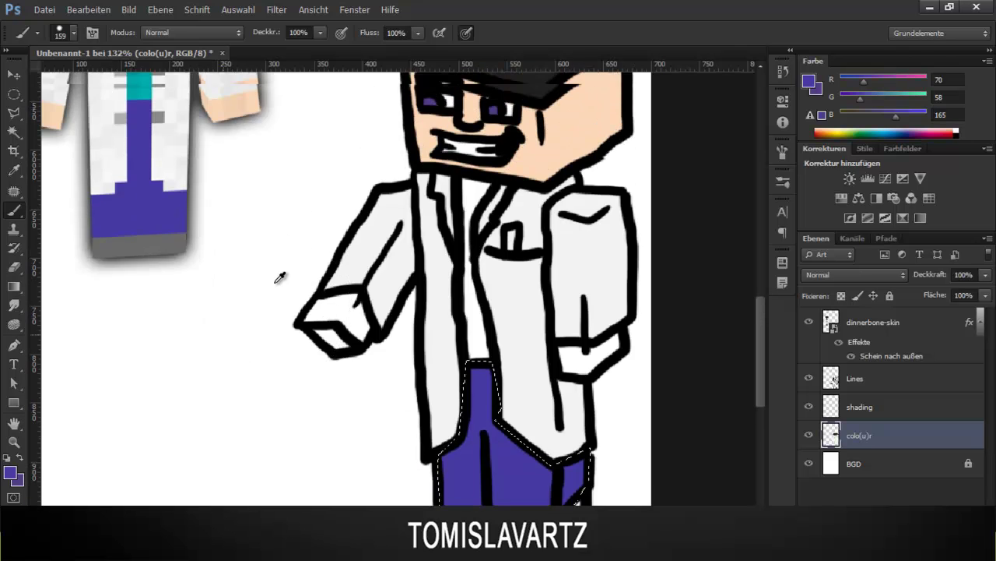
scroll(275, 282, up, 2)
key(i)
key(ctrl+d)
Sample teal (RGB 0, 168, 168) from the reference's shirt, lasso the cartoon's shirt strip between the coat halves, fill it and deselect.
click(139, 121)
scroll(275, 282, down, 3)
key(l)
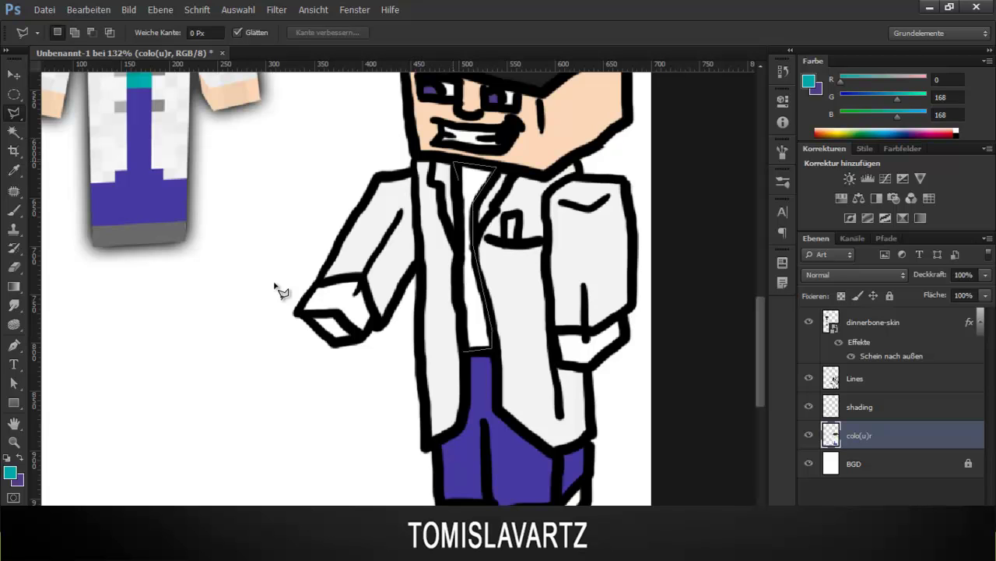
key(Return)
key(b)
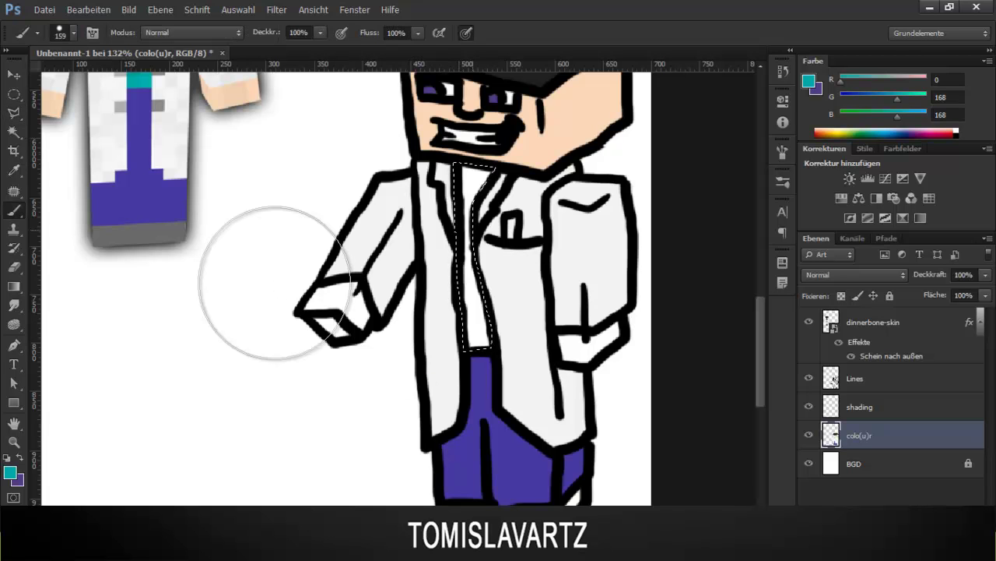
key(alt+BackSpace)
key(ctrl+d)
Sample gold (RGB 188, 148, 72) from the reference's chest badge, then lasso and fill the lower part of the cartoon's breast-pocket item.
scroll(275, 283, up, 4)
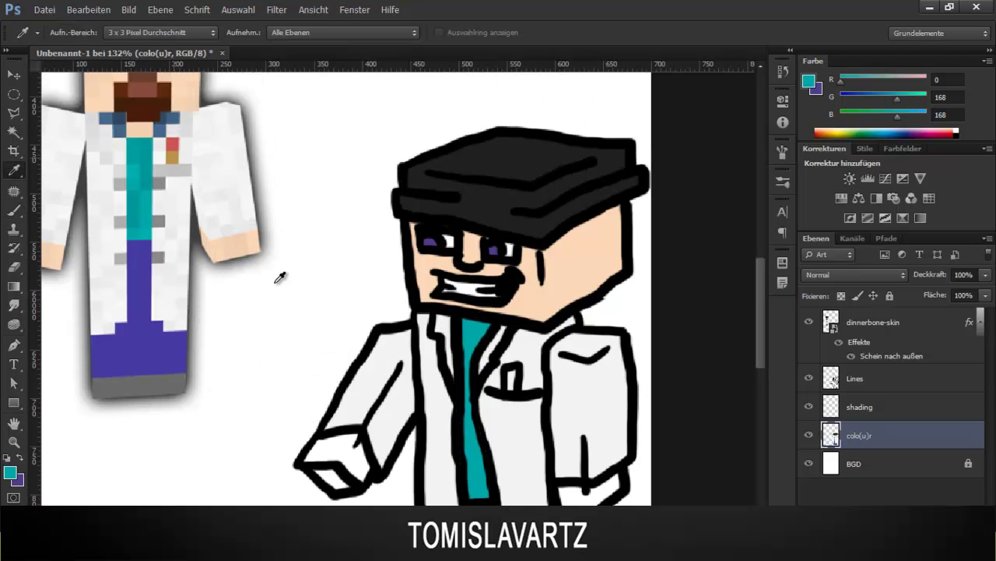
click(280, 277)
scroll(280, 280, up, 1)
key(l)
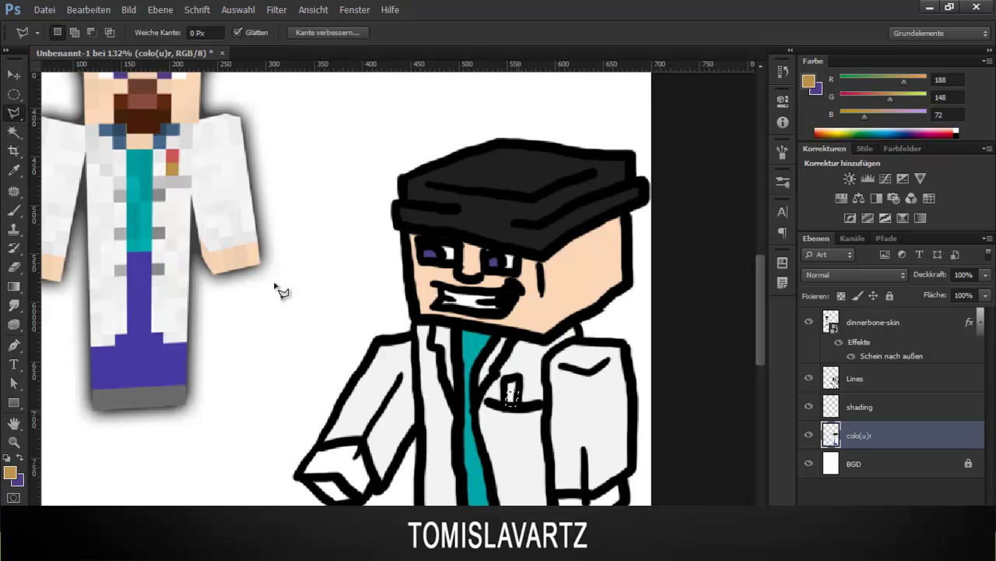
key(b)
Sample red (RGB 205, 87, 87) from the reference's chest badge and fill a lassoed selection of the pocket item's upper part.
key(i)
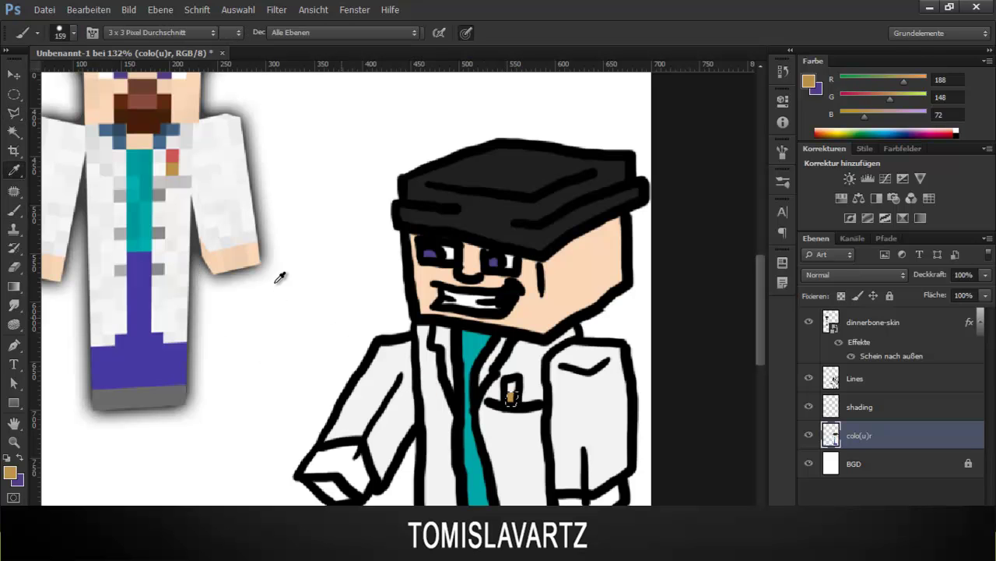
click(276, 282)
key(l)
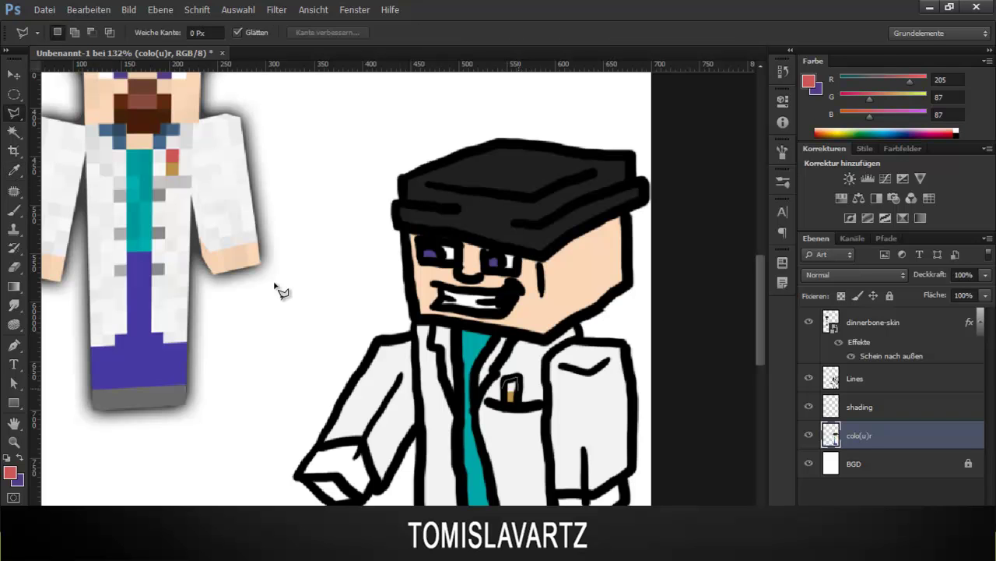
key(Return)
key(b)
key(alt+BackSpace)
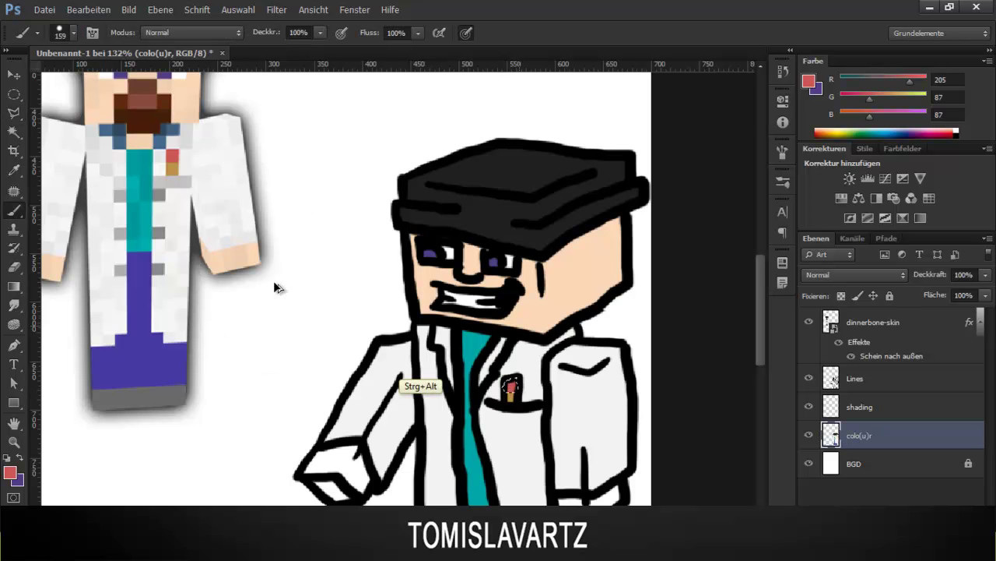
Sample the skin tone (RGB 251, 216, 183) from the reference's hand, lasso both cartoon hands, fill them and deselect.
scroll(274, 287, down, 6)
scroll(345, 337, up, 3)
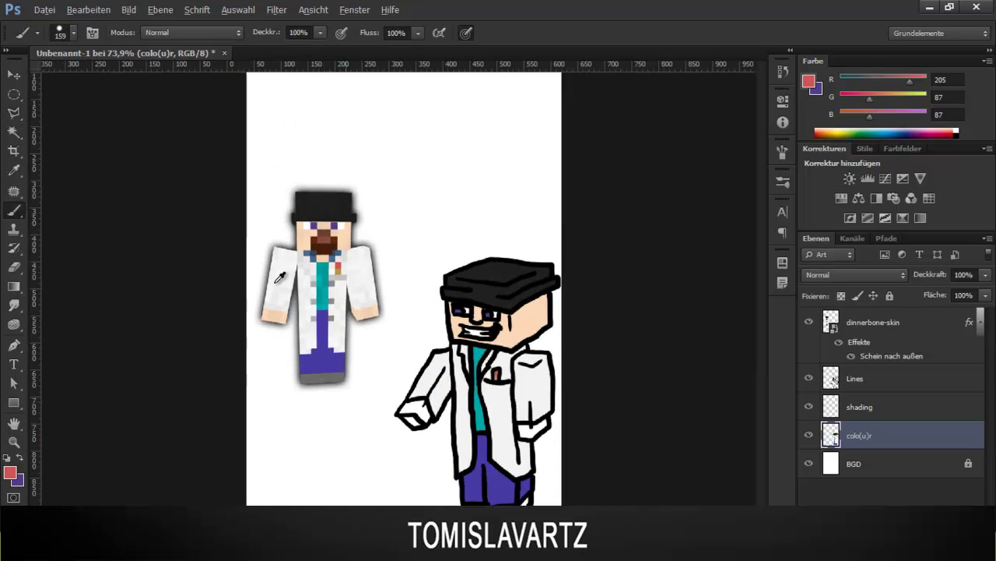
key(i)
click(265, 309)
scroll(276, 282, down, 2)
key(l)
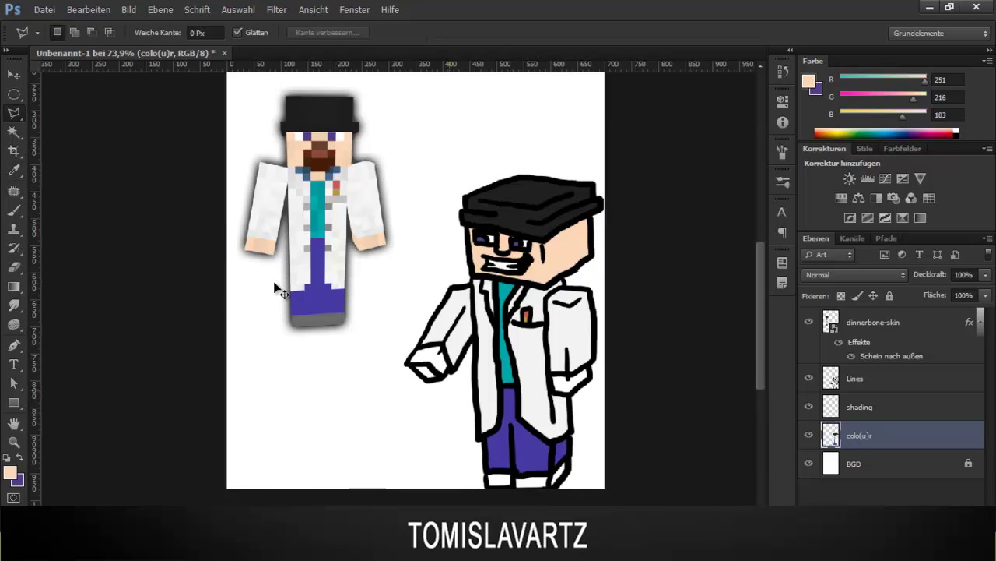
scroll(274, 285, up, 2)
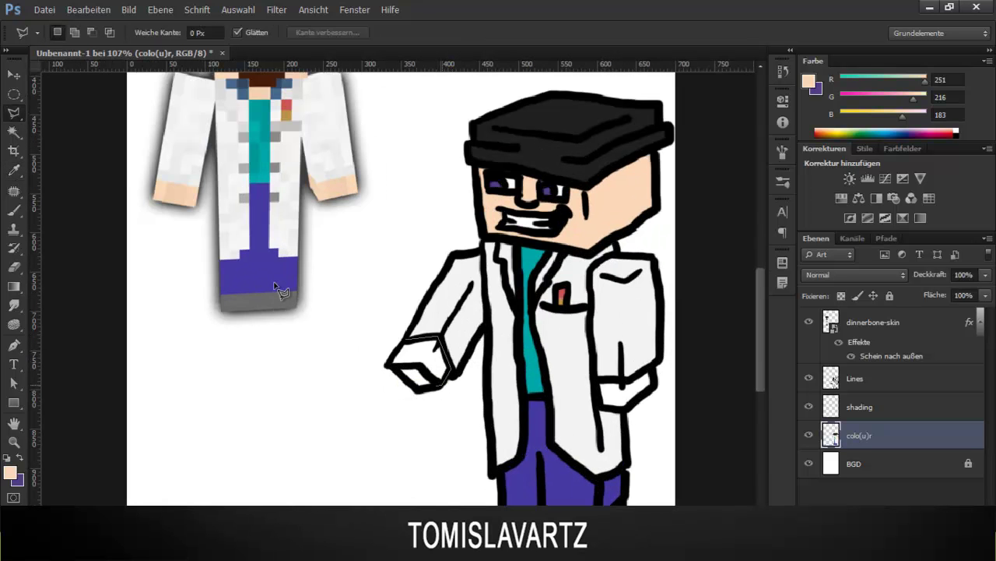
key(Return)
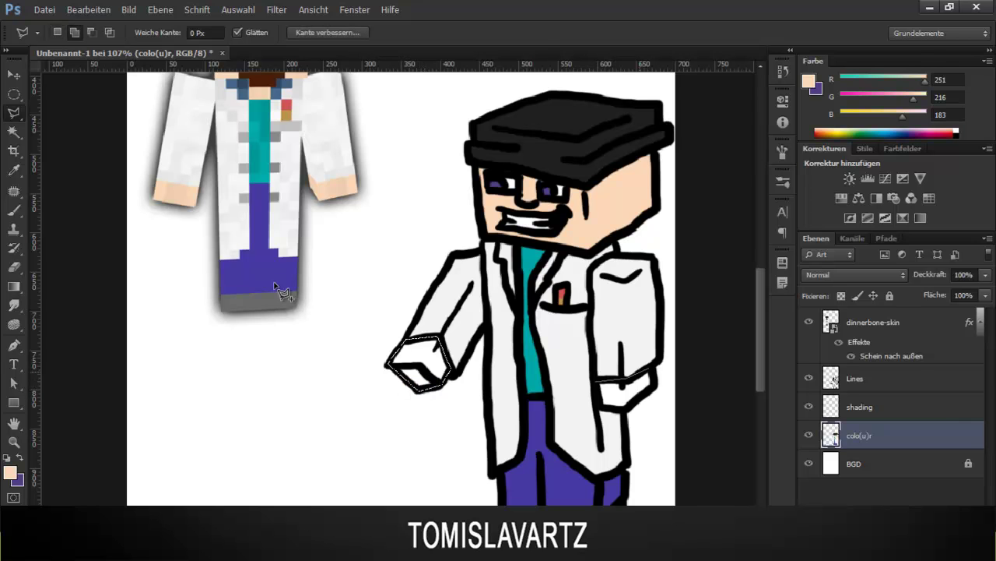
key(b)
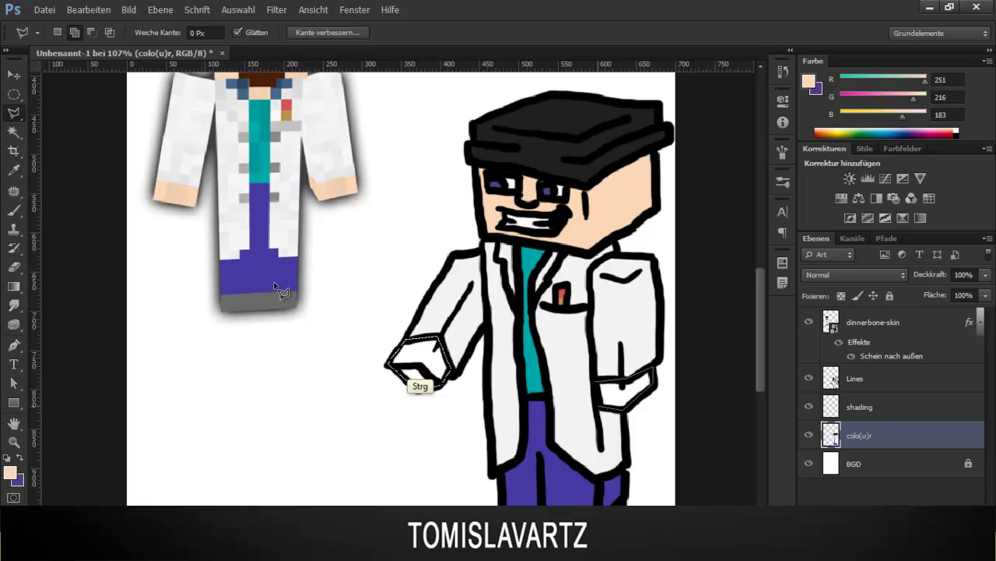
key(alt+BackSpace)
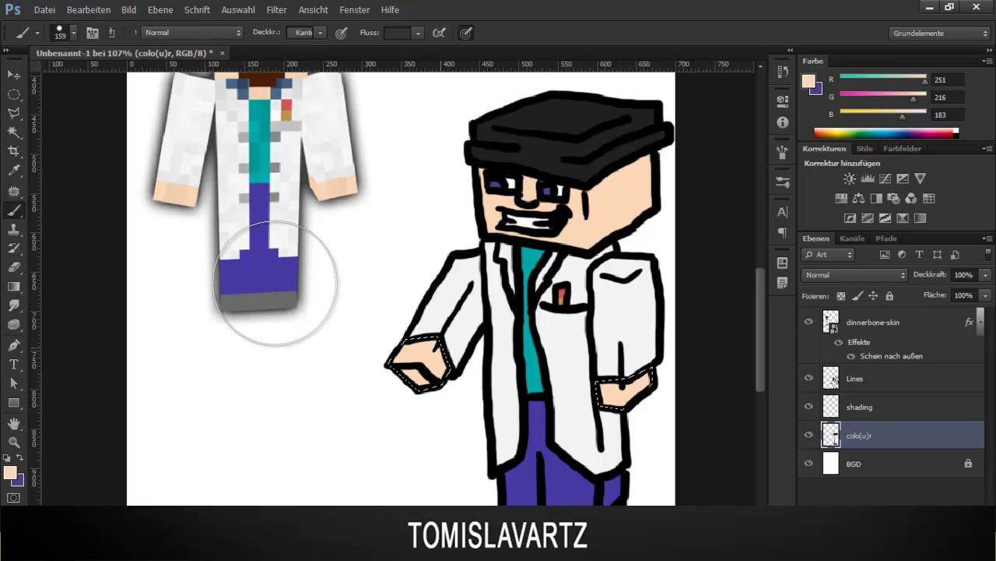
scroll(274, 282, right, 2)
key(ctrl+d)
Sample the dark grey (RGB 107, 107, 107) from the reference skin's shoes.
key(i)
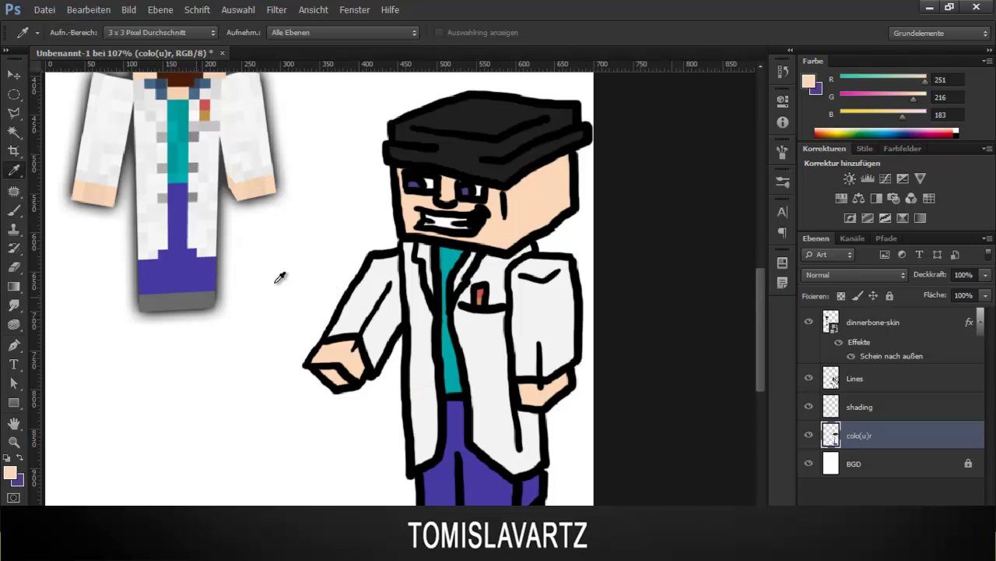
click(178, 301)
scroll(274, 282, down, 5)
key(l)
scroll(274, 284, up, 1)
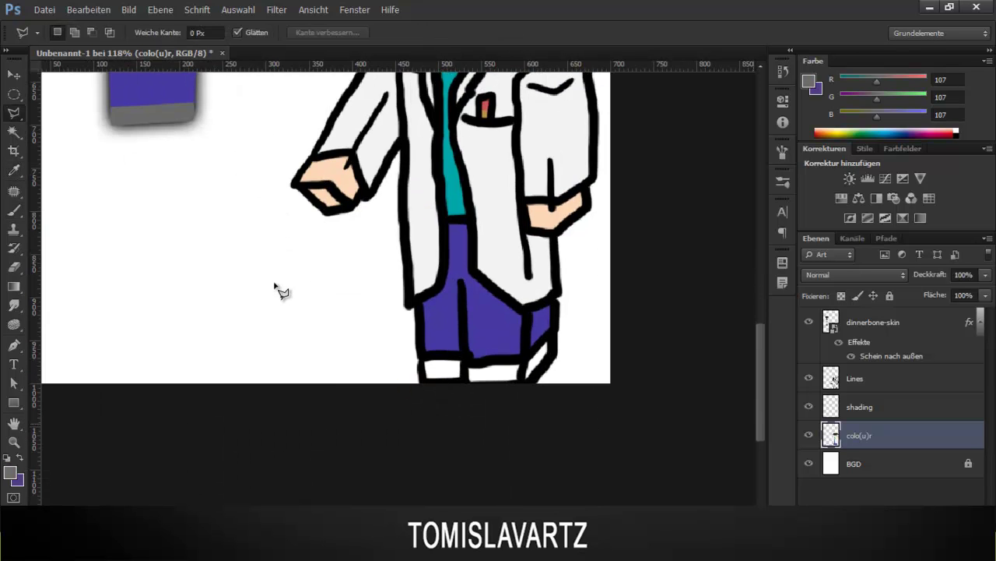
Select the Lines, shading and colo(u)r layers together and move the cartoon up 30 px.
key(v)
key(alt+shift+bracketright)
key(alt+shift+bracketright)
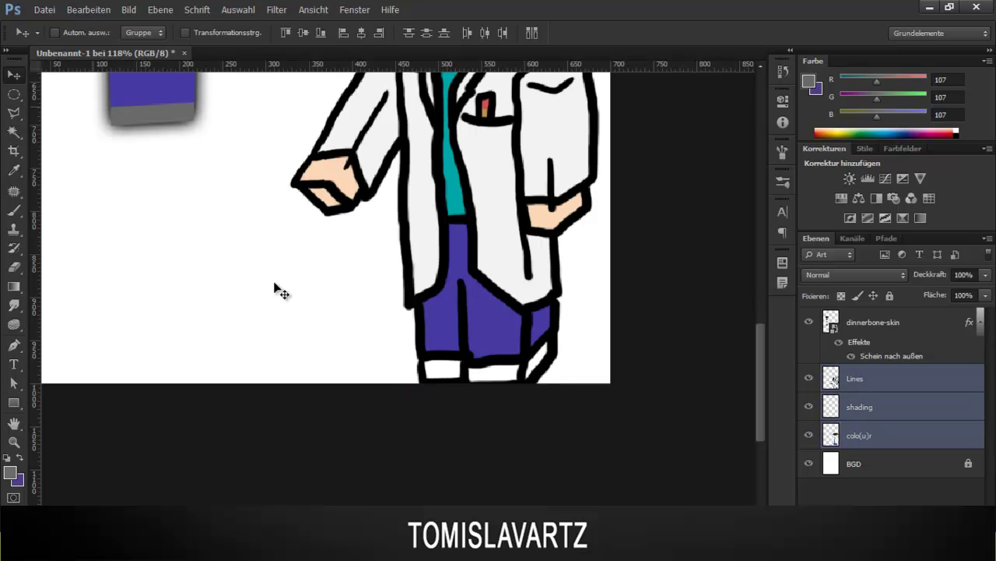
key(shift+Up)
key(shift+Up)
key(shift+Up)
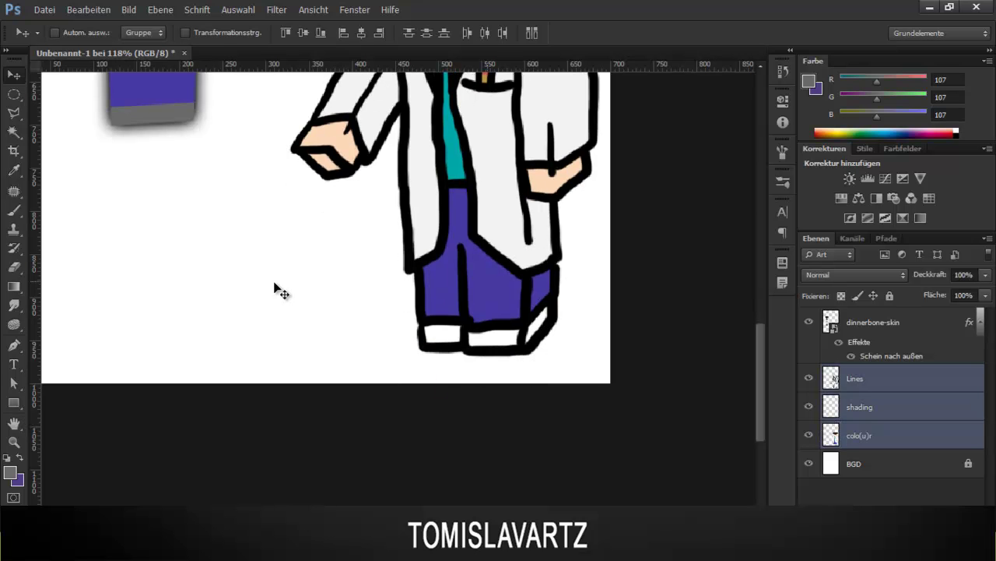
Lasso the cartoon's shoes on the colo(u)r layer and fill them with the sampled dark grey.
key(l)
key(alt+bracketleft)
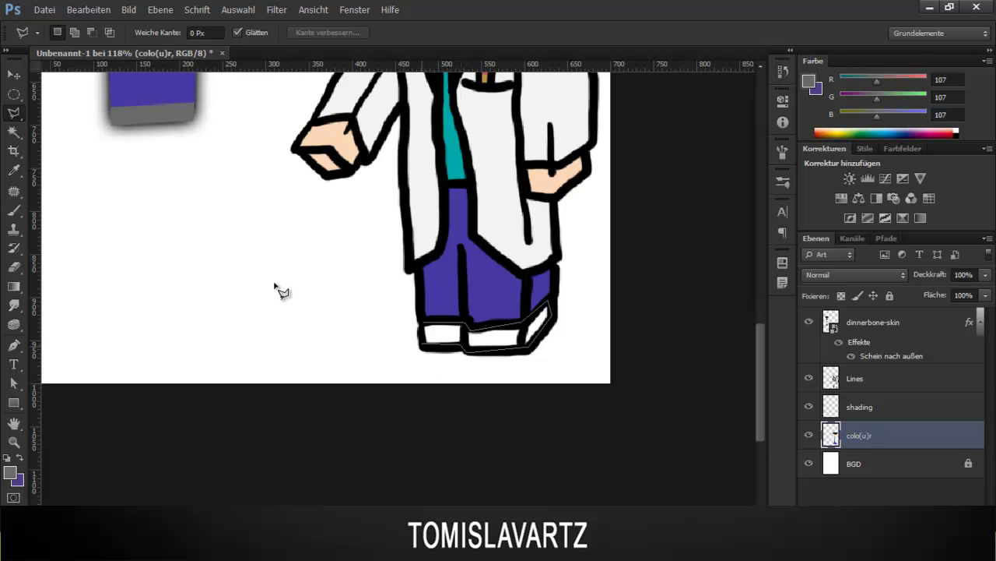
key(b)
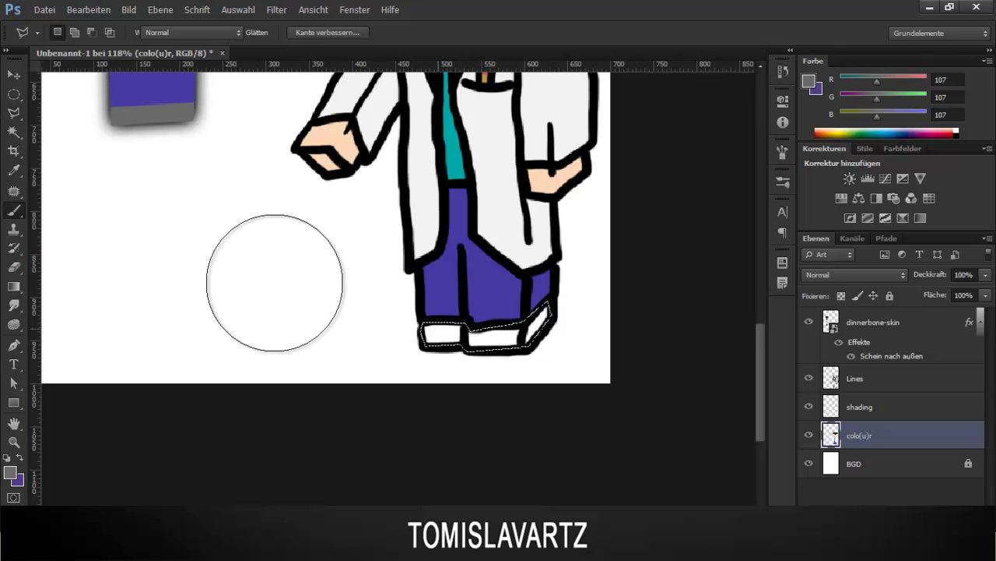
key(alt+BackSpace)
key(ctrl+0)
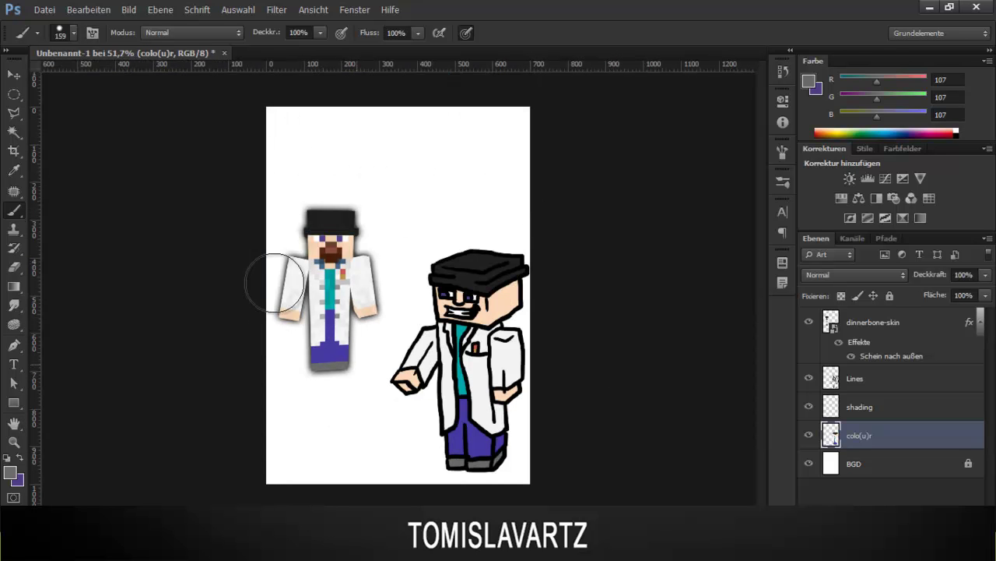
Sample light grey (RGB 198, 195, 195) from the reference's coat, lasso a strip just below the cartoon's breast pocket line, fill it and deselect.
scroll(279, 278, up, 5)
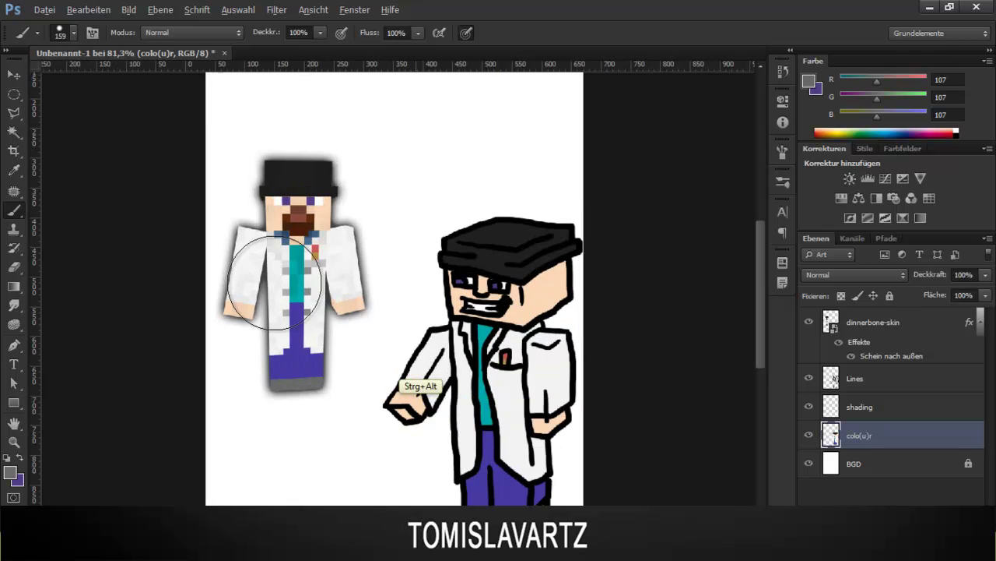
scroll(279, 289, up, 1)
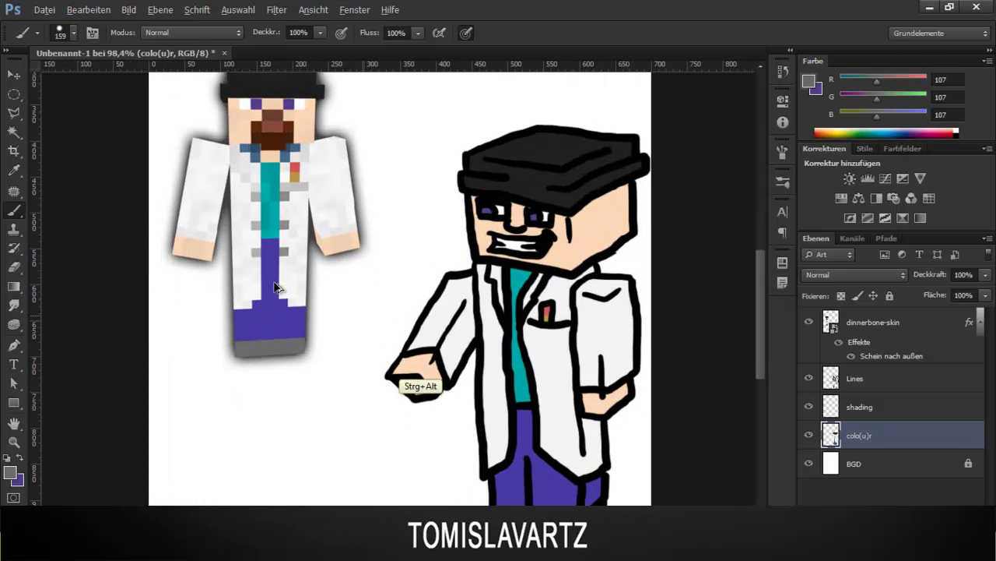
scroll(276, 287, up, 1)
key(i)
click(279, 278)
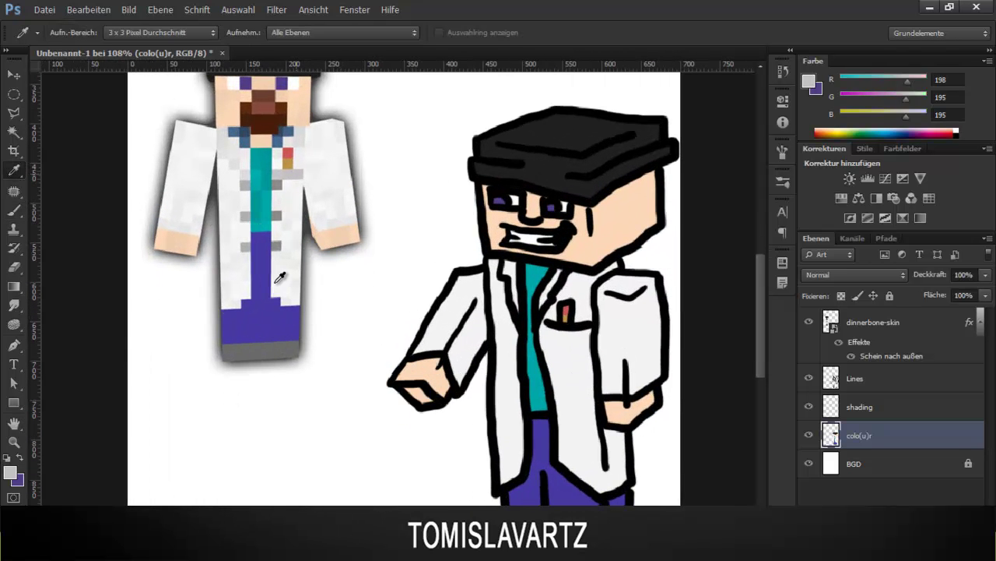
key(l)
scroll(276, 284, up, 4)
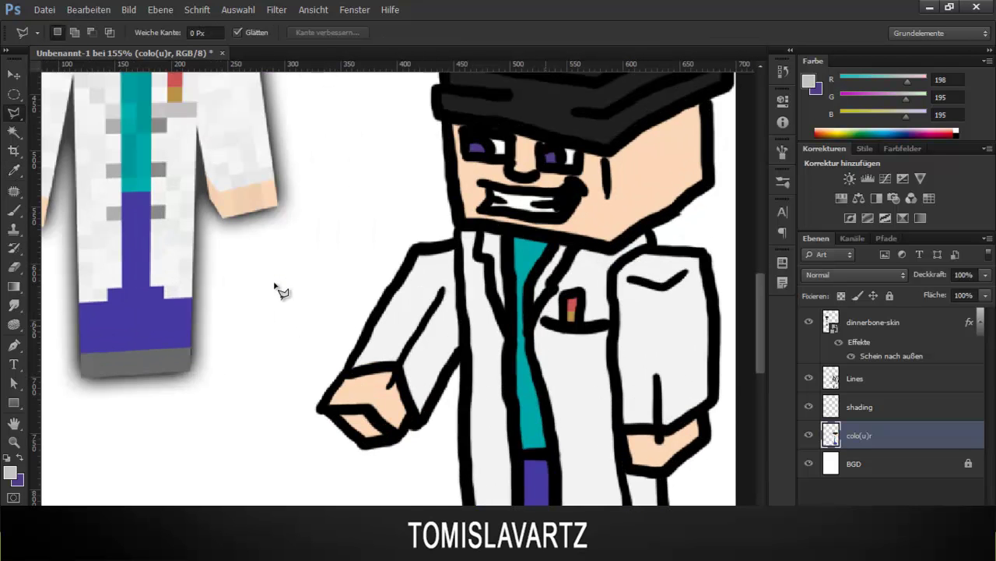
ctrl+click(601, 331)
key(b)
click(580, 336)
key(ctrl+d)
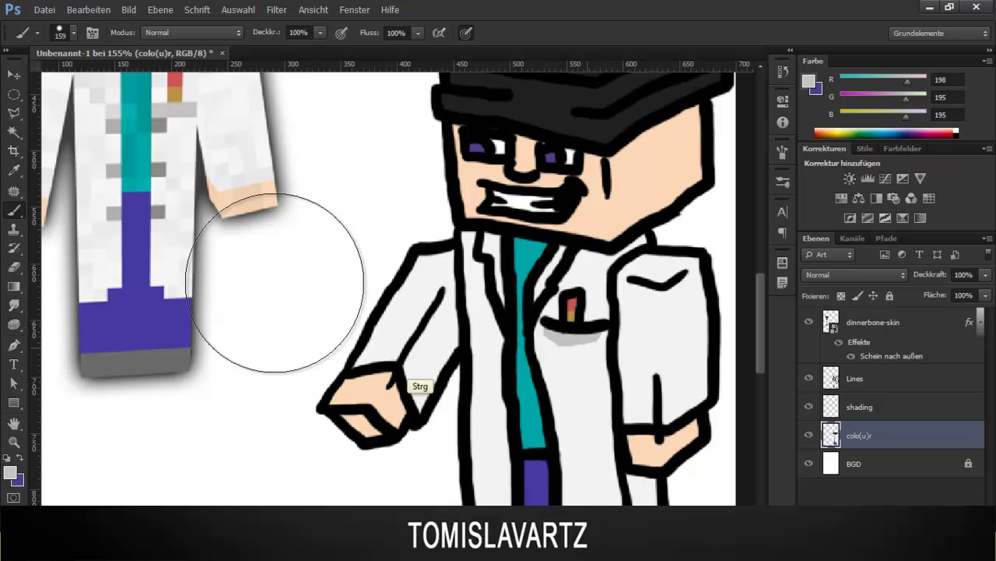
Outline the coat's left lapel with a polygonal lasso selection, fill it with the sampled light grey and deselect.
key(l)
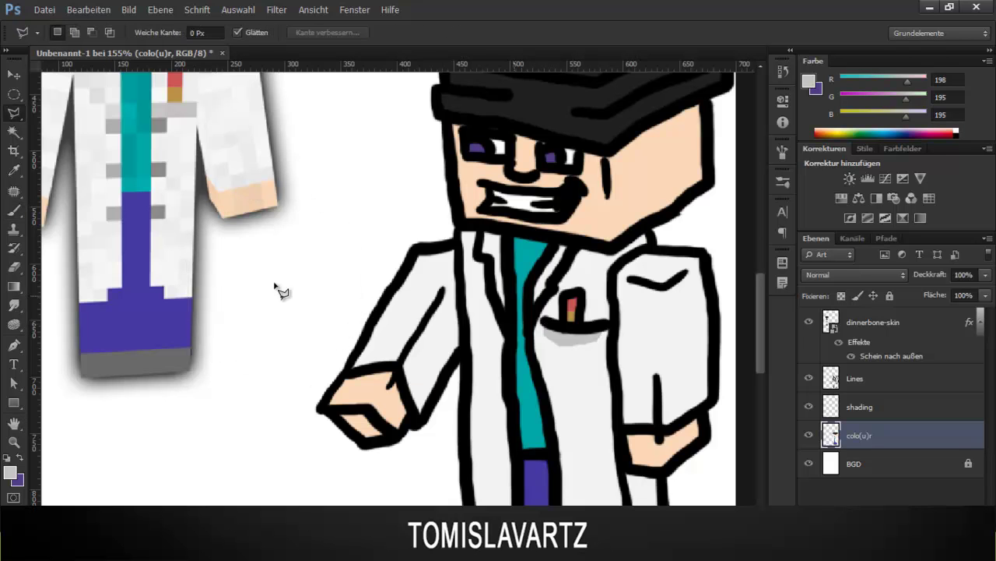
click(510, 323)
click(508, 228)
key(Return)
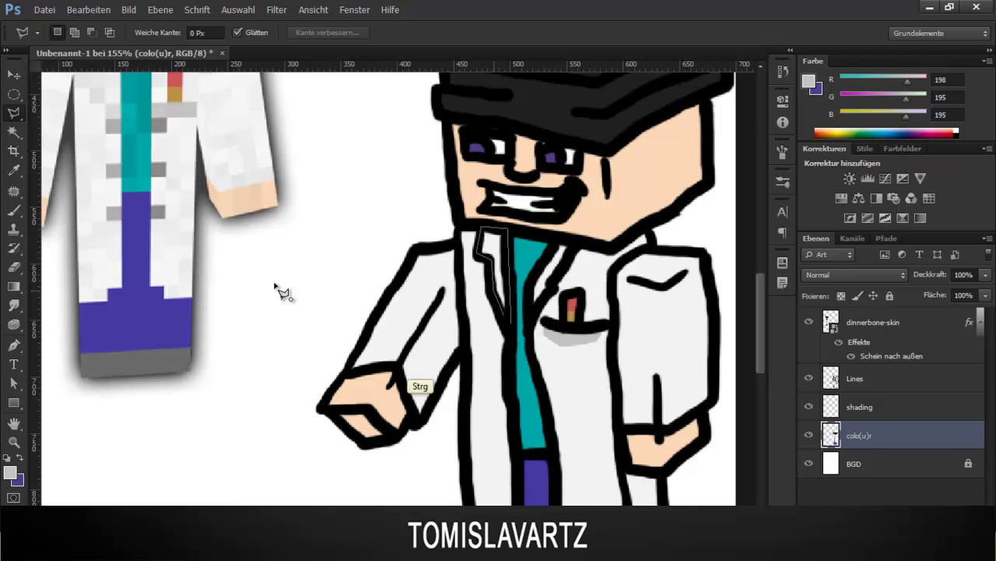
key(b)
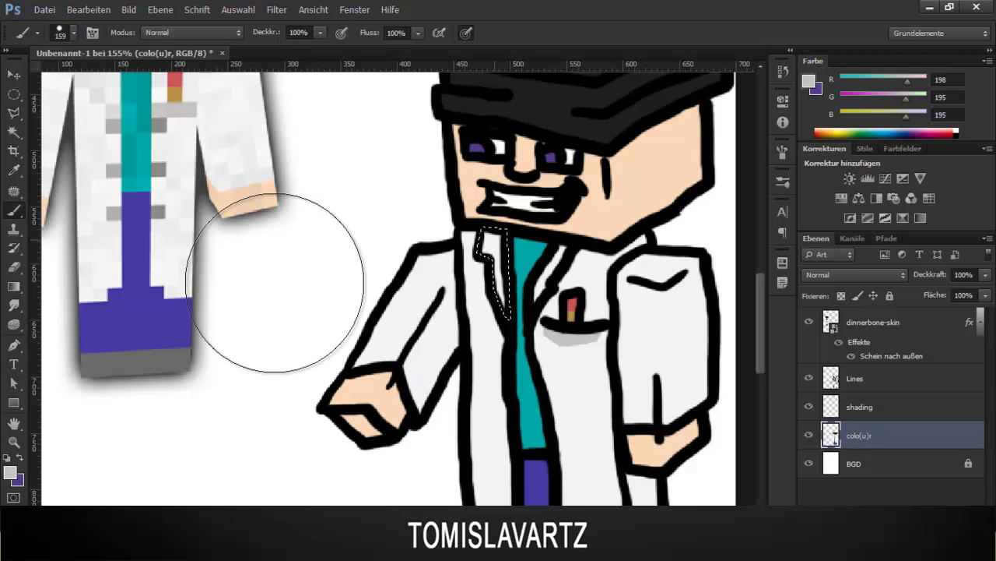
key(alt+BackSpace)
key(ctrl+d)
Outline the coat's right lapel with a polygonal lasso selection and fill it with the same light grey.
key(l)
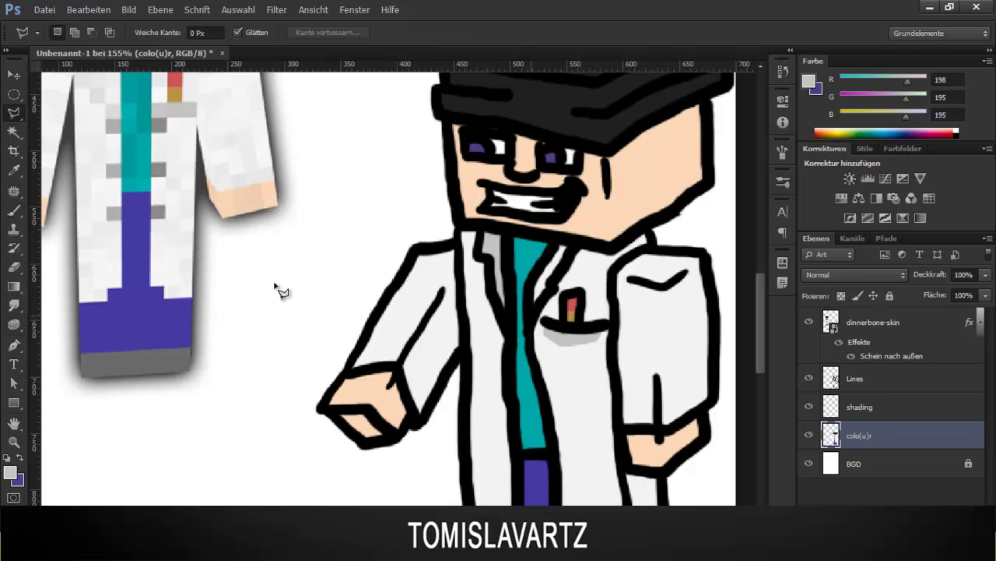
click(524, 283)
click(556, 237)
key(Return)
key(b)
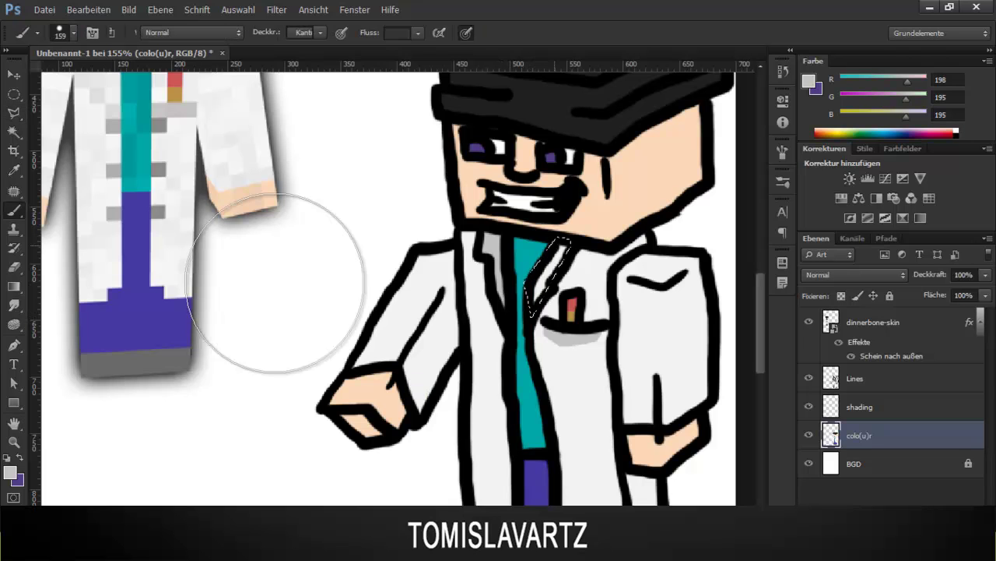
key(alt+BackSpace)
scroll(274, 285, down, 4)
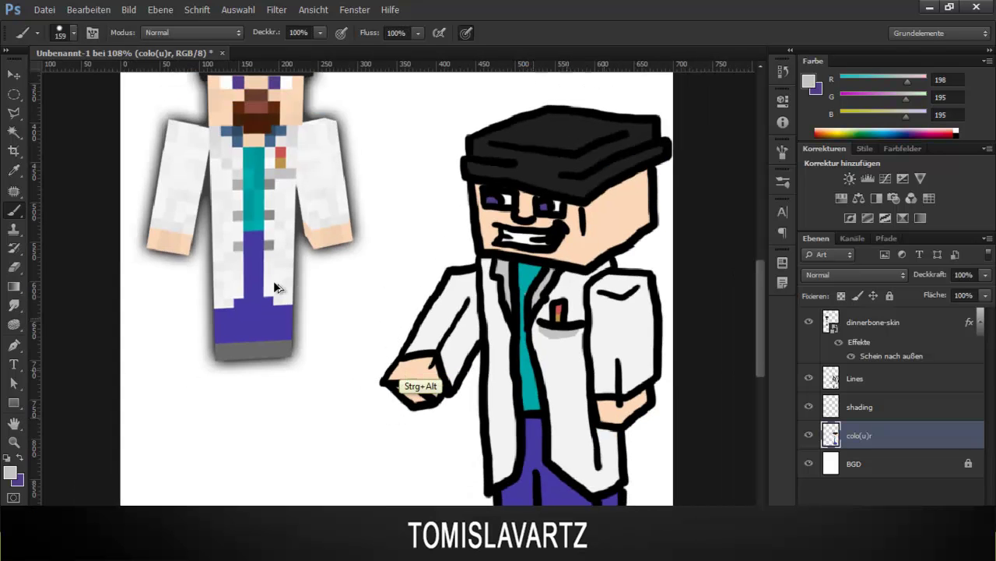
Reset the foreground and background colours to default black and white and make the shading layer active.
scroll(275, 284, down, 1)
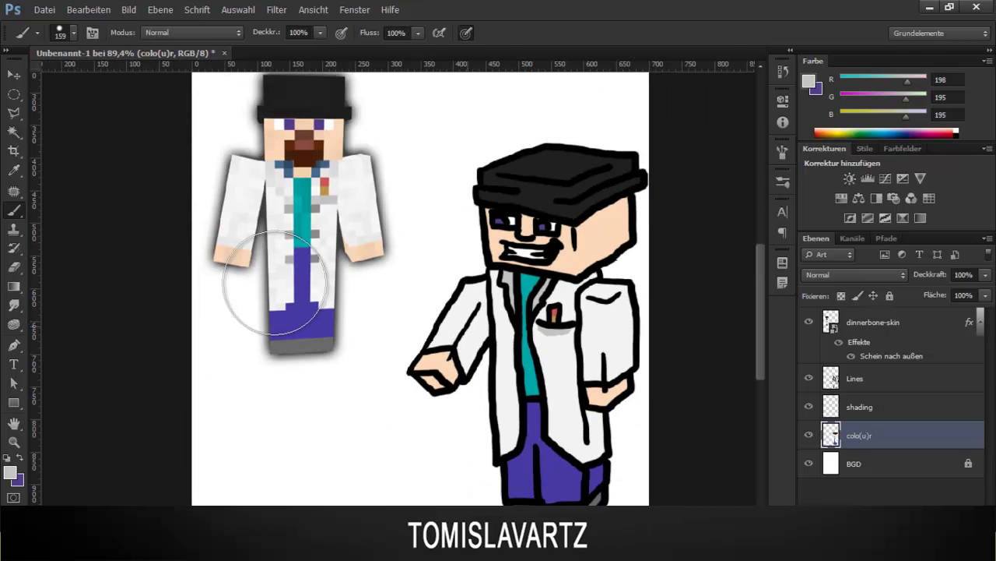
scroll(275, 283, up, 5)
scroll(275, 282, down, 6)
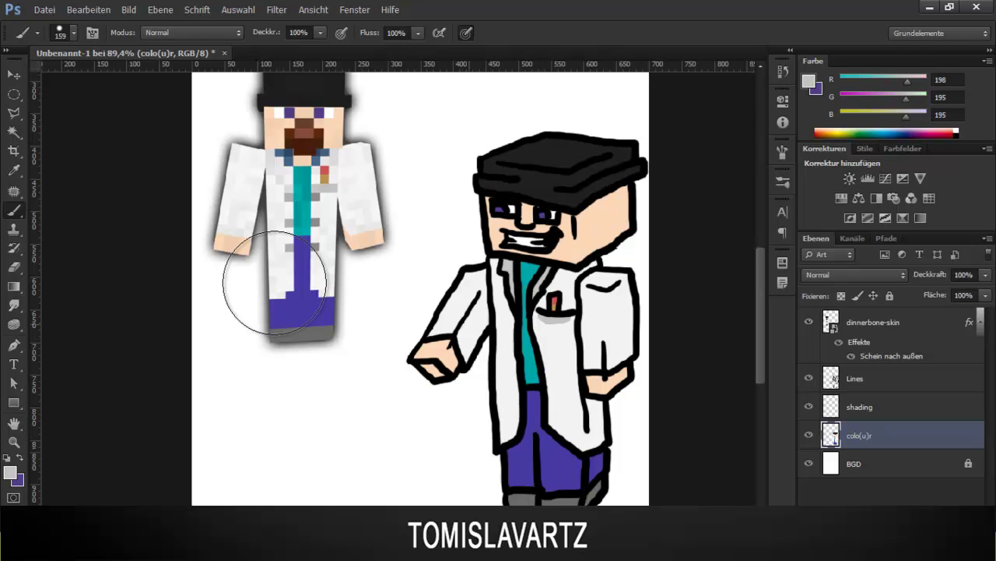
key(d)
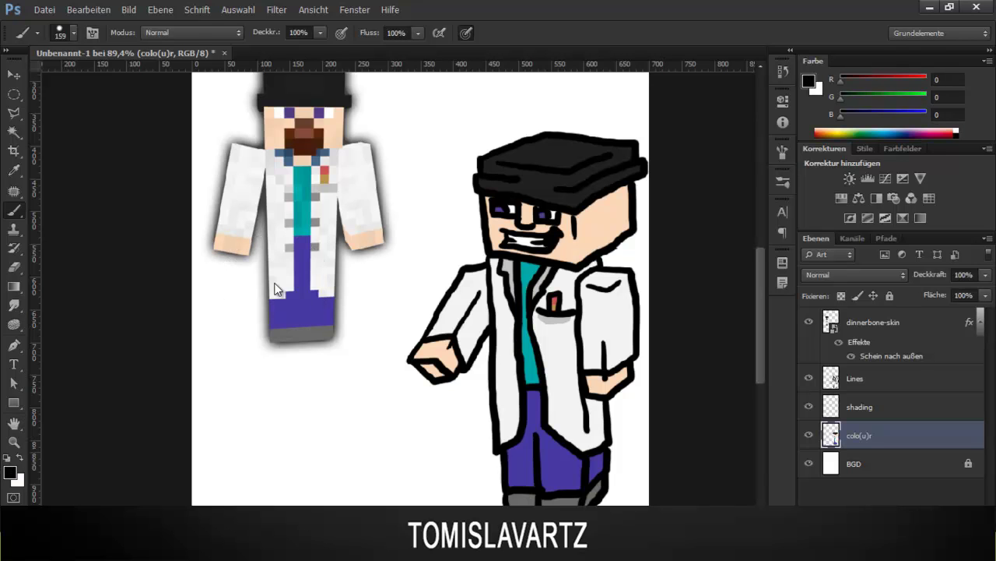
key(alt+bracketright)
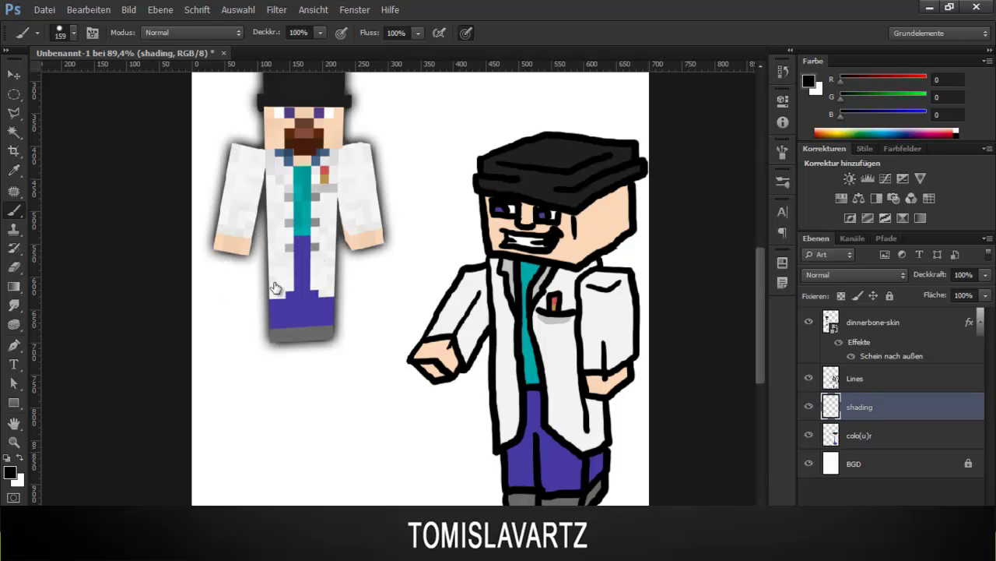
Outline the shadow side of the cartoon's left sleeve and hand with a polygonal lasso selection, paint it solid black on the shading layer and deselect.
key(l)
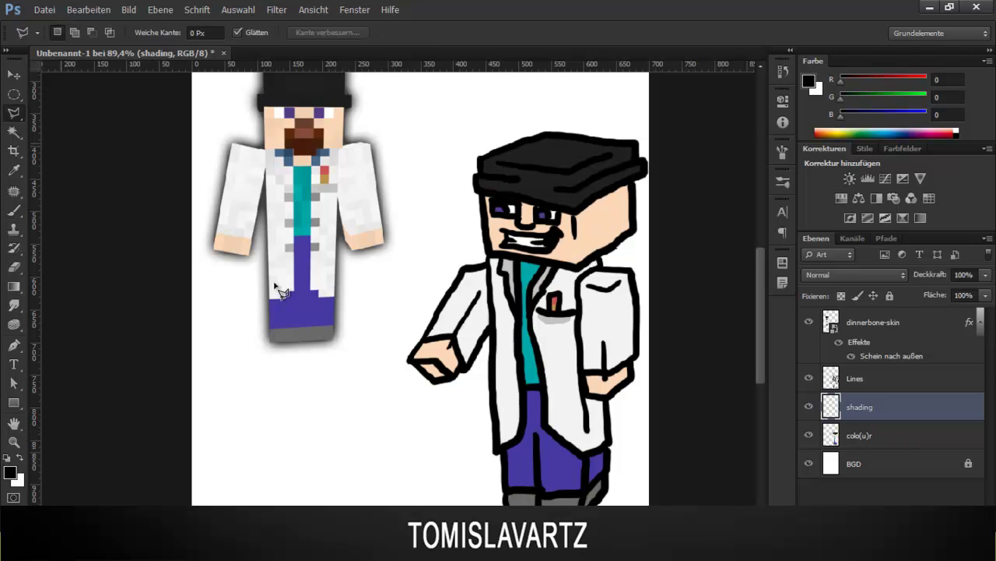
scroll(275, 287, up, 1)
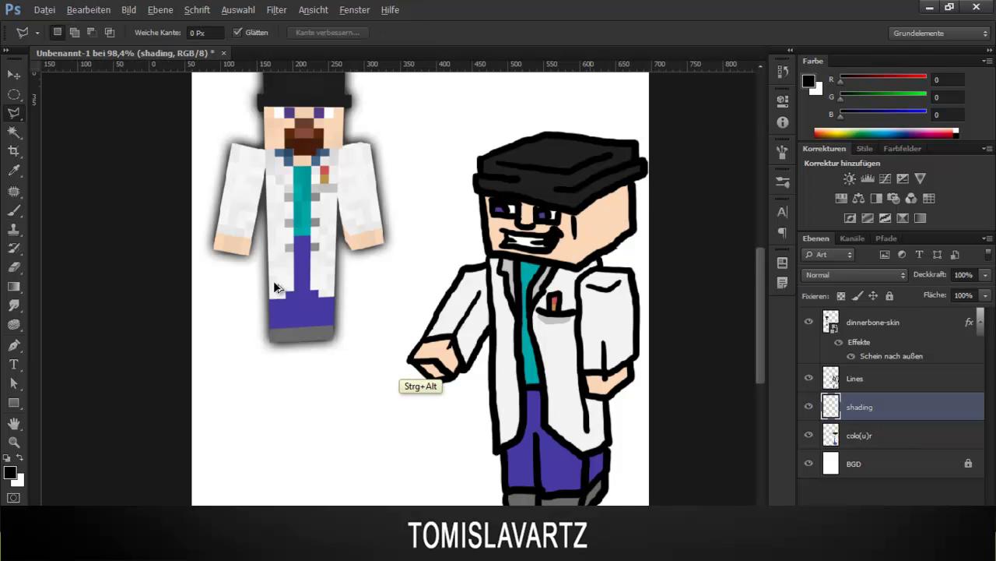
scroll(276, 287, up, 3)
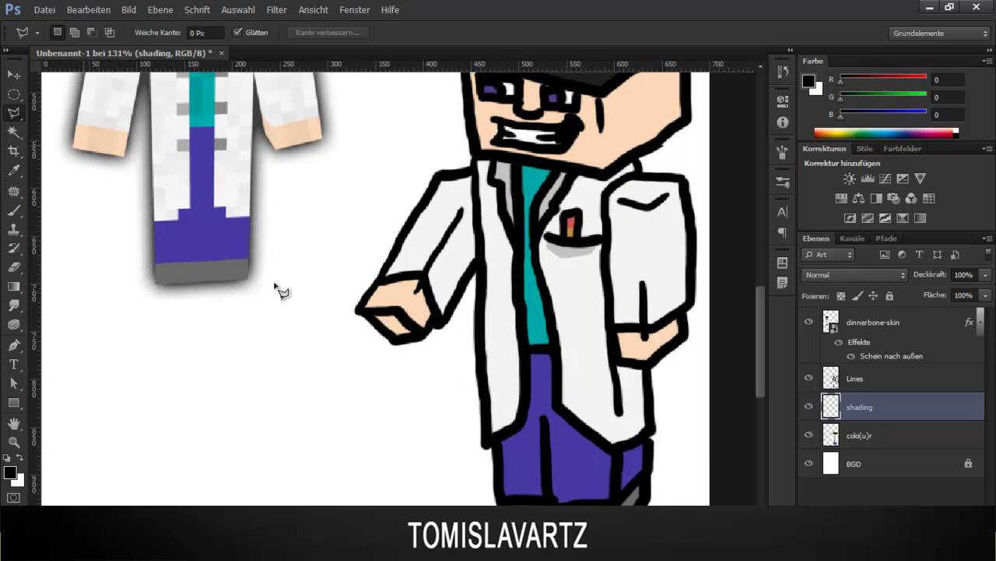
click(14, 113)
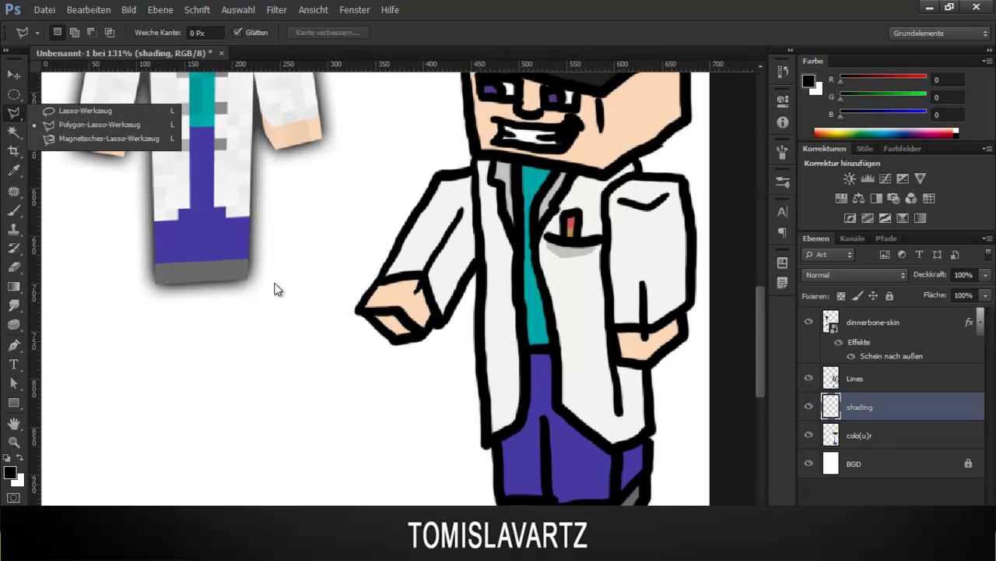
click(357, 311)
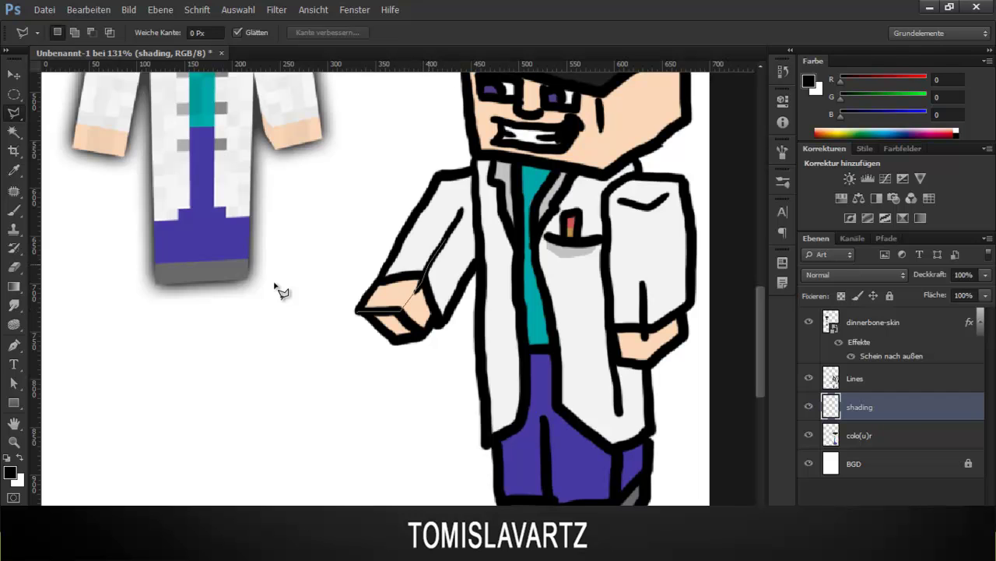
click(475, 172)
click(477, 262)
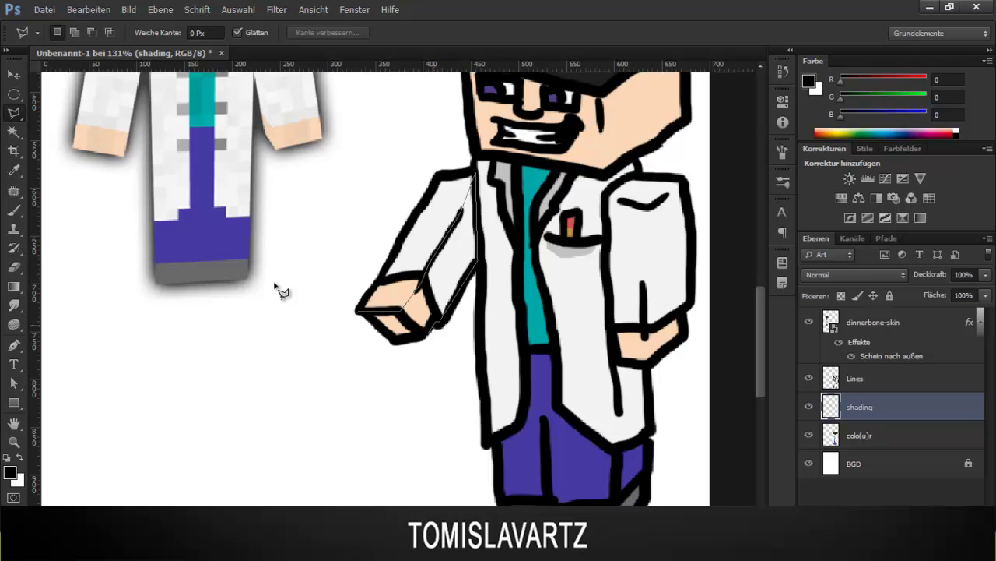
ctrl+click(395, 339)
key(b)
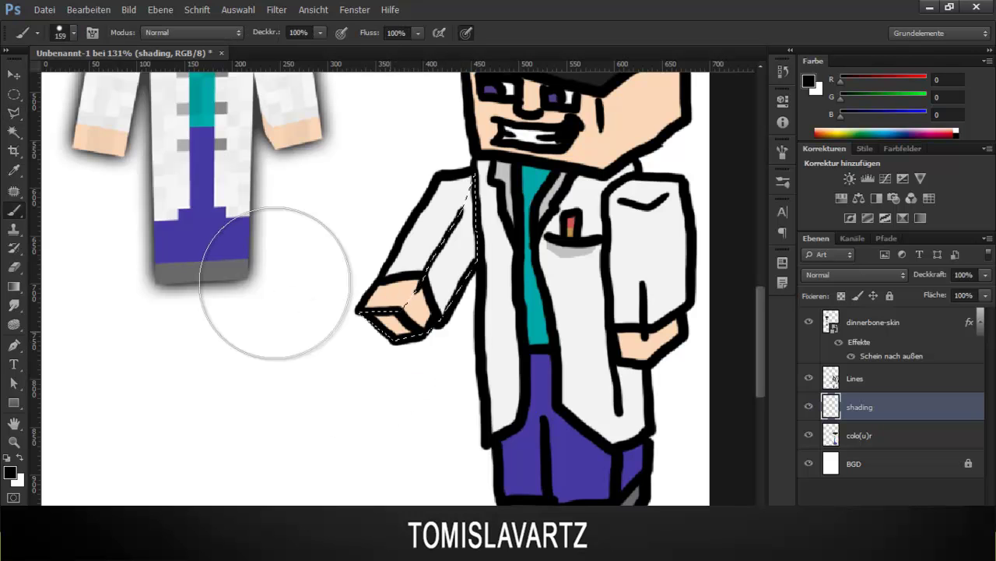
drag(405, 320, 459, 226)
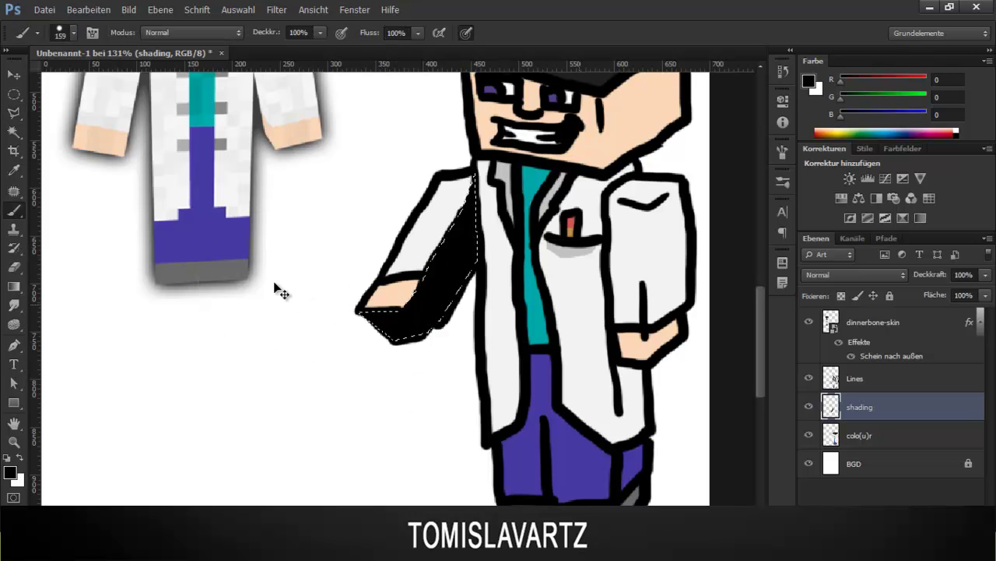
key(ctrl+d)
Set the shading layer's opacity to 30%.
text(10)
key(BackSpace)
key(BackSpace)
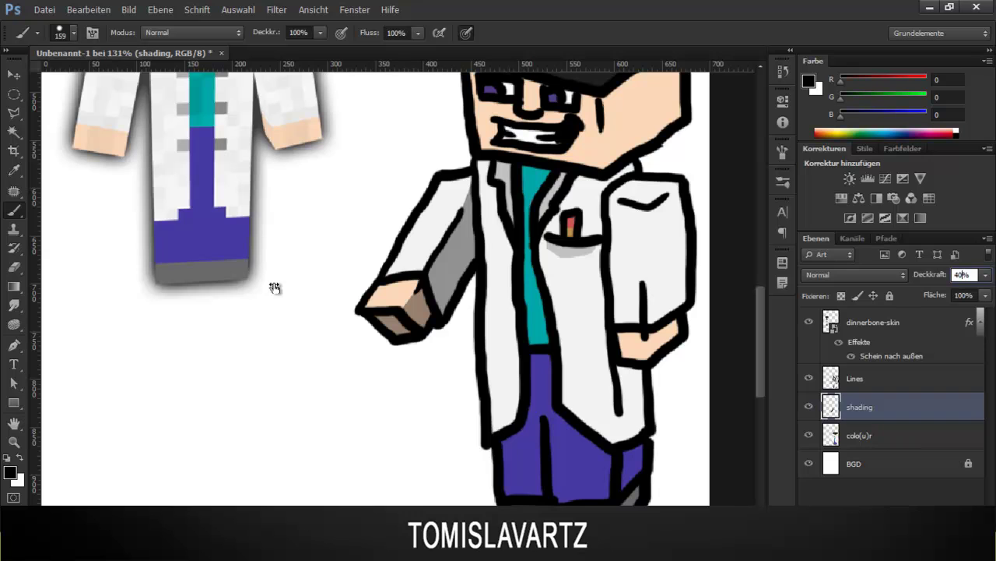
text(2)
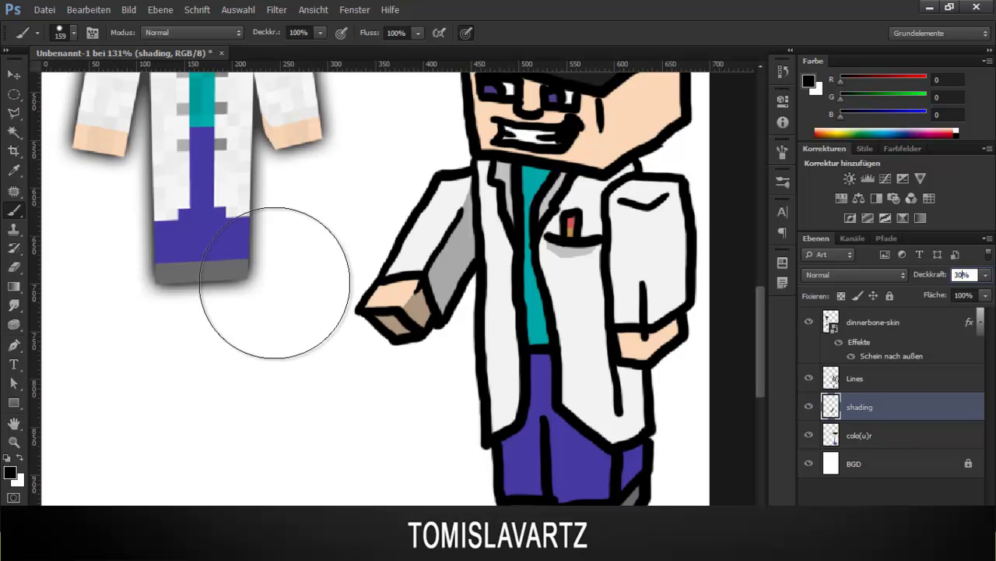
Lasso the right side faces of the cartoon's right arm, coat, trouser leg and shoe, paint them black on the shading layer and deselect.
key(l)
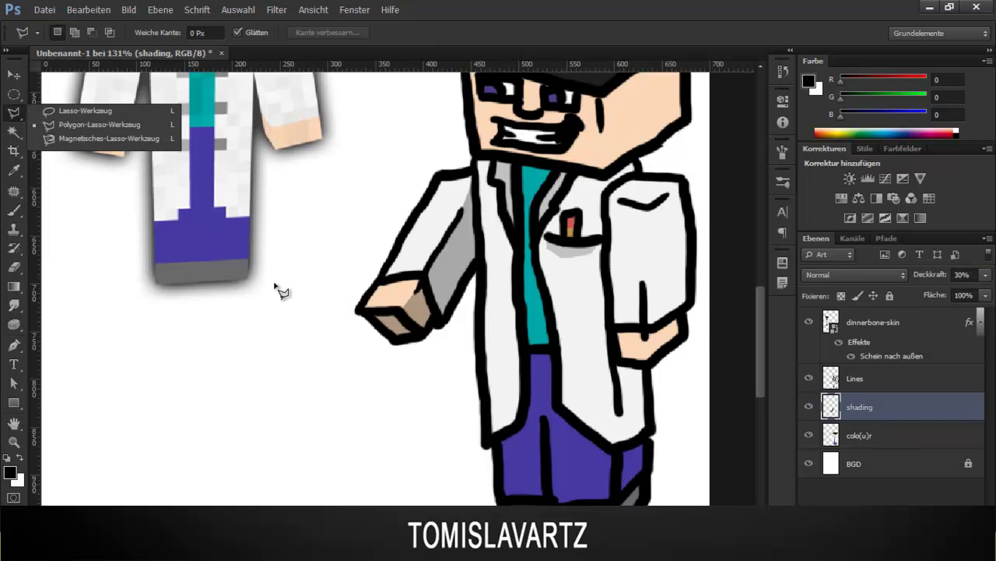
scroll(275, 284, up, 3)
scroll(275, 285, right, 5)
scroll(275, 285, down, 5)
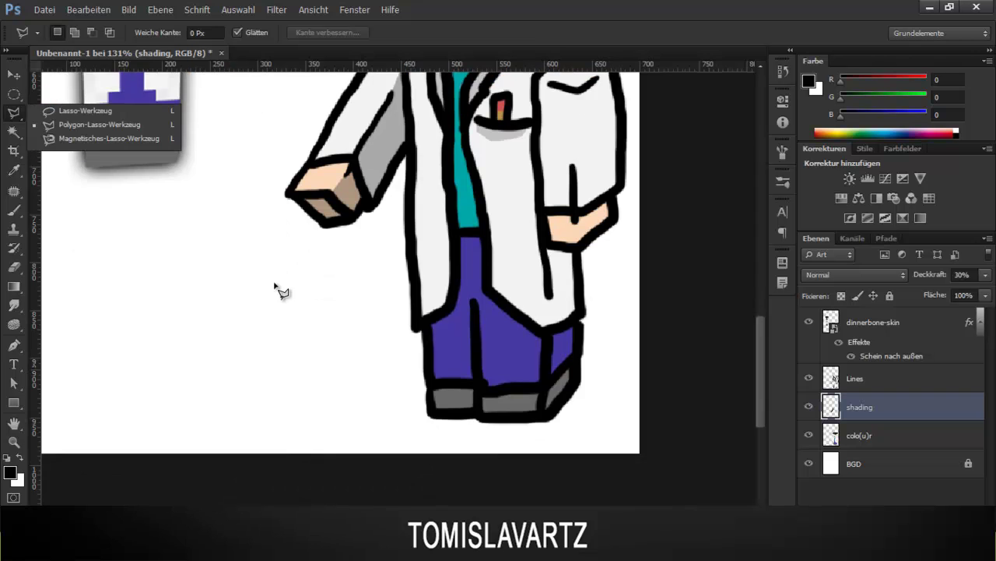
scroll(275, 285, up, 1)
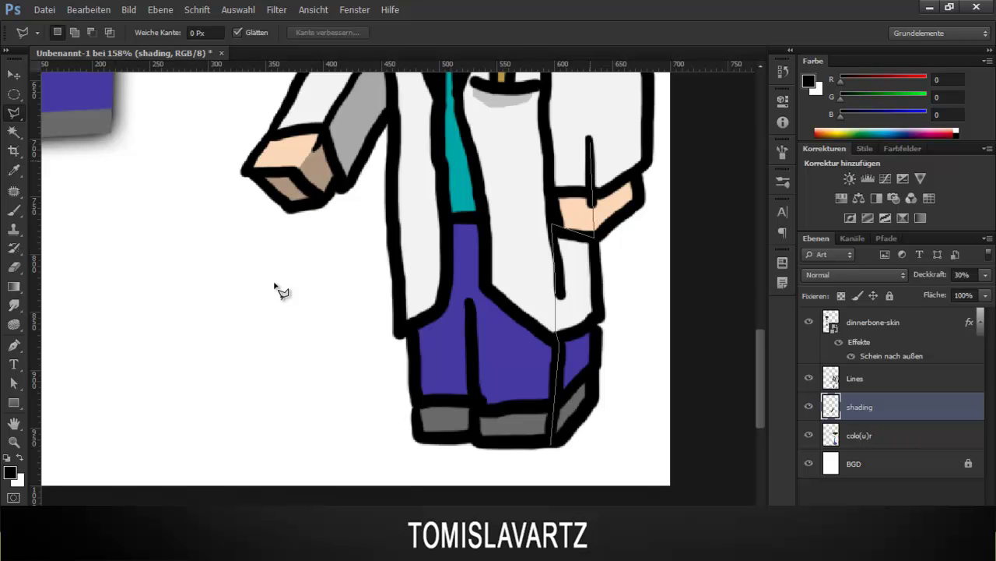
scroll(278, 290, up, 3)
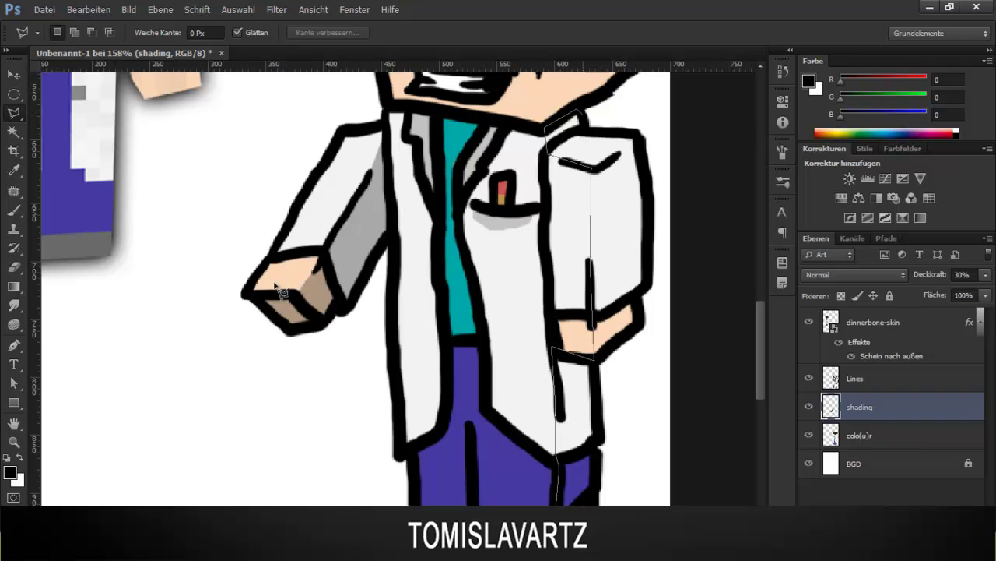
click(649, 213)
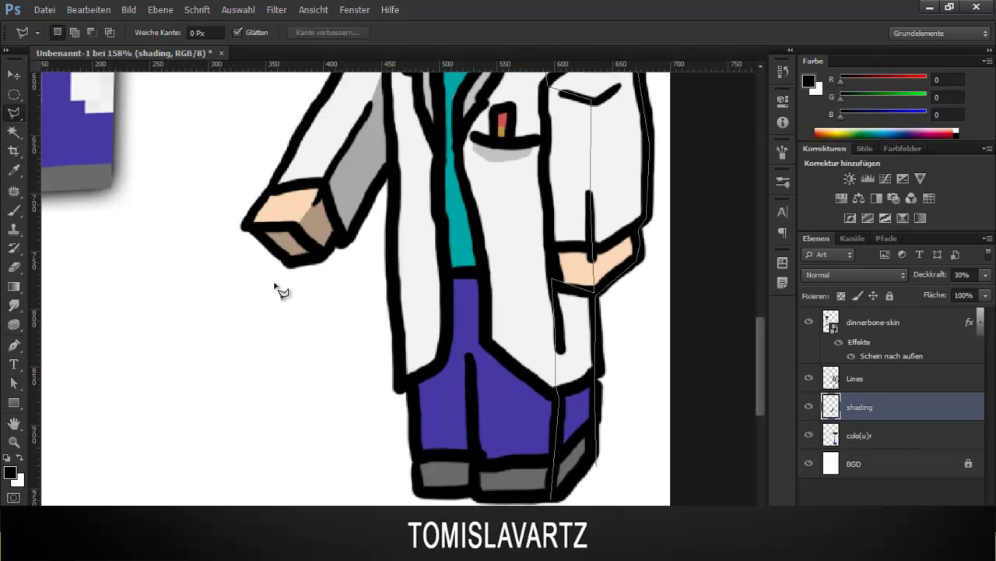
key(b)
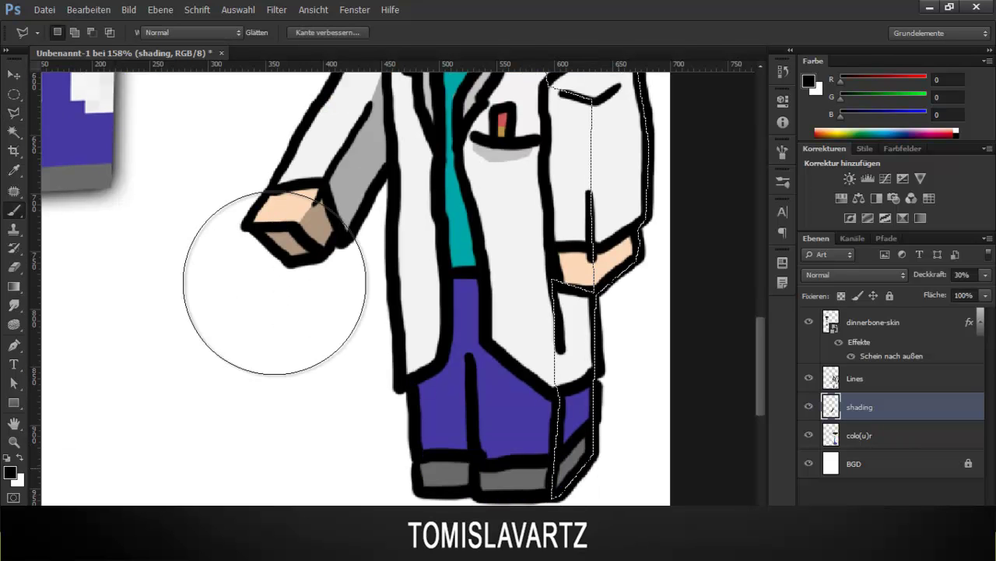
mouse_move(576, 420)
mouse_down()
mouse_move(600, 276)
mouse_move(599, 156)
mouse_up()
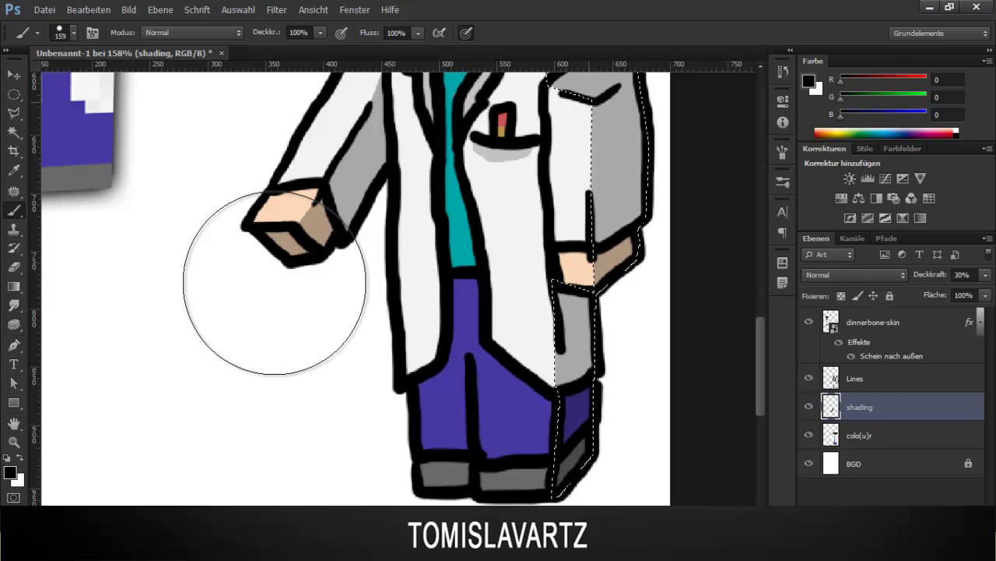
scroll(275, 283, up, 4)
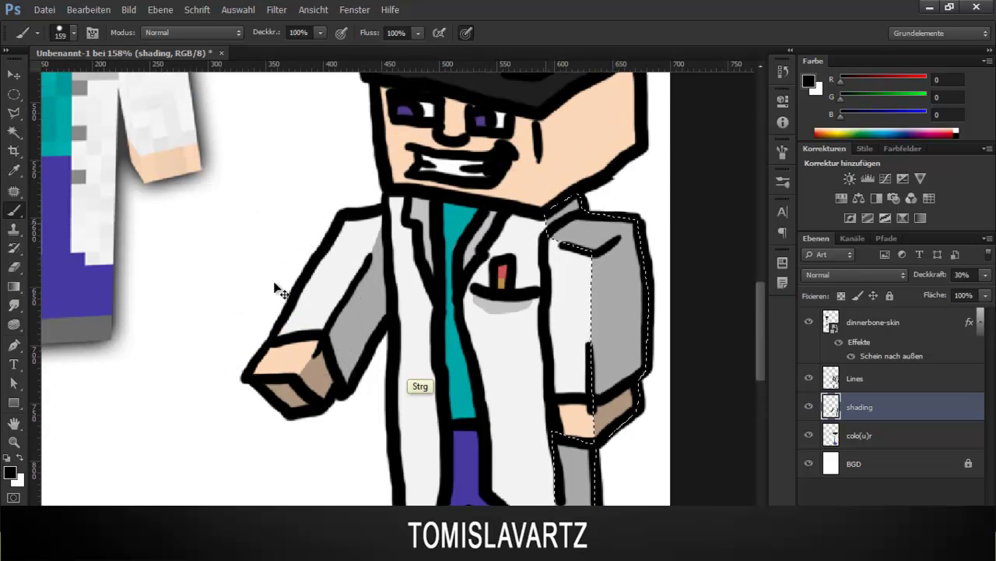
key(ctrl+alt+minus)
scroll(274, 287, down, 5)
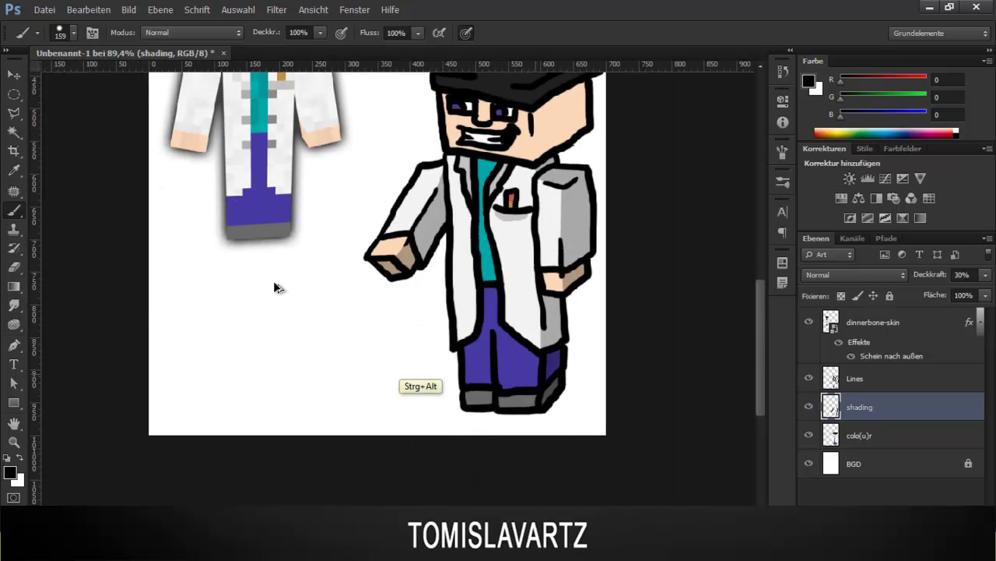
Lasso a shadow strip under the chin and along the left coat panel's inner edge, trim it at the hem, paint it black and deselect.
key(l)
scroll(274, 287, up, 6)
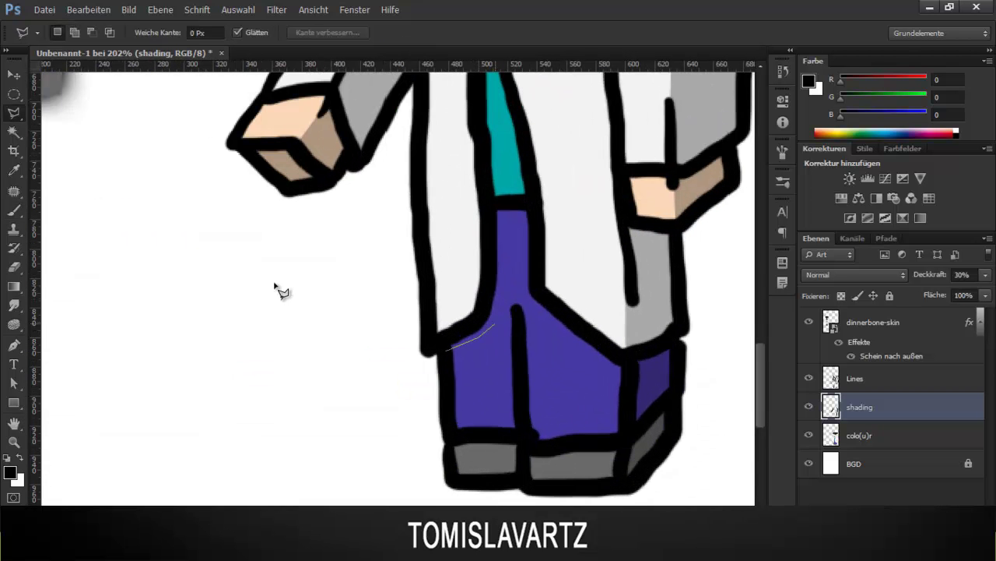
scroll(274, 287, up, 5)
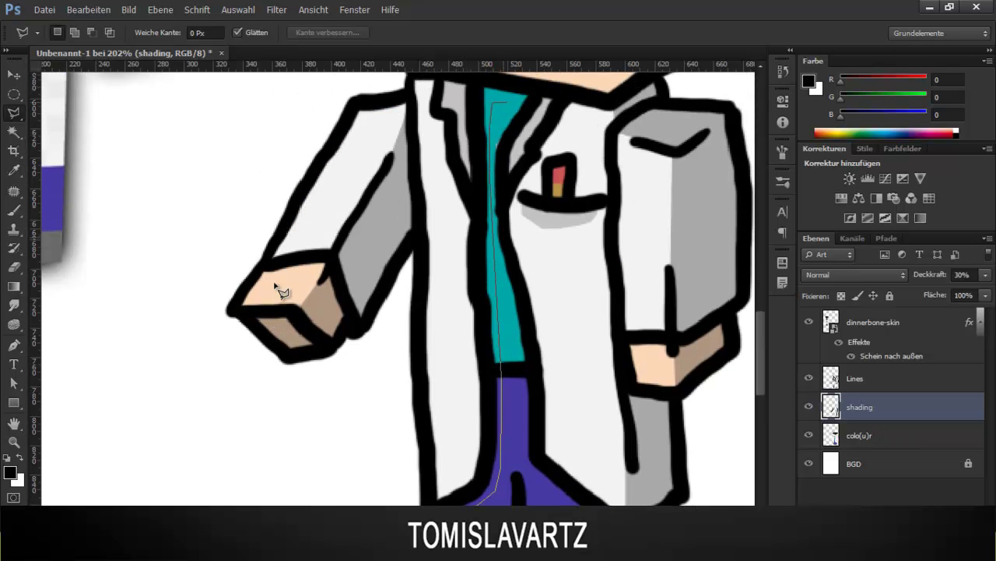
scroll(281, 292, up, 1)
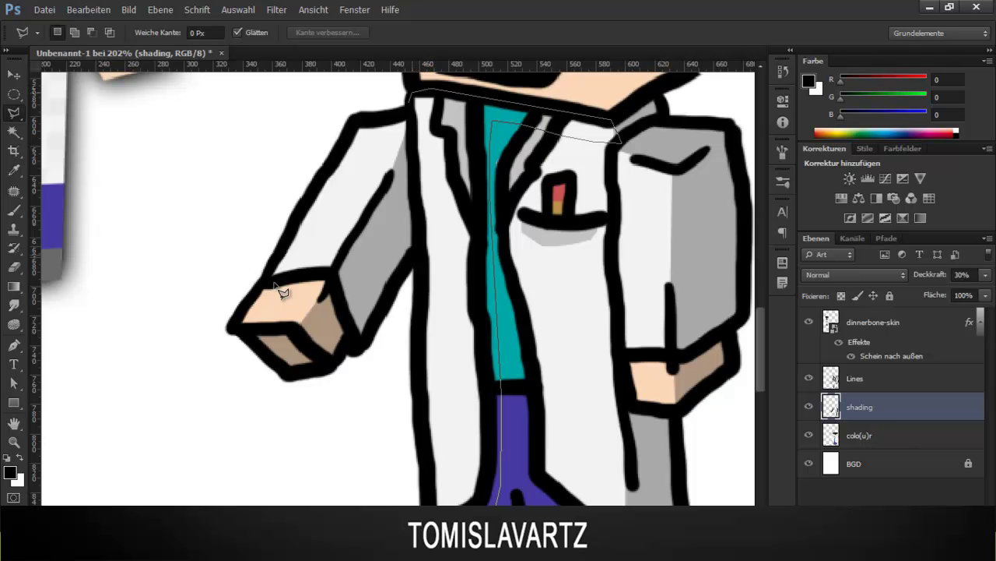
scroll(282, 292, up, 2)
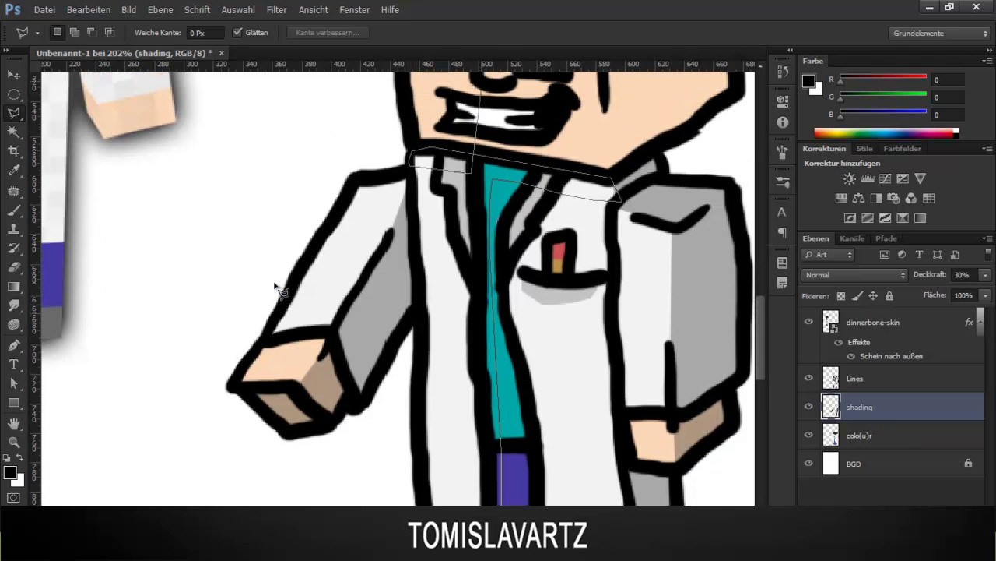
scroll(281, 292, up, 2)
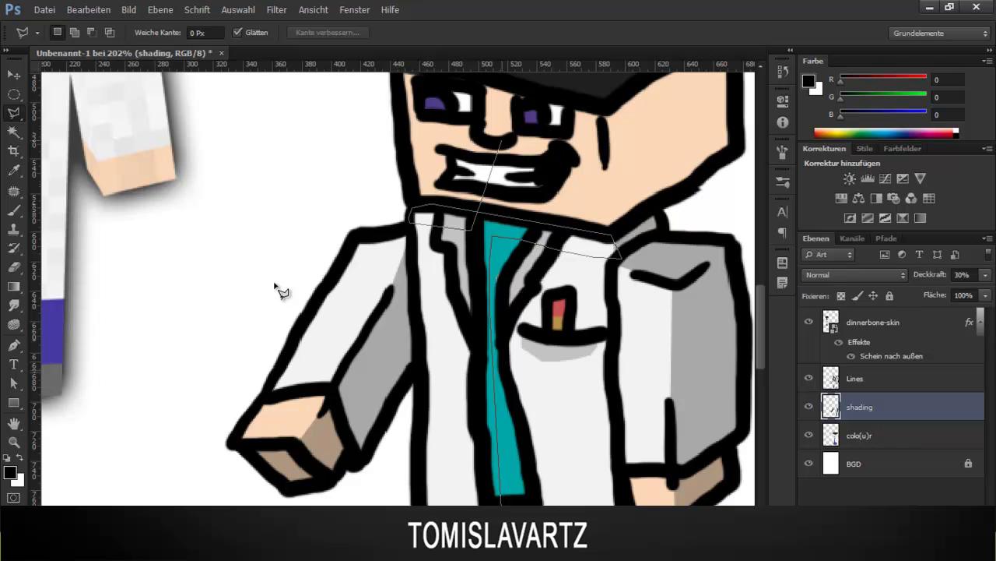
scroll(281, 292, down, 3)
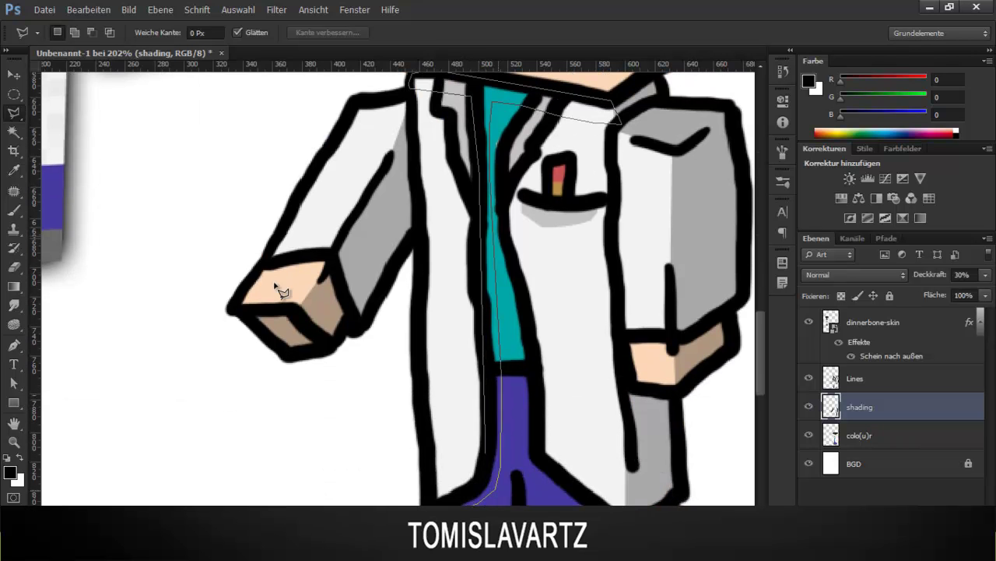
key(Return)
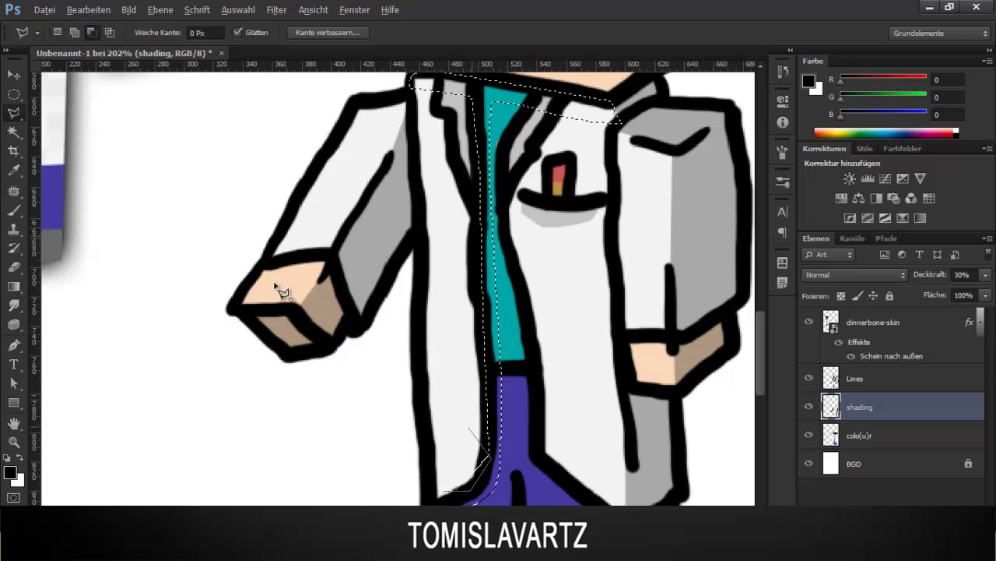
scroll(276, 285, down, 3)
key(b)
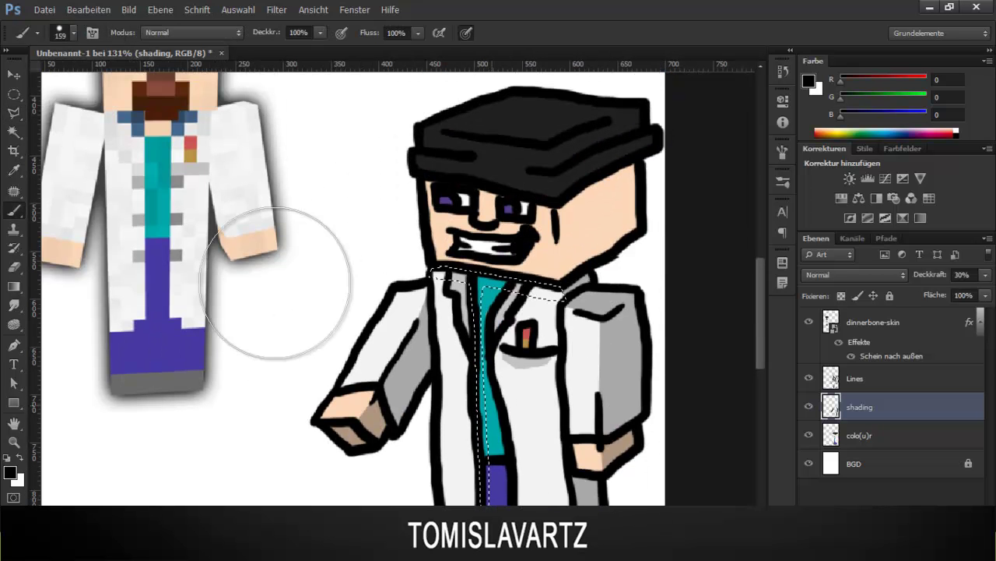
scroll(275, 285, down, 3)
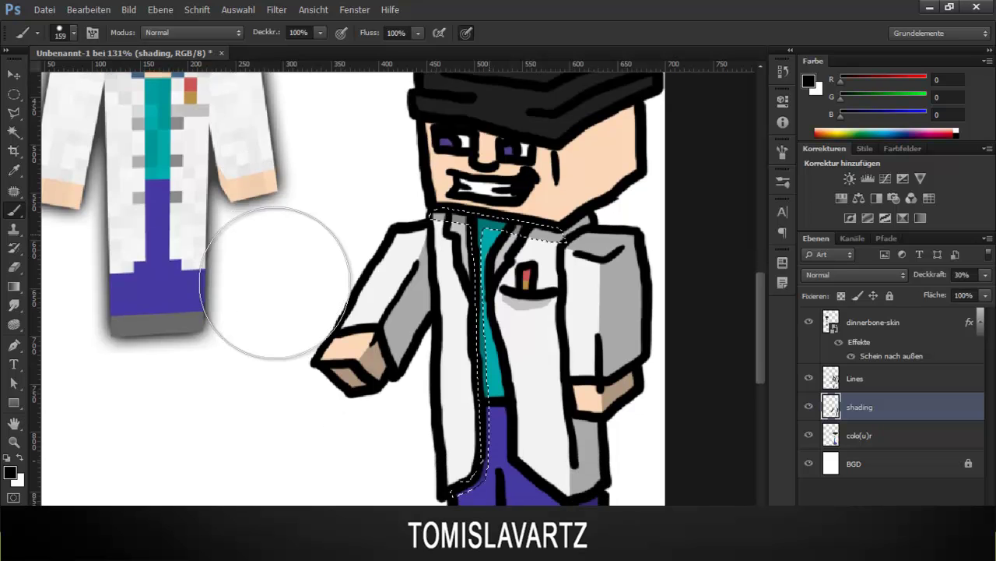
scroll(276, 285, down, 3)
key(ctrl+d)
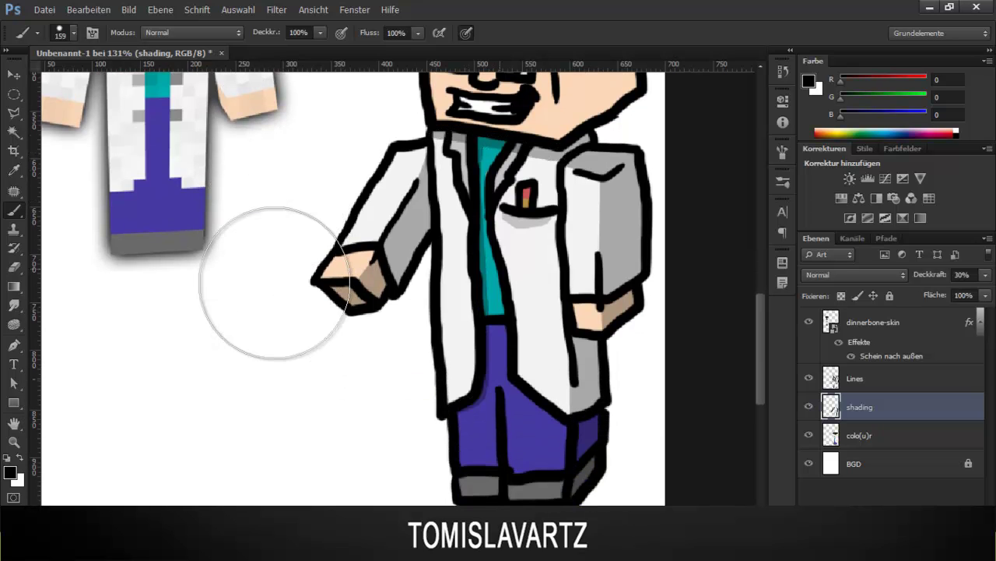
Lasso a thin shadow strip at the top of the trousers below the teal shirt, paint it black on the shading layer and deselect.
scroll(276, 284, up, 3)
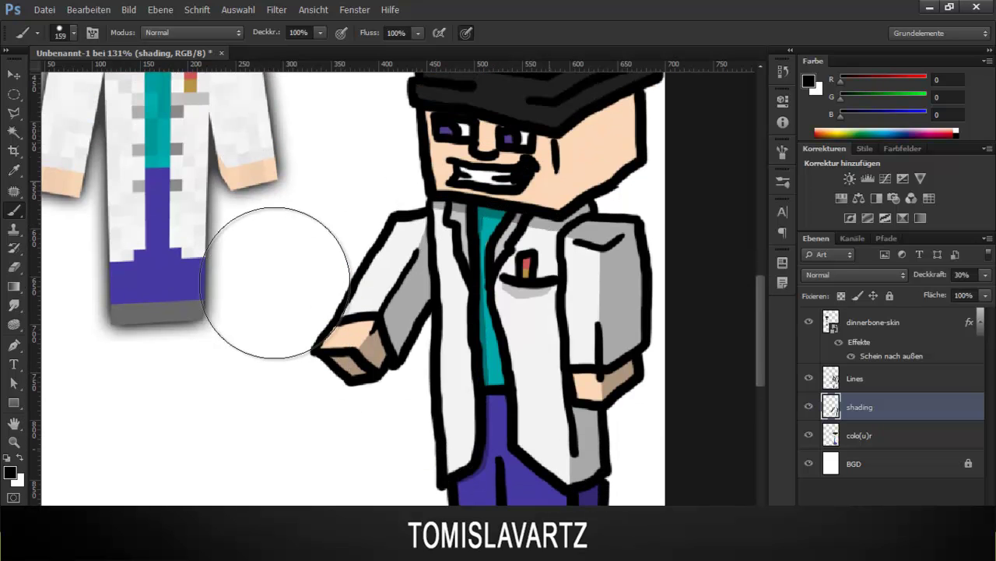
scroll(276, 282, down, 5)
key(l)
alt+scroll(275, 286, up, 3)
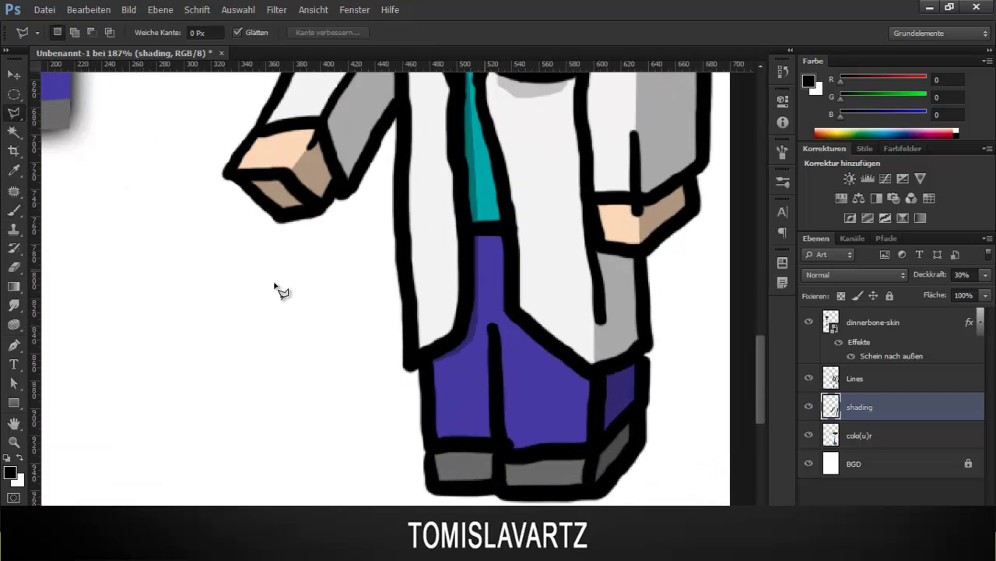
click(468, 241)
key(Return)
key(b)
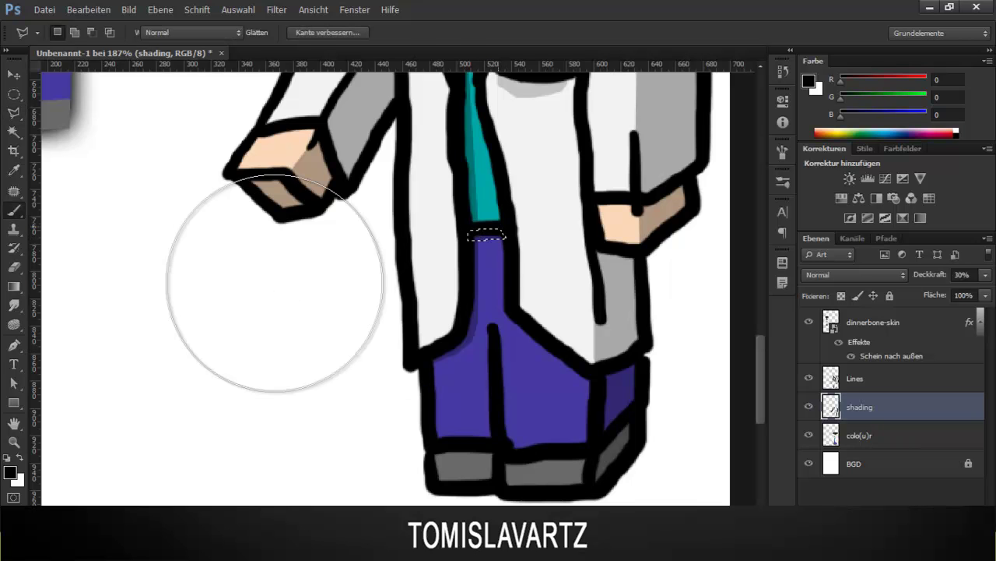
scroll(274, 282, down, 3)
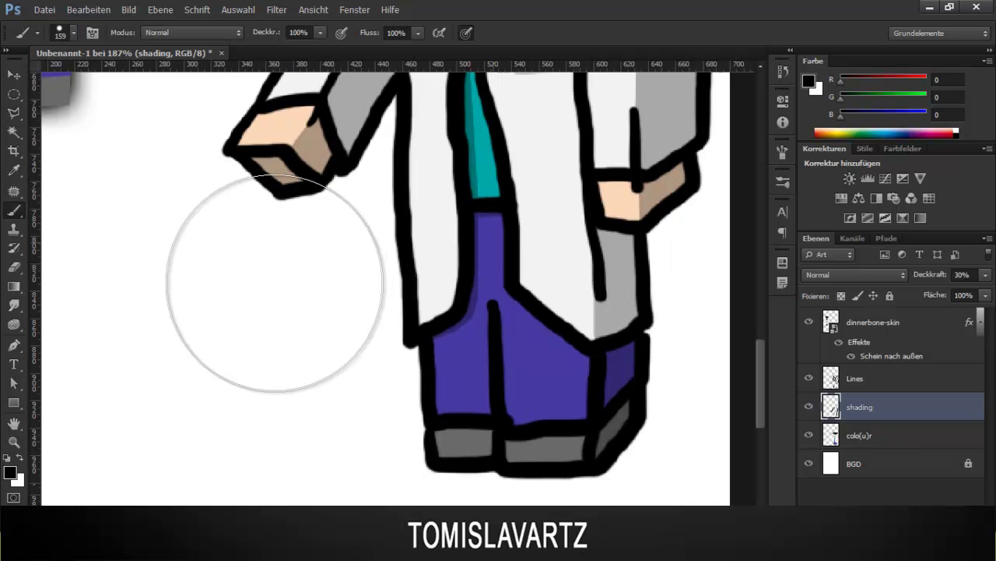
Lasso a shadow strip on the trousers along the diagonal hem of the right coat panel, fill it black and deselect.
key(l)
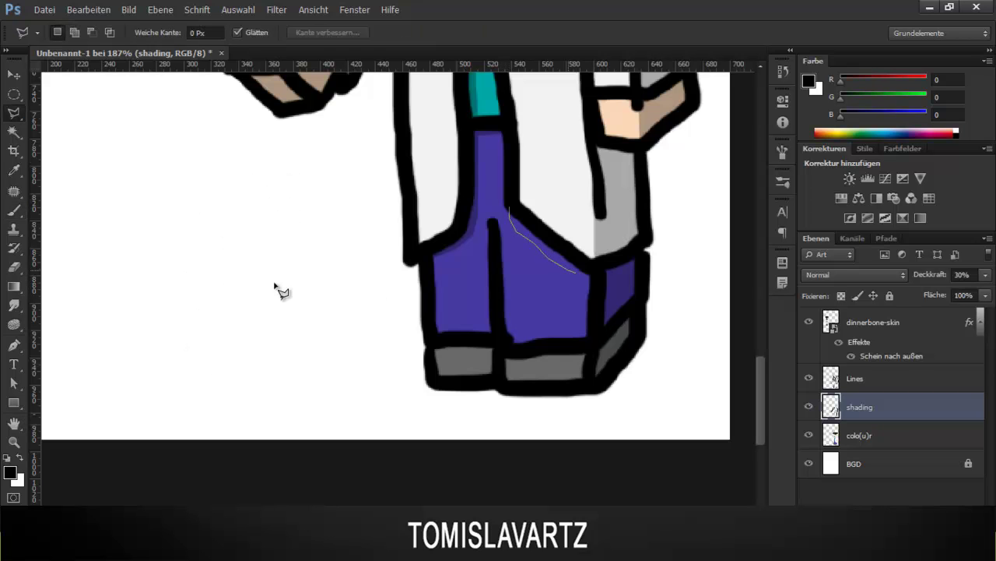
key(Return)
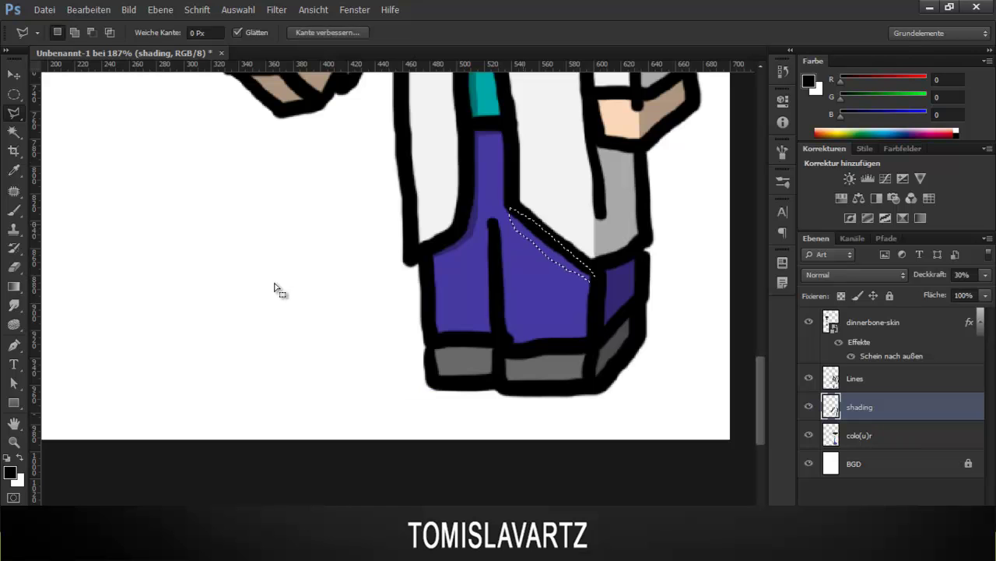
key(b)
key(alt+BackSpace)
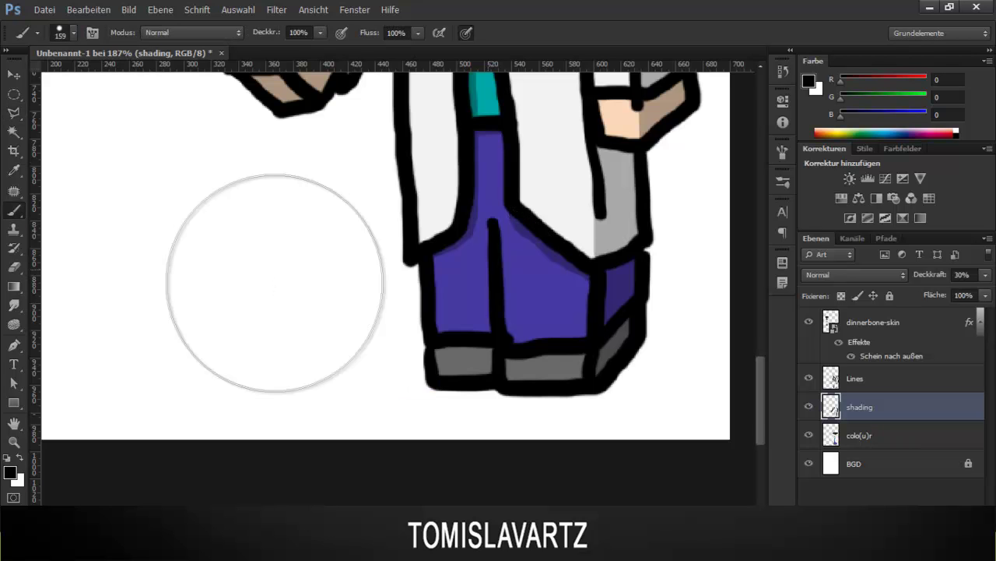
Lasso a shadow strip along the upper edge of both shoes, extend it to the outer edge, paint it black and deselect.
scroll(274, 283, down, 2)
key(l)
click(501, 290)
click(491, 269)
click(438, 273)
click(436, 285)
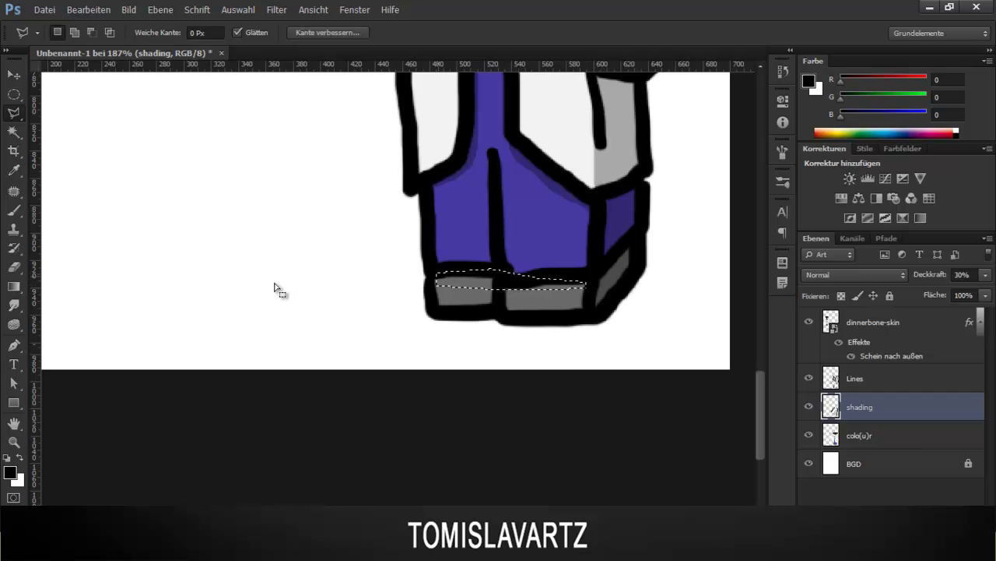
shift+click(442, 282)
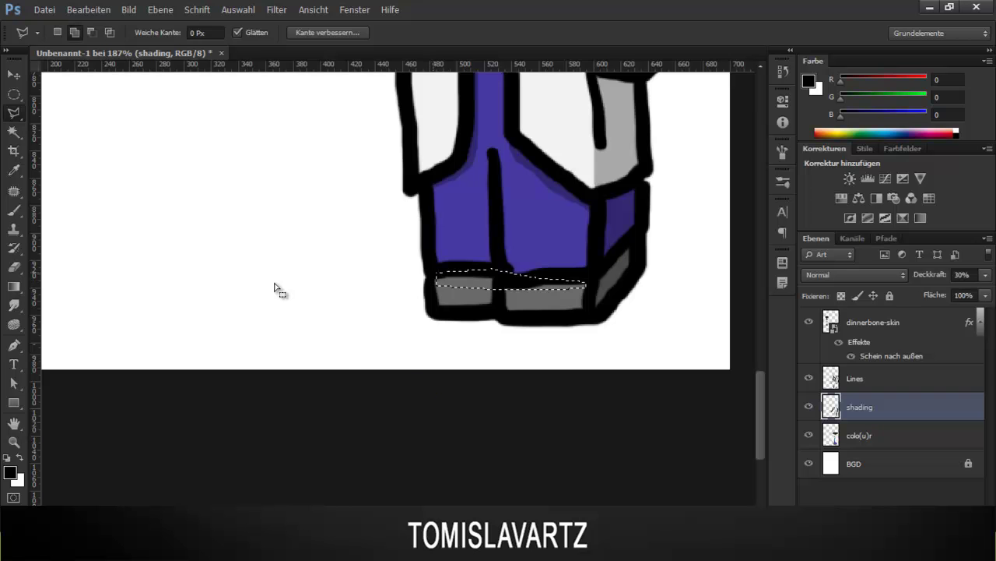
key(b)
key(ctrl)
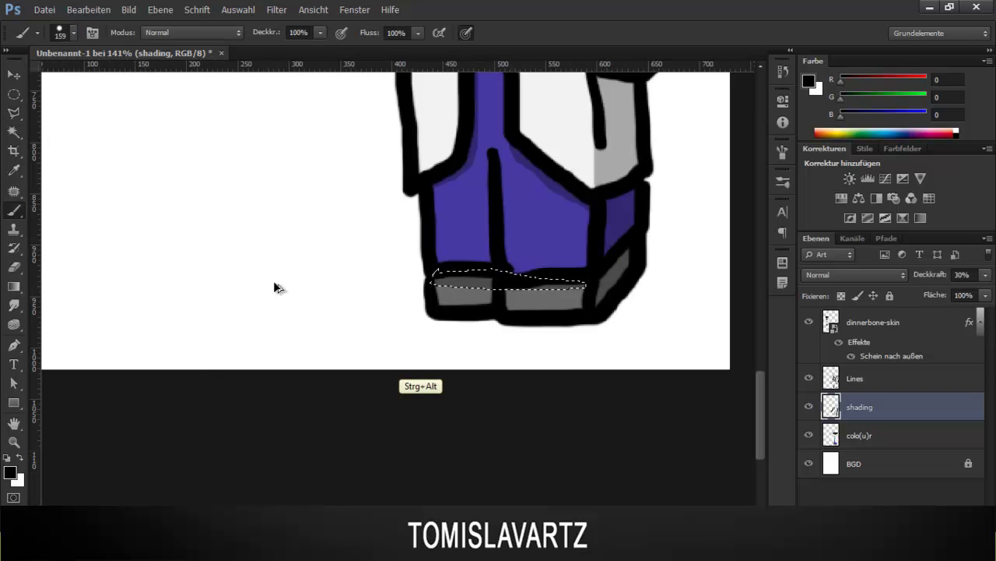
Lasso the shadow-side face of the cartoon's head below the hat, paint it black on the shading layer and deselect.
scroll(274, 284, down, 8)
scroll(274, 284, up, 4)
scroll(274, 284, right, 3)
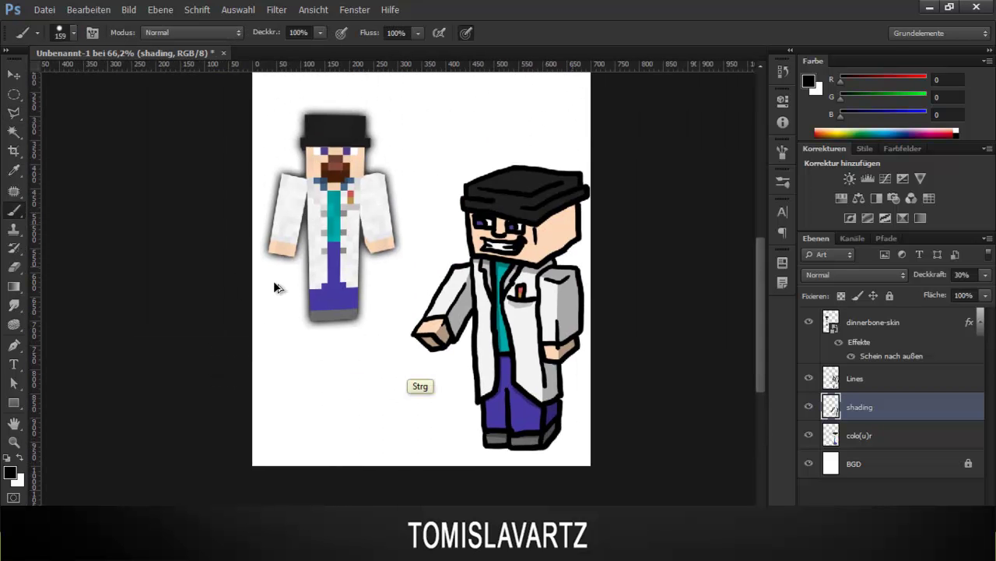
scroll(274, 285, up, 5)
scroll(274, 285, up, 3)
key(l)
key(l)
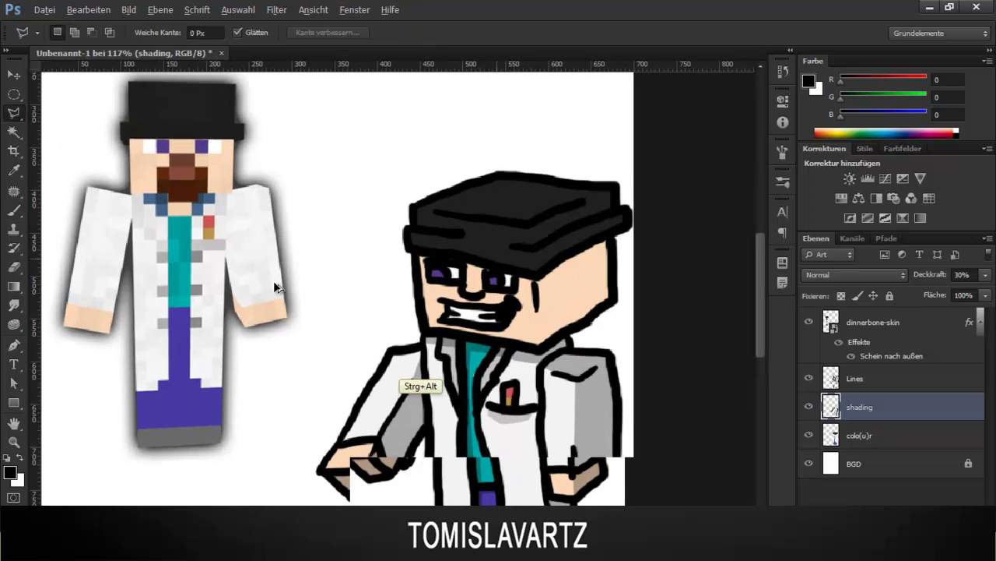
scroll(275, 292, up, 3)
click(536, 387)
click(664, 308)
click(670, 293)
click(665, 178)
ctrl+click(550, 245)
key(b)
click(599, 284)
key(ctrl+d)
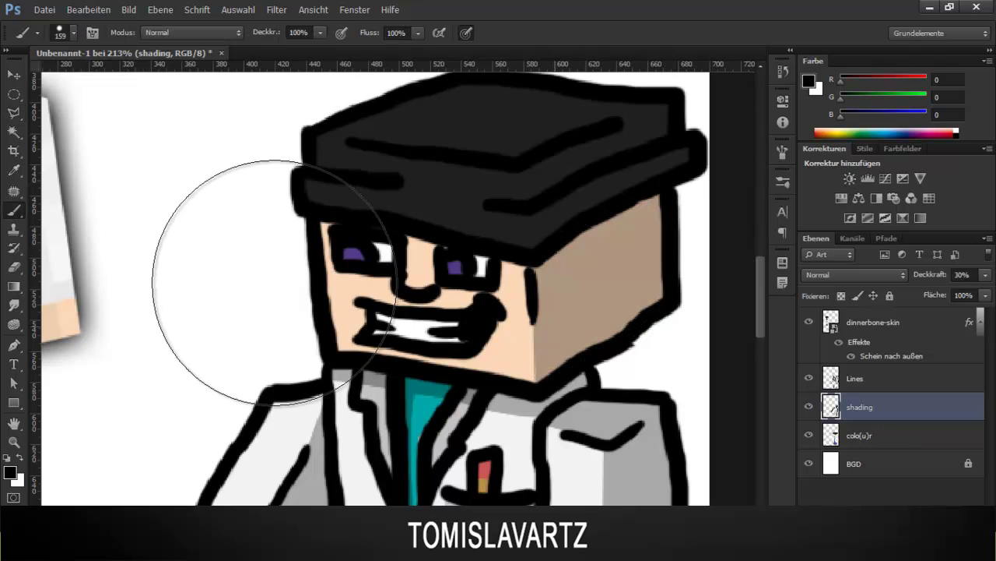
Lasso the hat's right side and brim plus a wedge along its front, paint the area black on the shading layer and deselect.
scroll(274, 284, up, 3)
key(l)
click(537, 328)
click(697, 236)
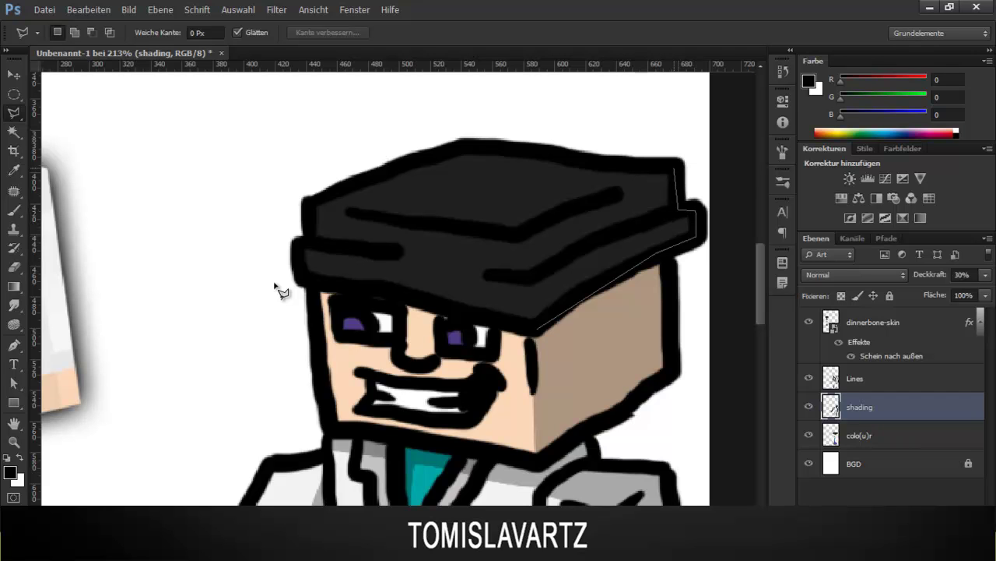
click(673, 166)
click(526, 265)
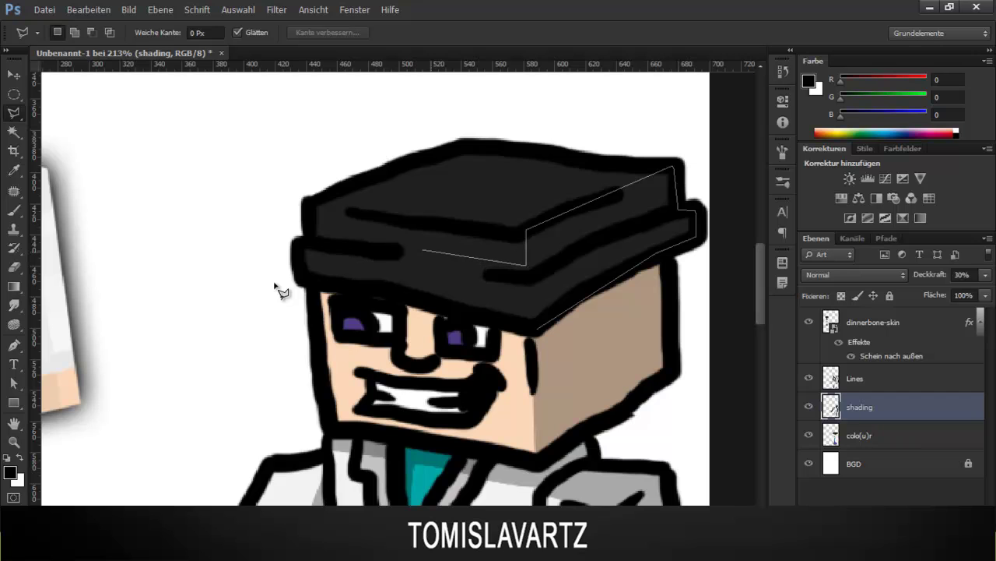
click(404, 248)
key(Return)
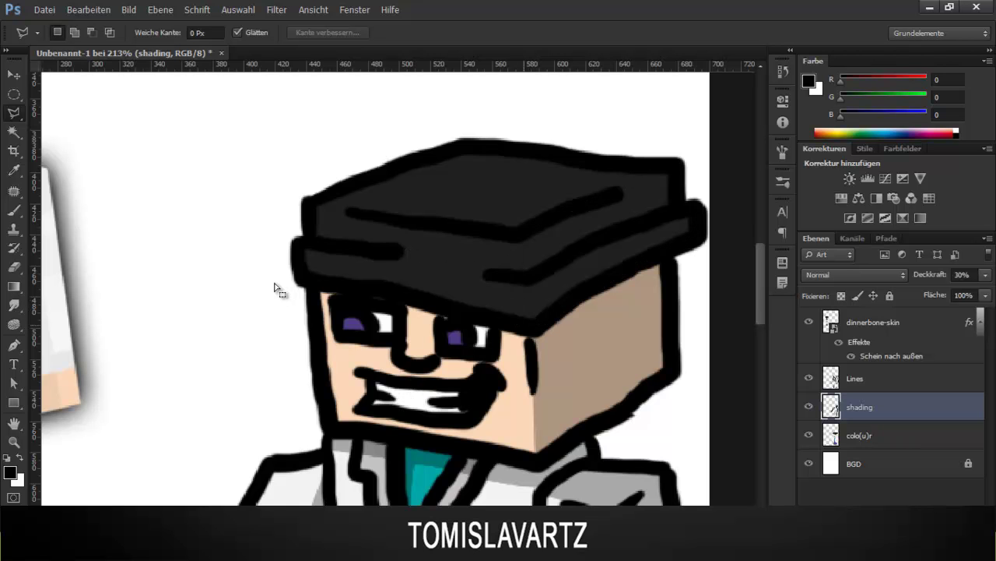
scroll(274, 284, up, 8)
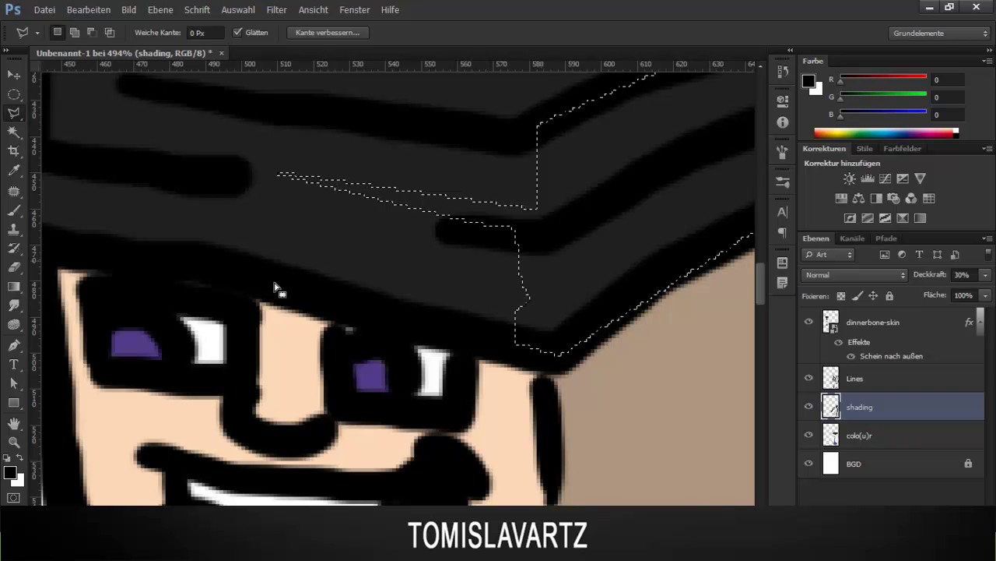
key(b)
scroll(277, 287, down, 5)
scroll(276, 288, down, 3)
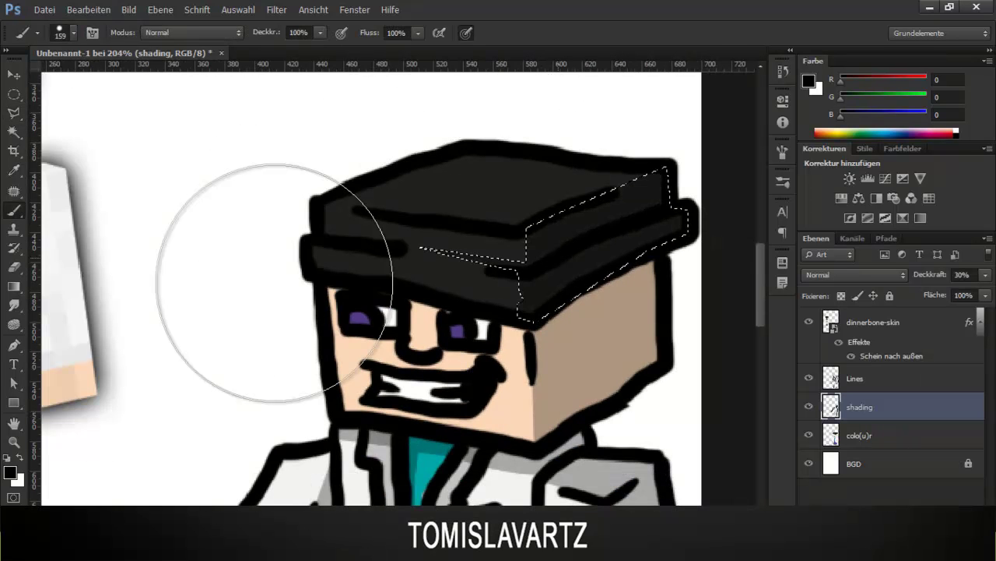
key(ctrl+d)
Lasso a narrow shadow strip across the face directly under the hat brim, fill it black on the shading layer and deselect.
scroll(276, 288, up, 1)
scroll(277, 288, up, 1)
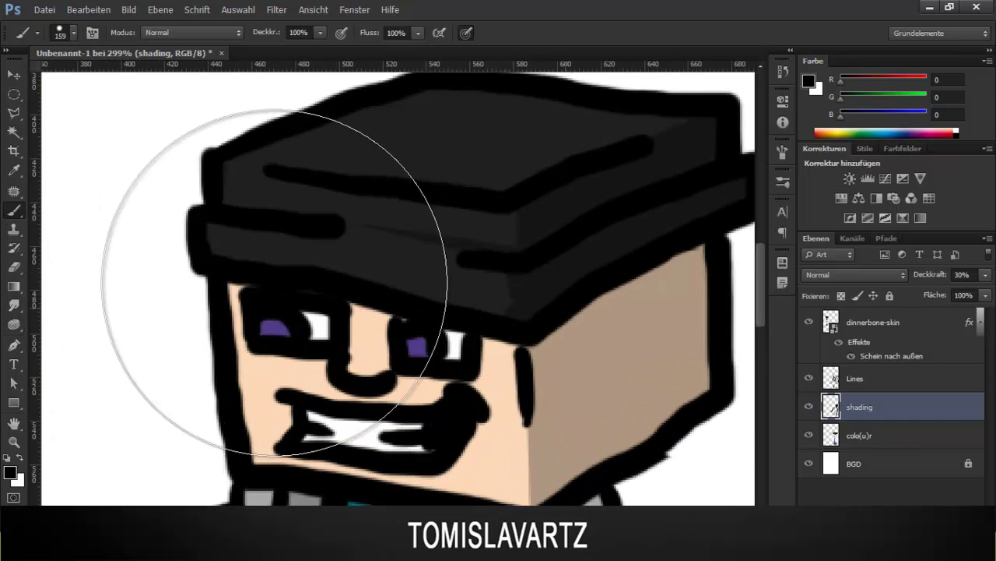
key(l)
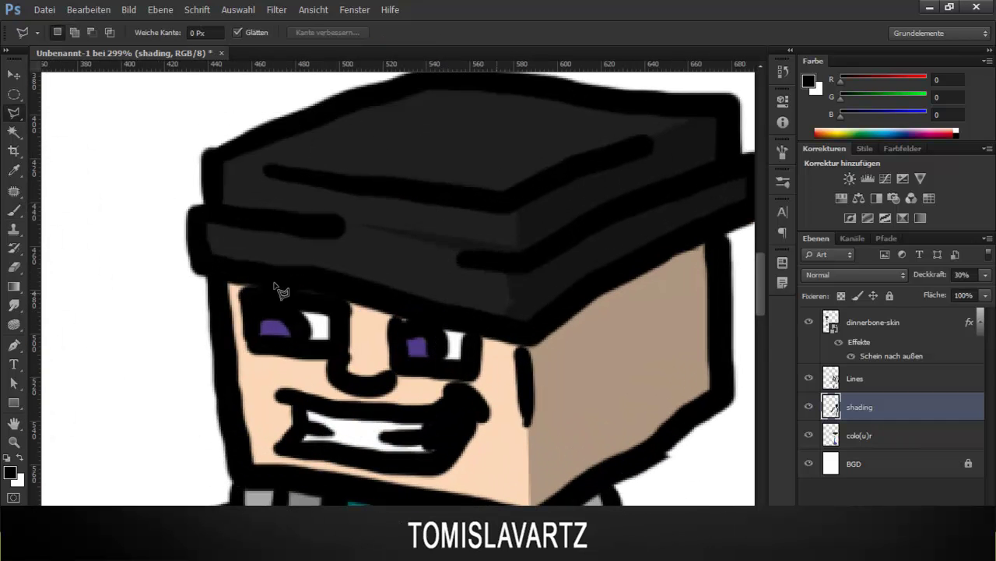
scroll(277, 287, down, 2)
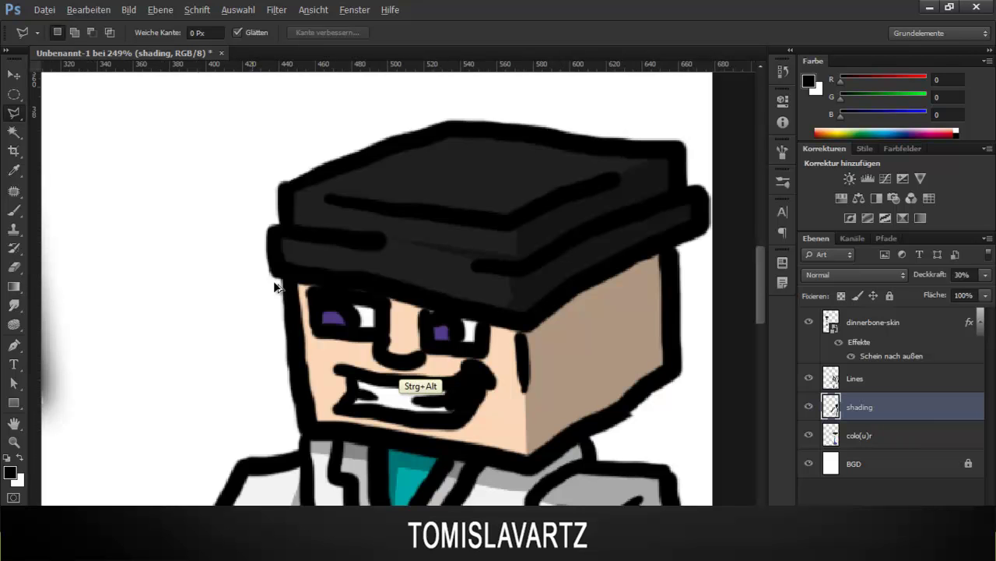
scroll(277, 288, up, 3)
click(390, 262)
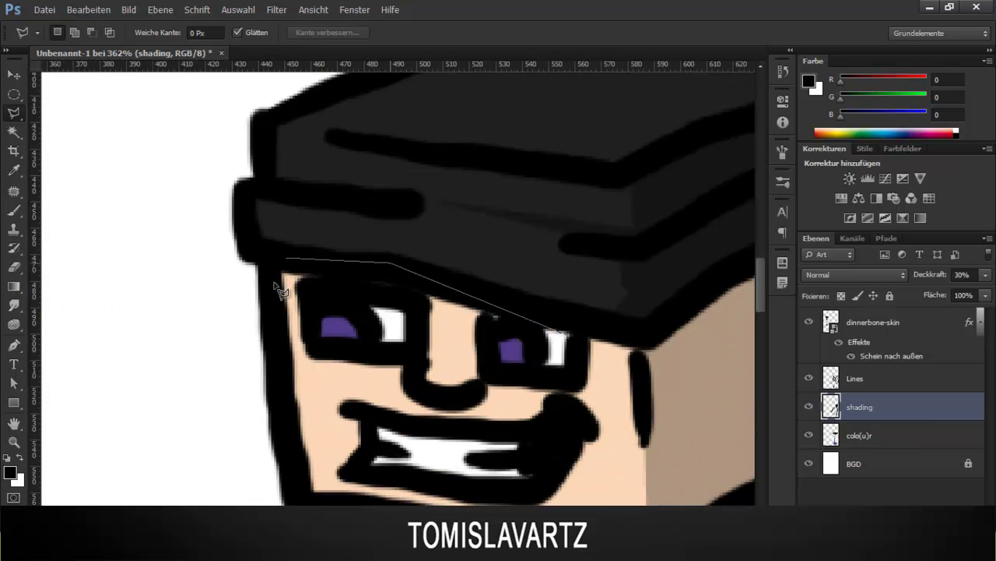
click(642, 340)
click(642, 361)
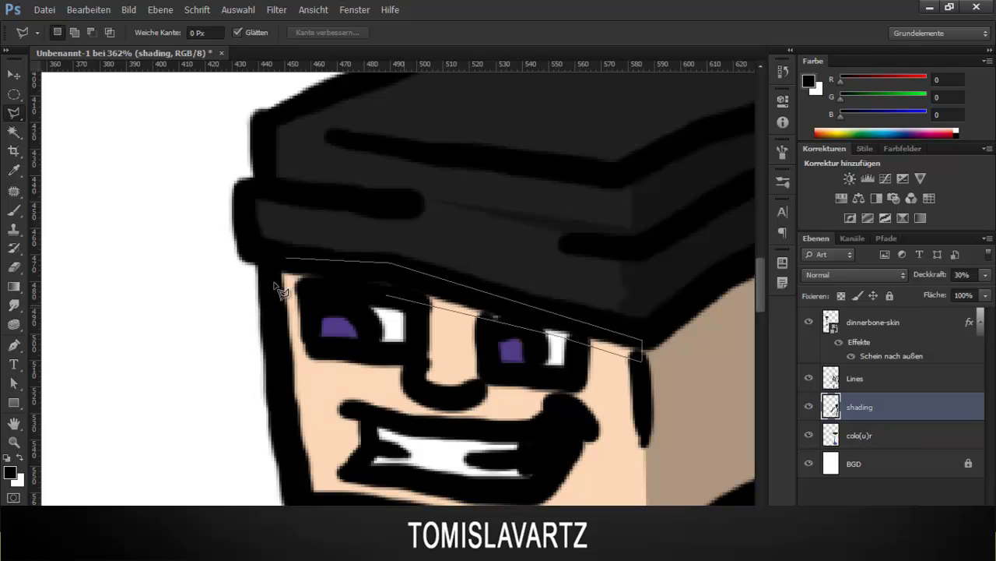
double_click(274, 284)
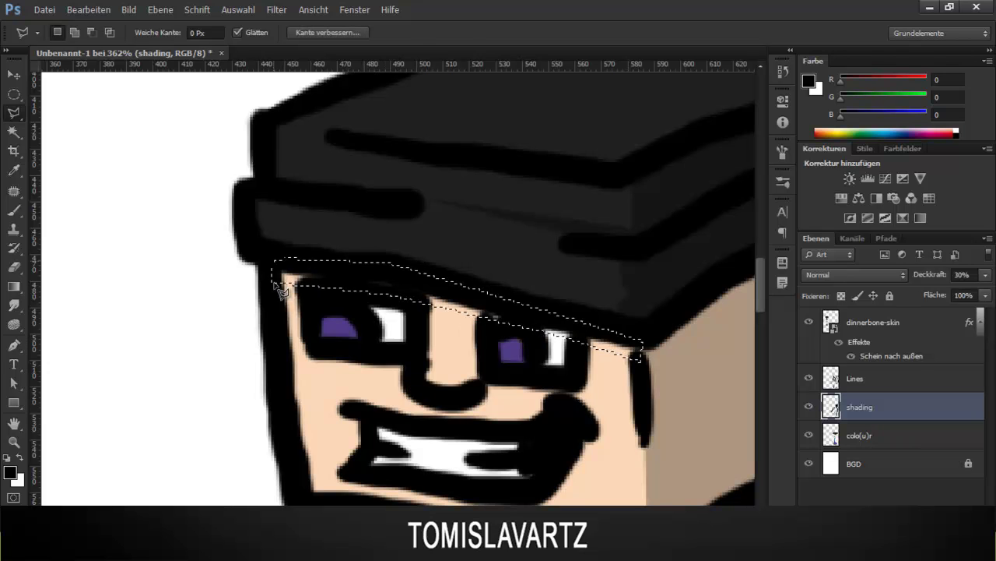
key(b)
key(alt+BackSpace)
key(ctrl+0)
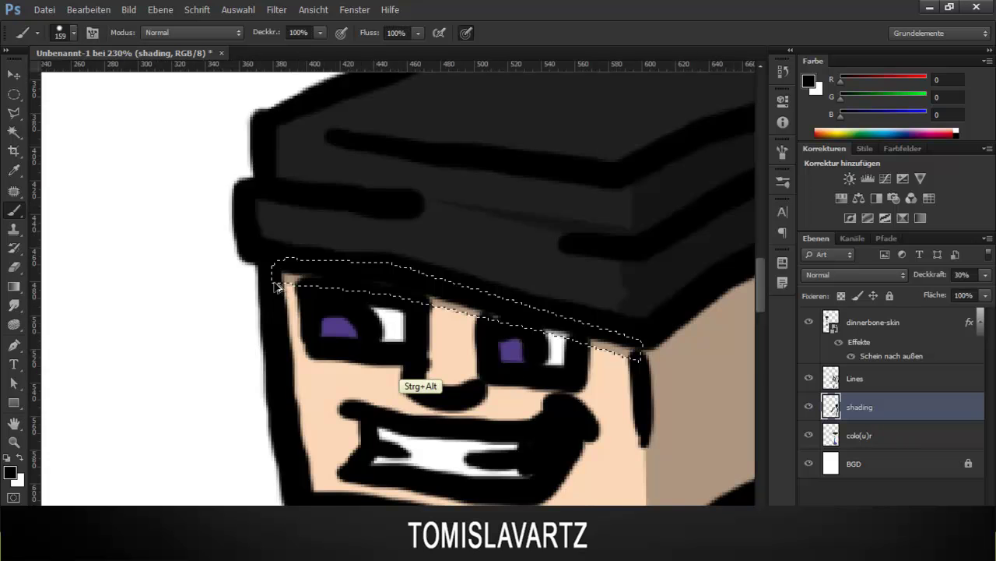
scroll(274, 284, down, 2)
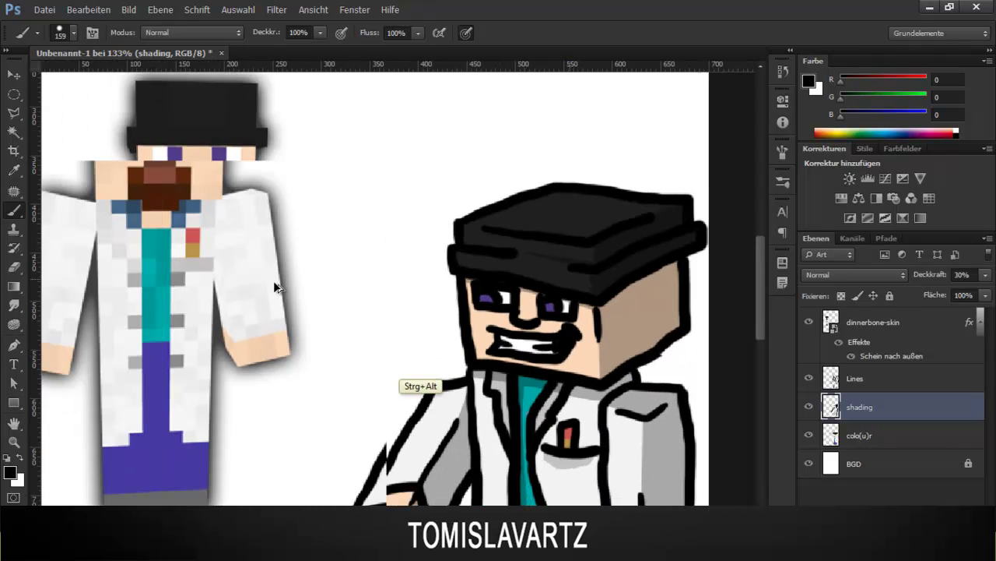
Lasso the top face of the cartoon's hat, paint it black on the shading layer and deselect.
scroll(274, 285, up, 3)
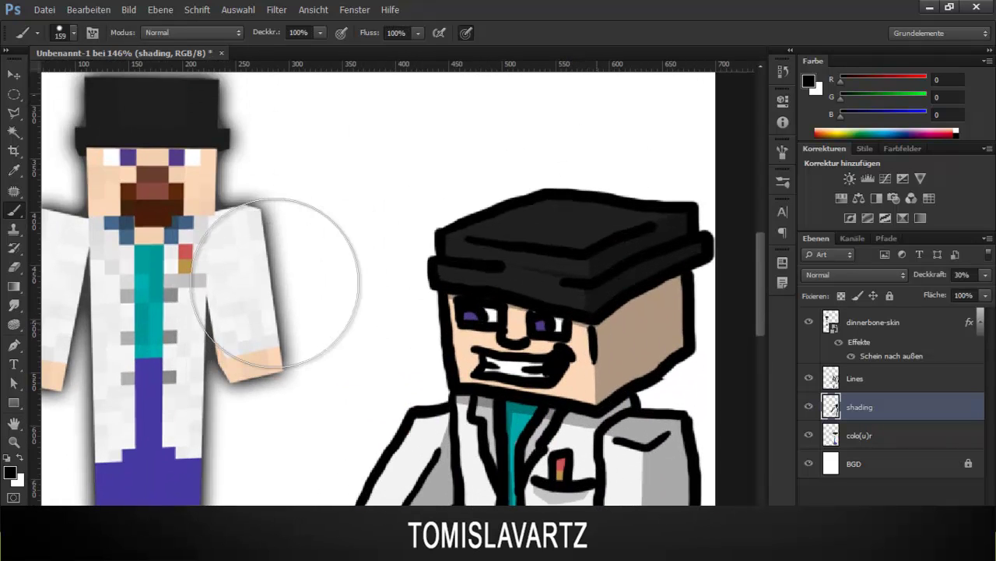
key(l)
scroll(274, 284, up, 3)
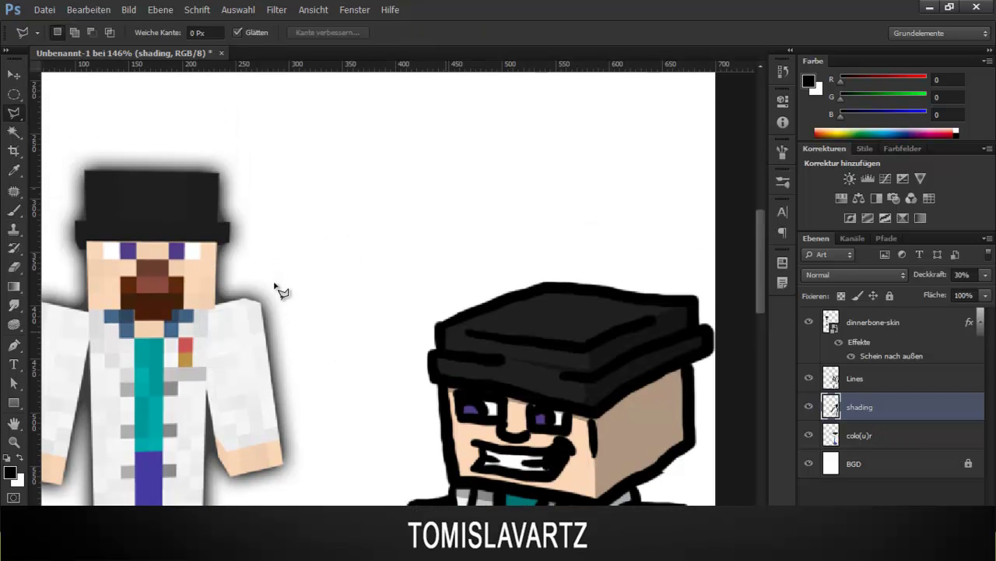
click(526, 292)
click(562, 288)
click(689, 304)
click(584, 351)
click(444, 328)
key(b)
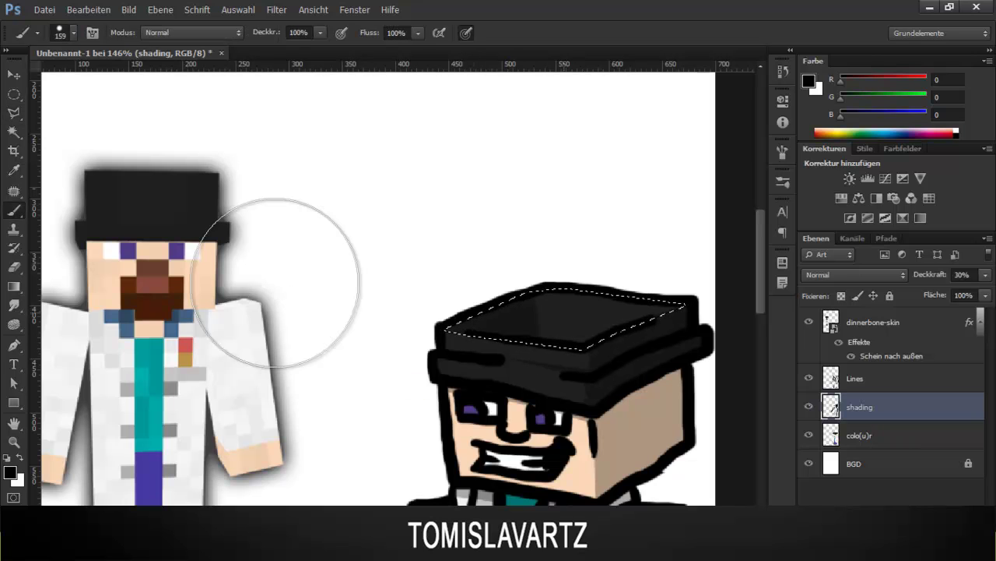
key(ctrl)
key(ctrl+d)
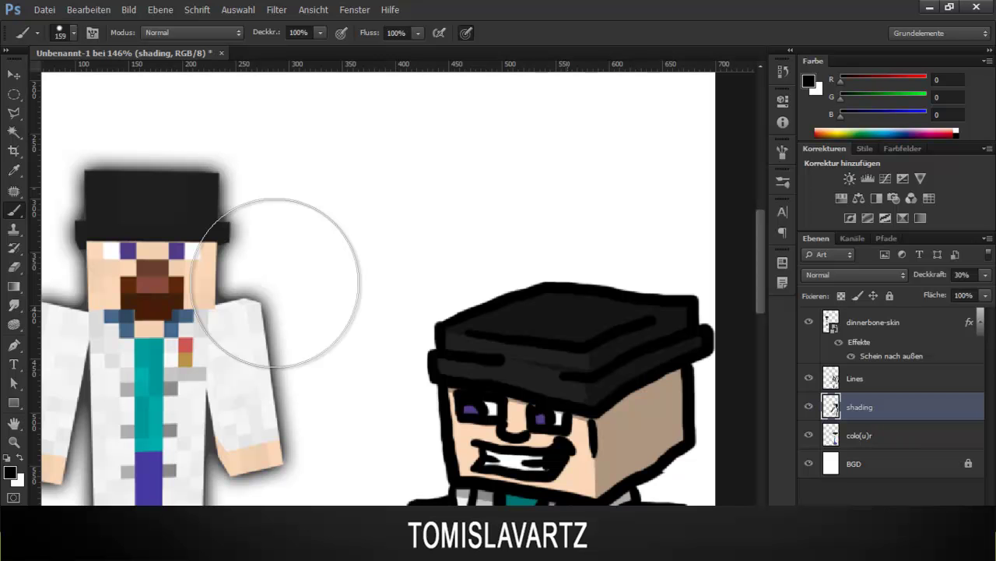
scroll(276, 282, down, 4)
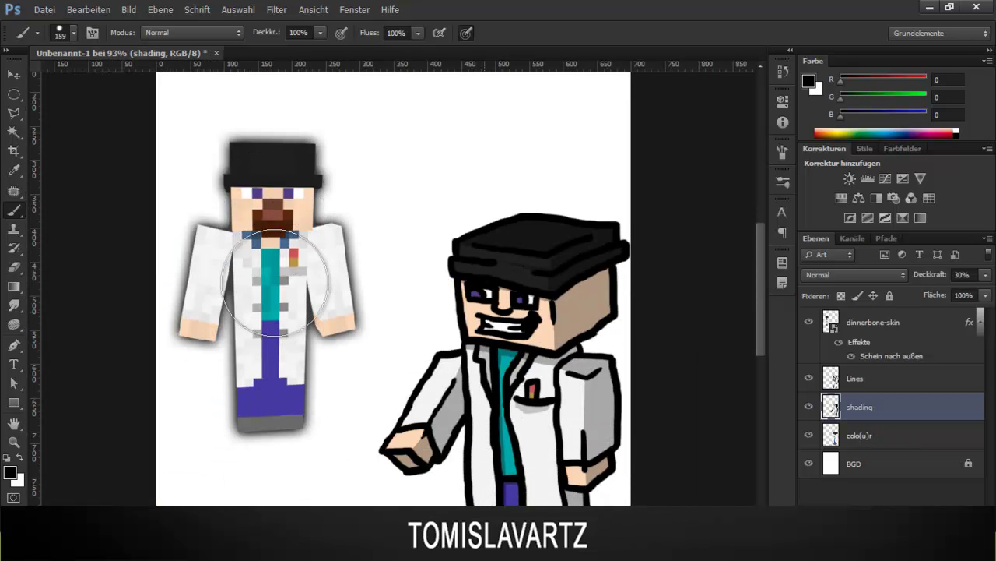
scroll(276, 281, down, 3)
scroll(275, 282, down, 2)
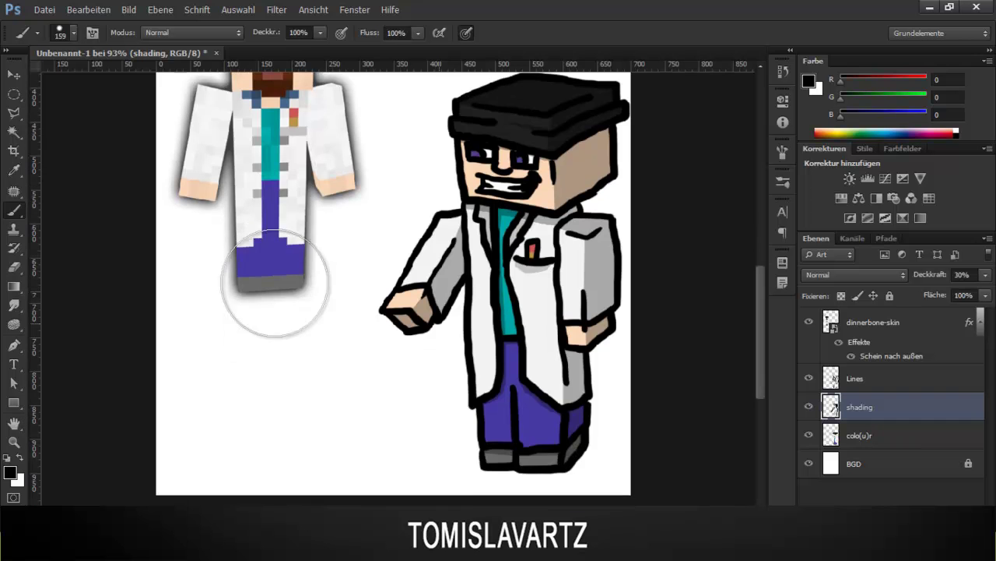
scroll(274, 281, up, 4)
scroll(275, 281, up, 5)
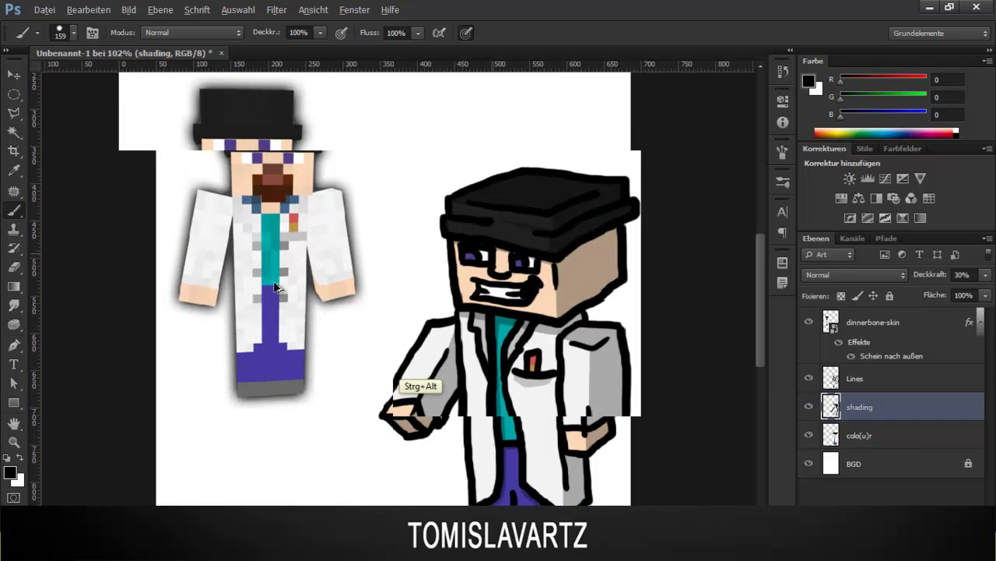
key(l)
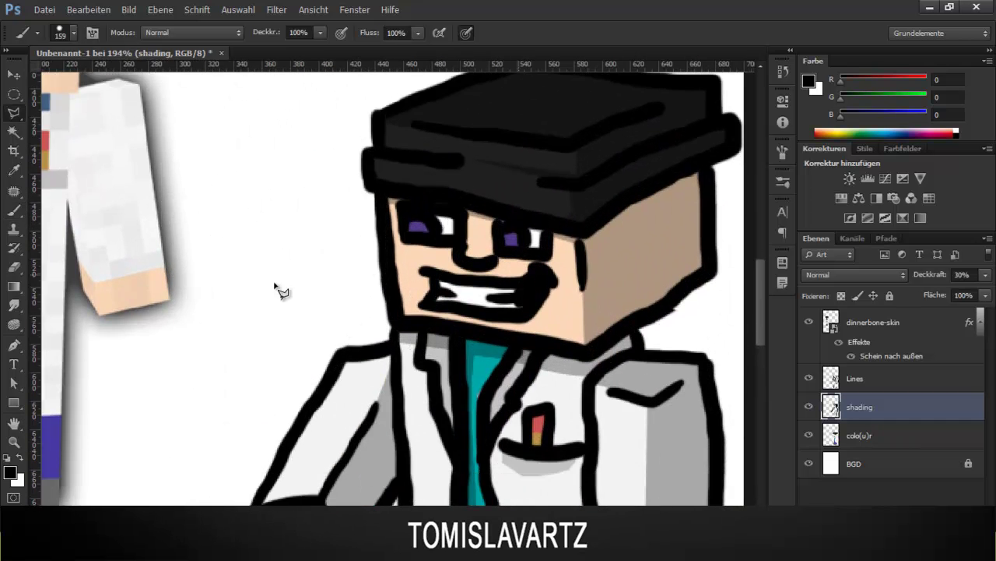
scroll(276, 287, down, 3)
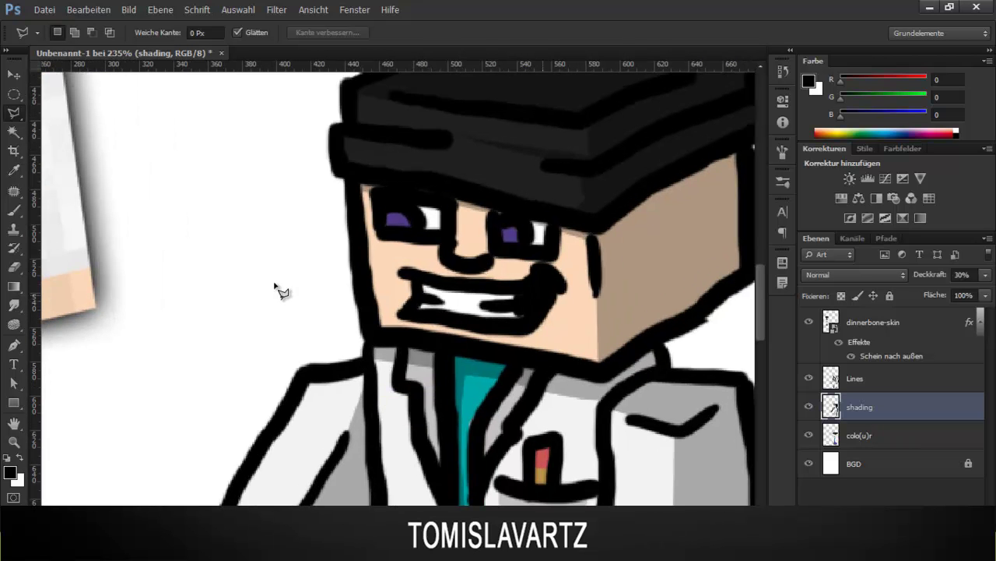
Sample the shirt's teal and touch up the shirt beside the coat lapel on the colo(u)r layer with a 10 px brush.
scroll(276, 287, down, 2)
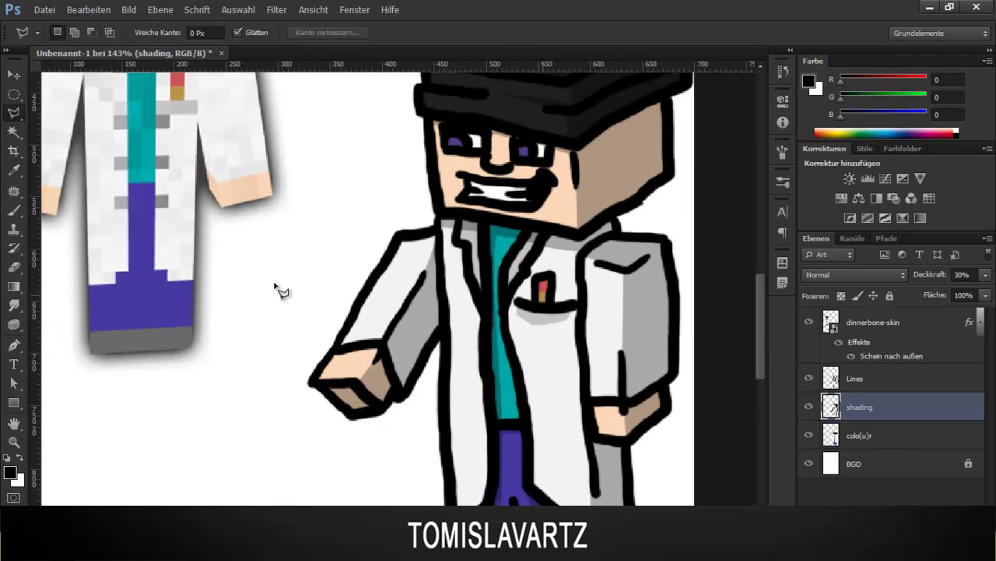
scroll(276, 287, up, 4)
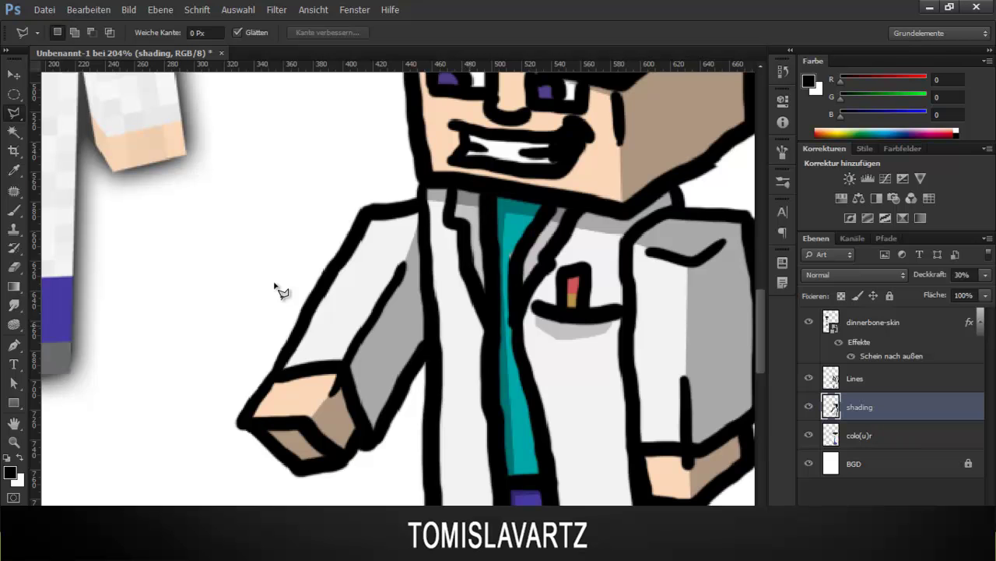
scroll(277, 287, down, 1)
scroll(277, 287, up, 2)
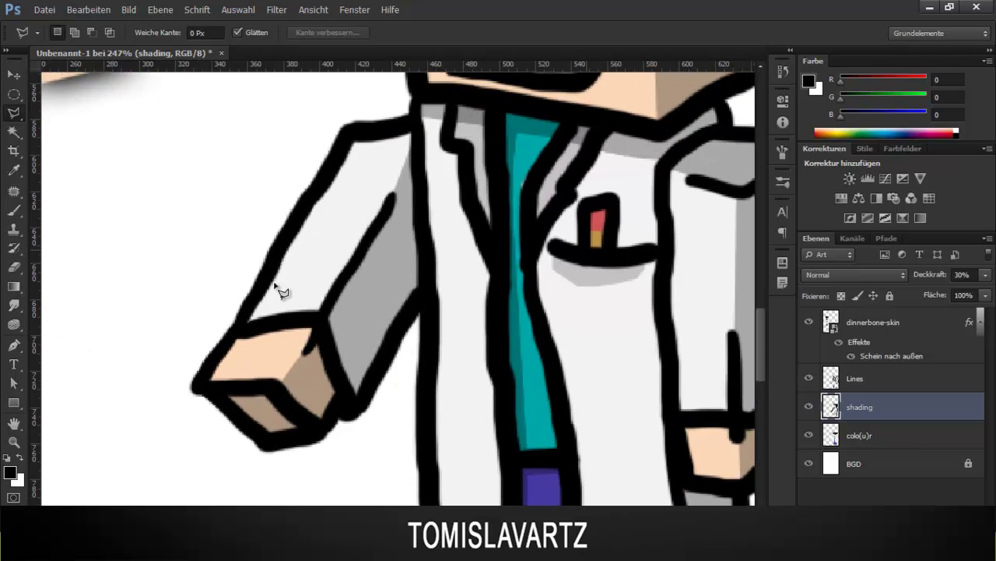
scroll(276, 287, up, 3)
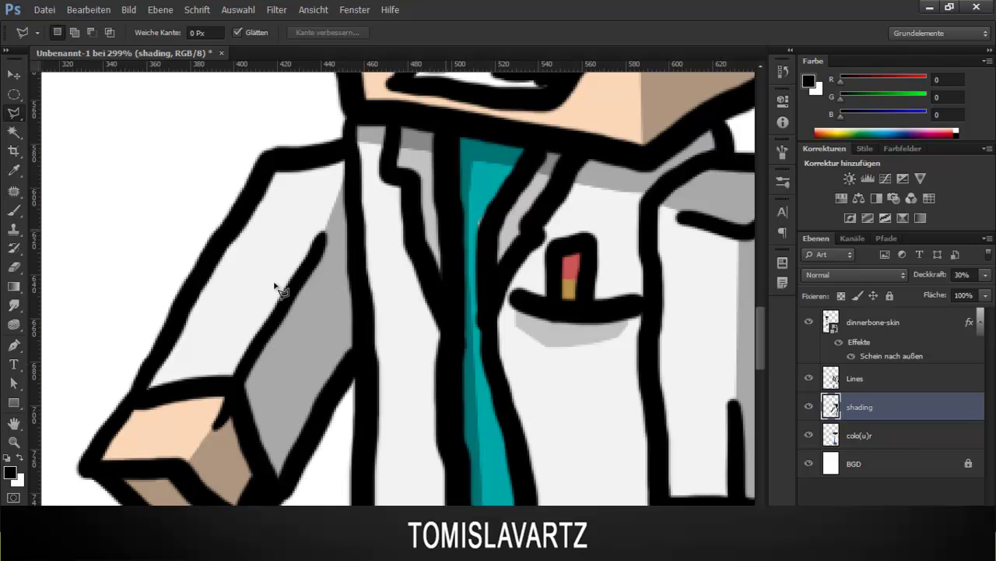
scroll(277, 287, up, 1)
key(i)
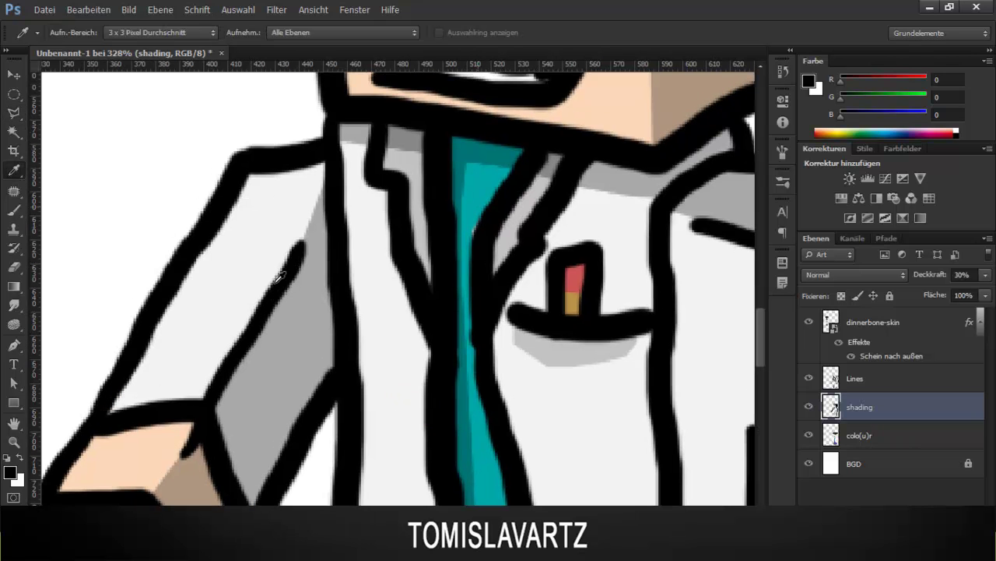
click(276, 281)
key(b)
key(alt+[)
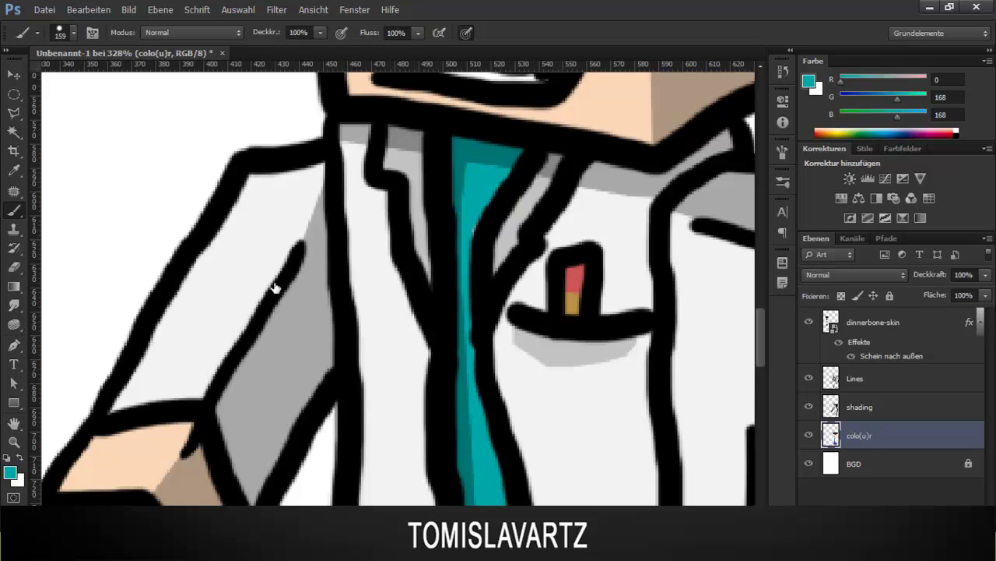
drag(479, 254, 362, 254)
key(alt+bracketright)
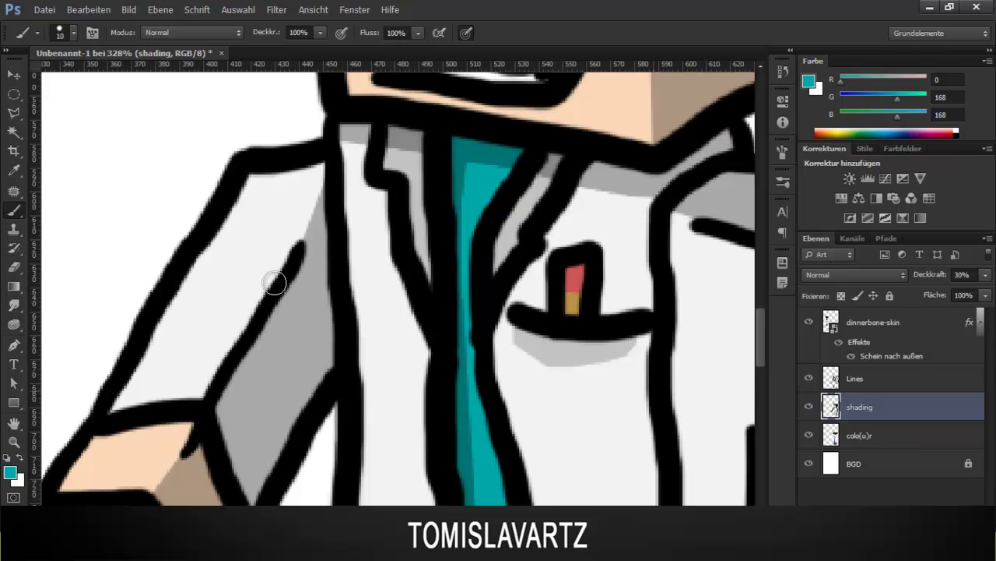
Paint thin black shadows along the coat's lapel and the pocketed pencil on the shading layer with a 6 px brush.
key(d)
key(l)
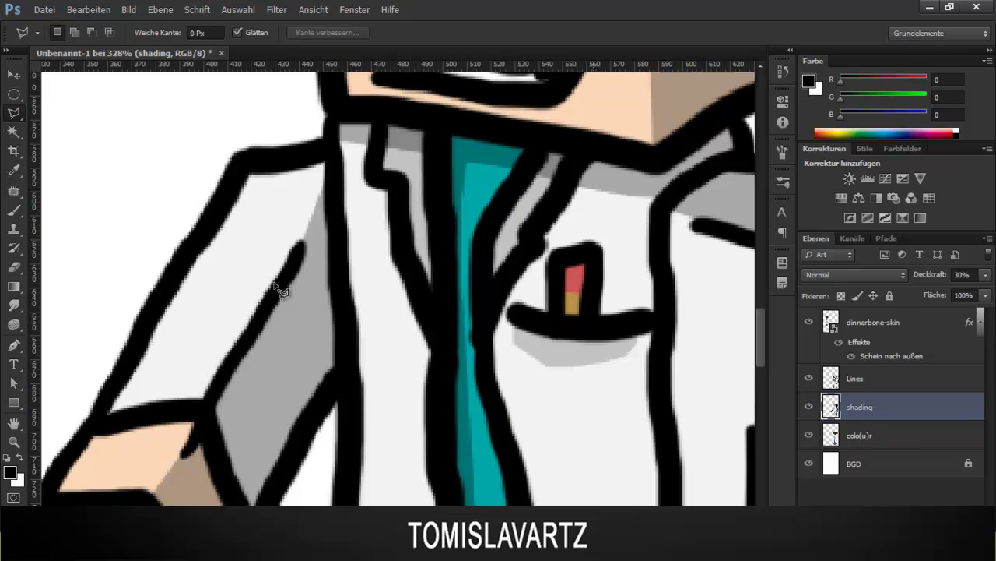
key(Return)
key(b)
key(alt+BackSpace)
key(ctrl+d)
mouse_move(491, 351)
mouse_down()
mouse_move(480, 351)
mouse_move(575, 195)
mouse_up()
click(494, 360)
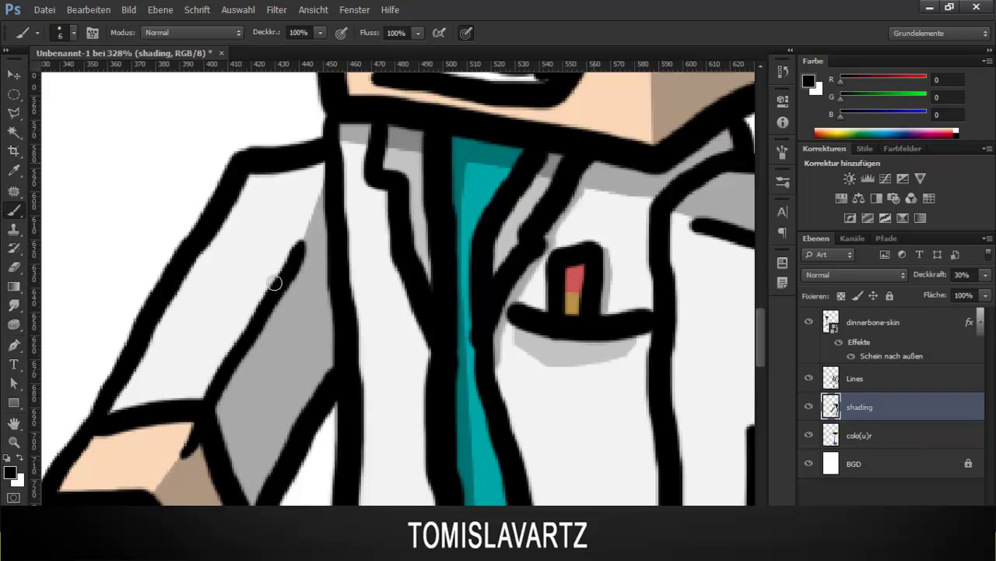
Lasso the upper front of the coat between the bent arm and the lapel, and paint it black on the shading layer.
scroll(275, 282, down, 1)
key(l)
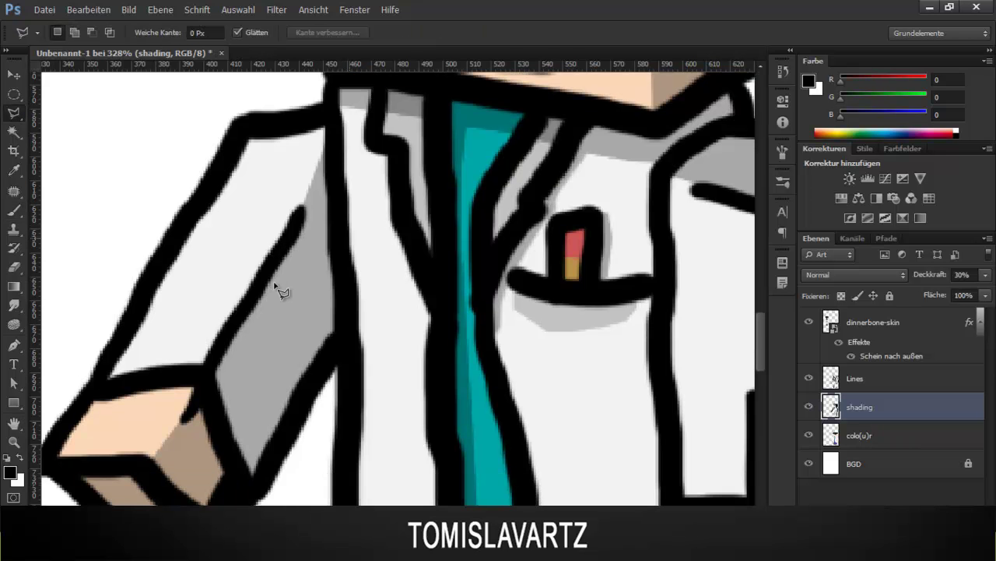
scroll(275, 287, down, 1)
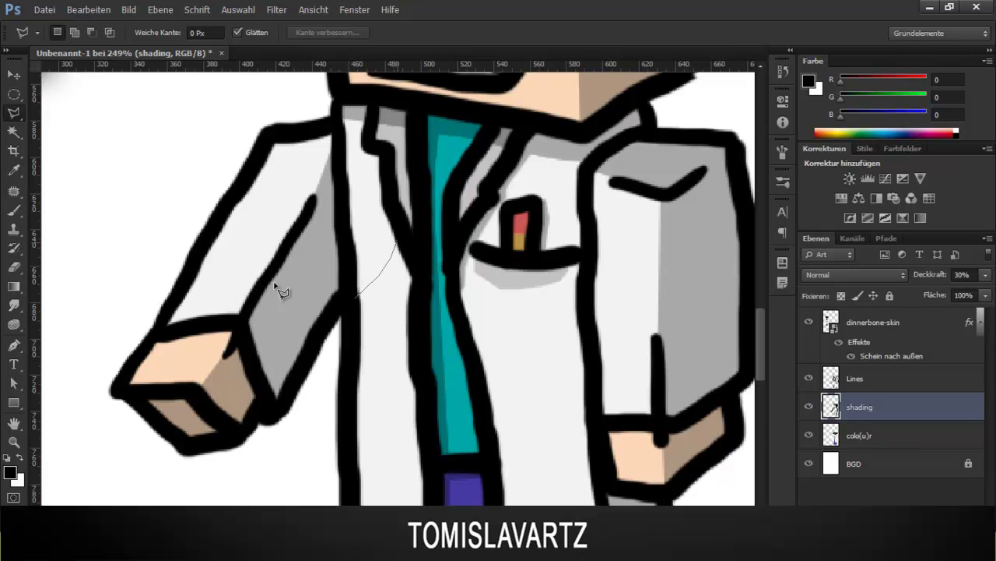
drag(389, 210, 390, 181)
click(341, 127)
ctrl+click(346, 286)
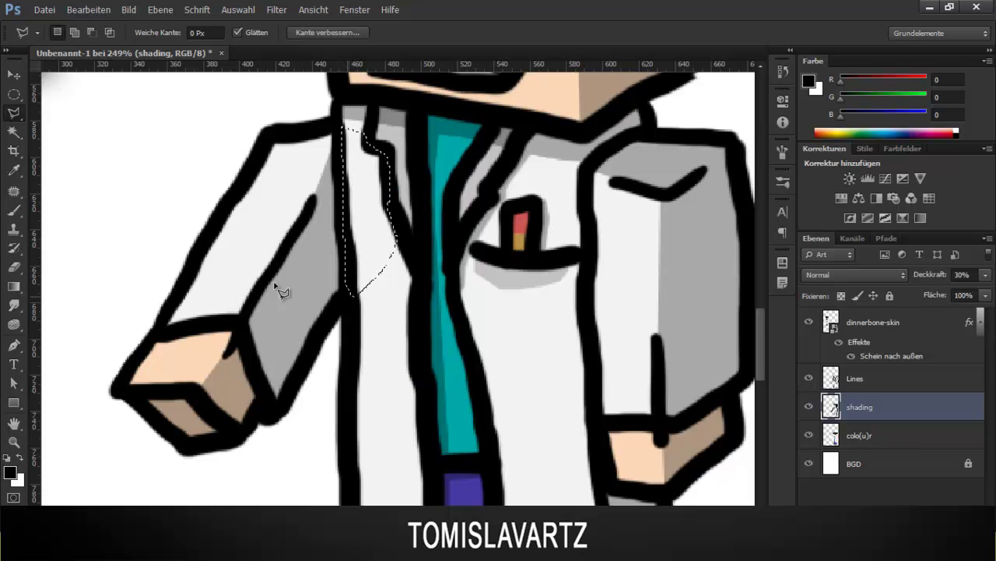
key(alt+bracketright)
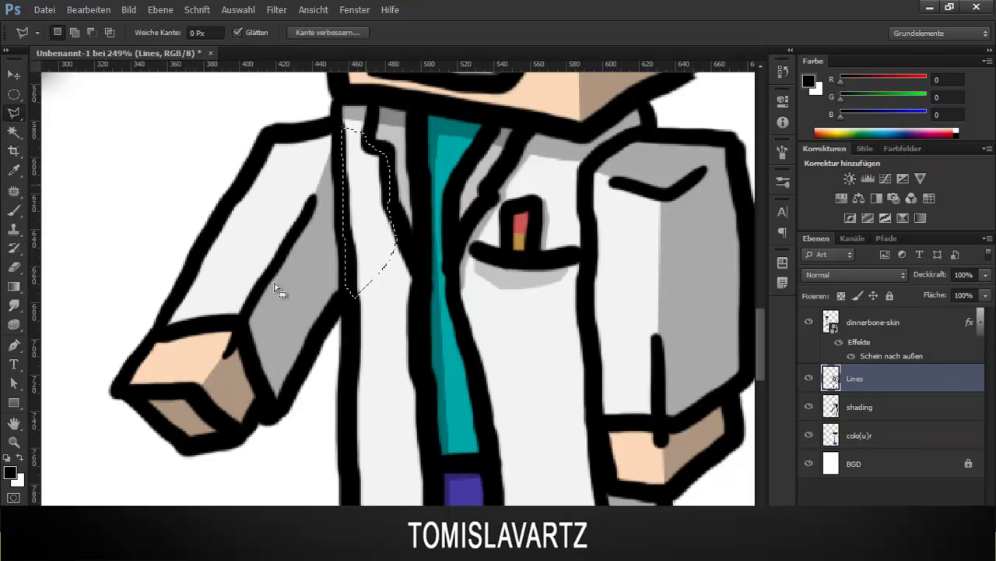
key(alt+bracketleft)
key(alt+bracketleft)
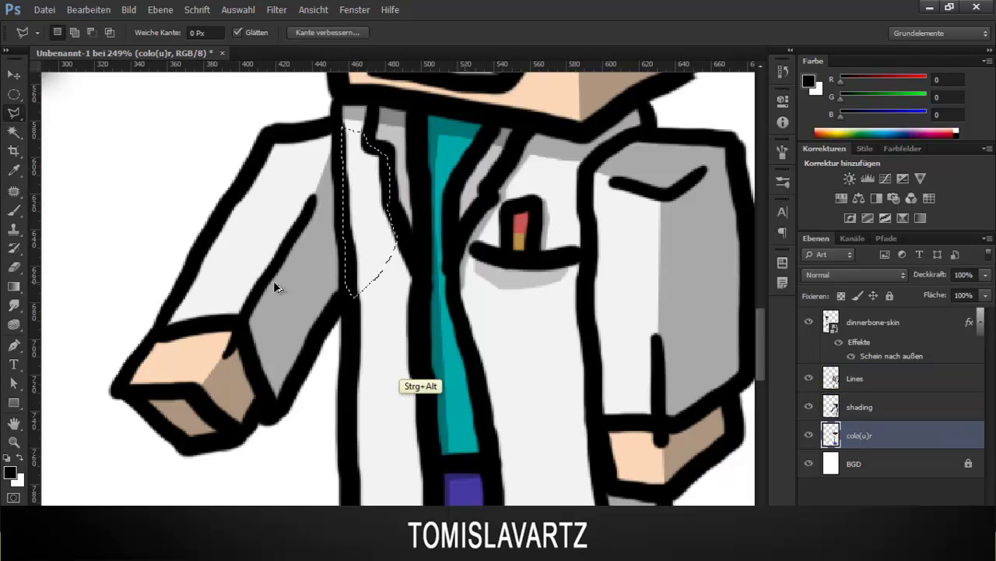
key(alt+bracketright)
key(b)
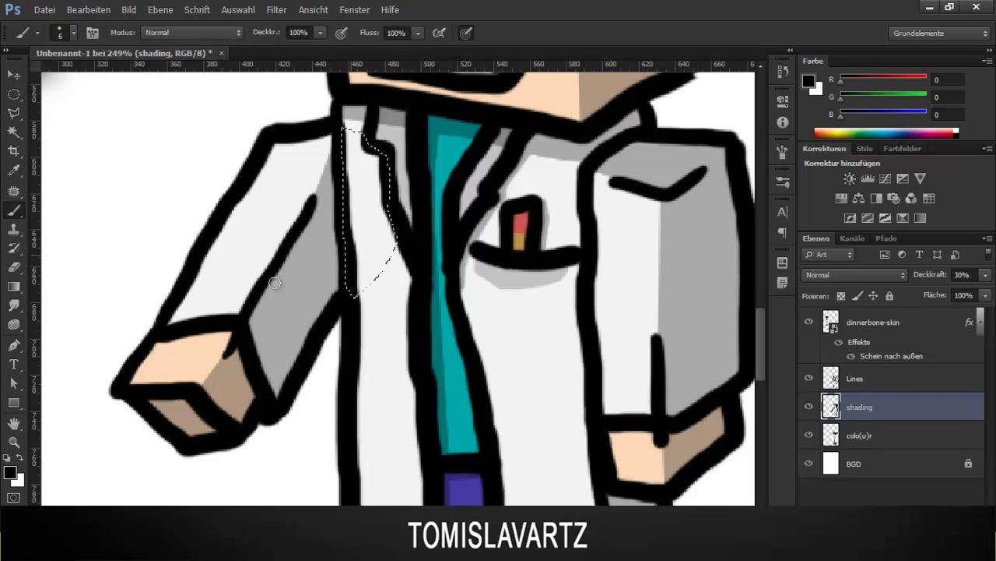
right_click(274, 283)
alt+drag(274, 284, 327, 284)
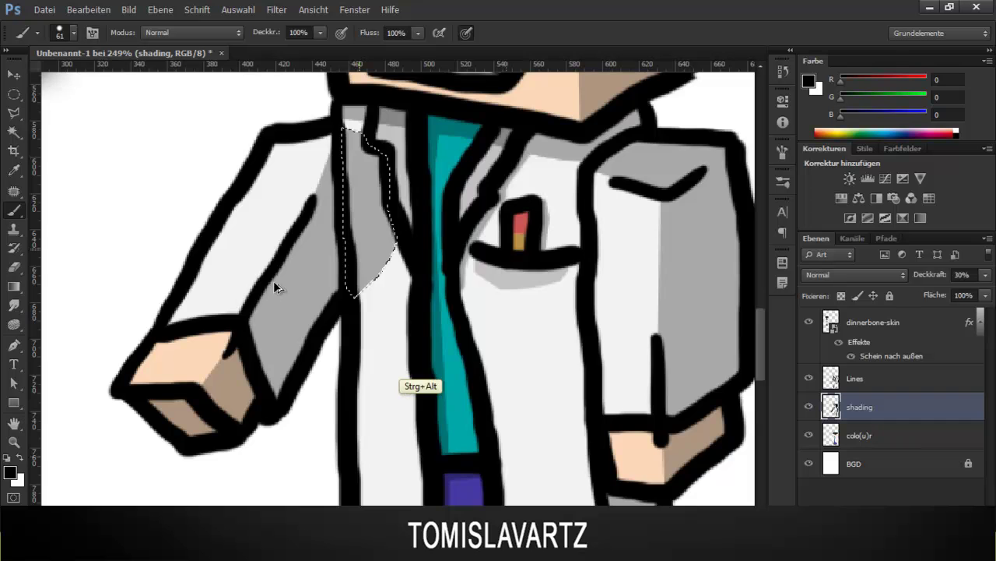
Examine the shaded cartoon as a whole beside the reference skin.
scroll(276, 287, down, 5)
scroll(276, 287, down, 3)
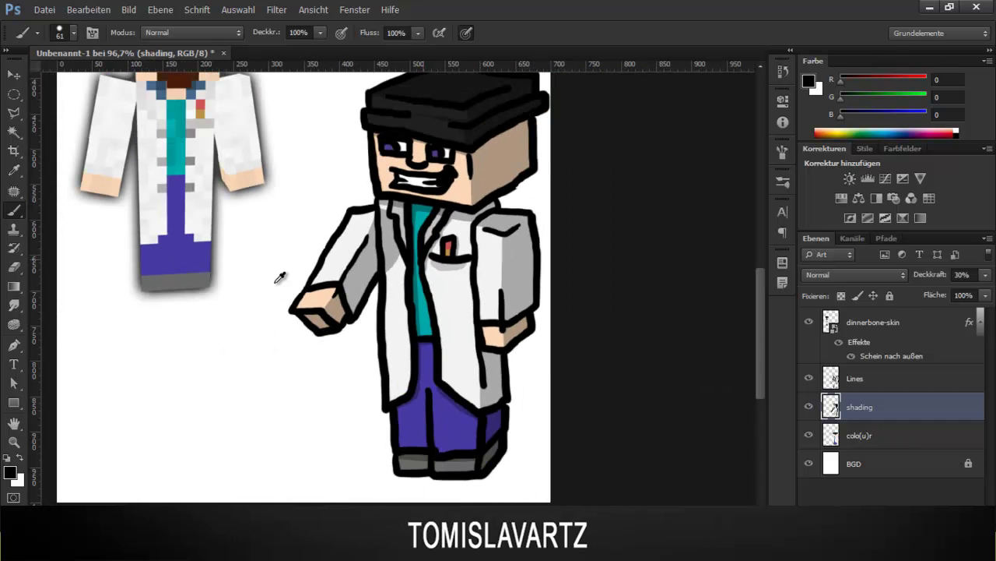
key(alt)
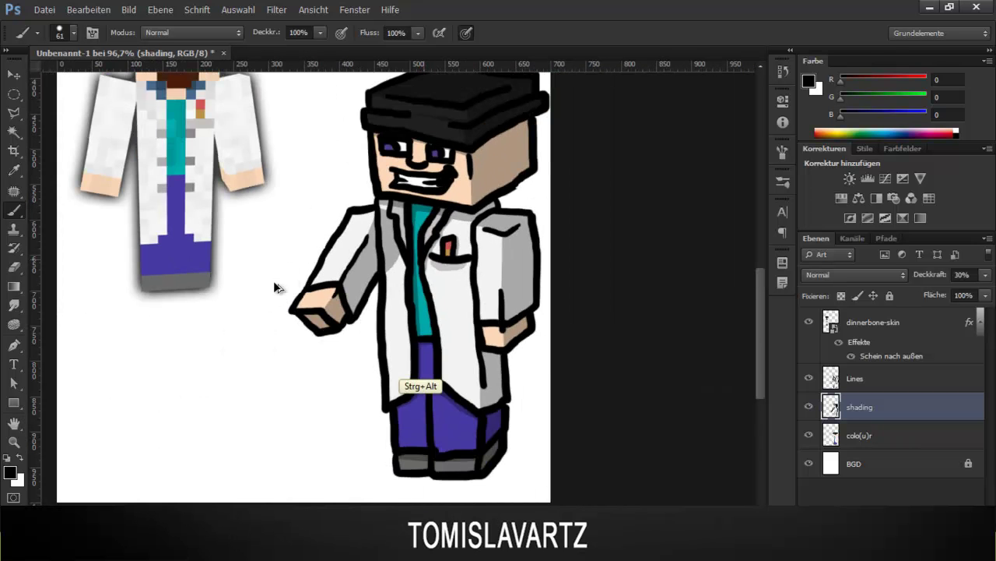
scroll(277, 287, down, 1)
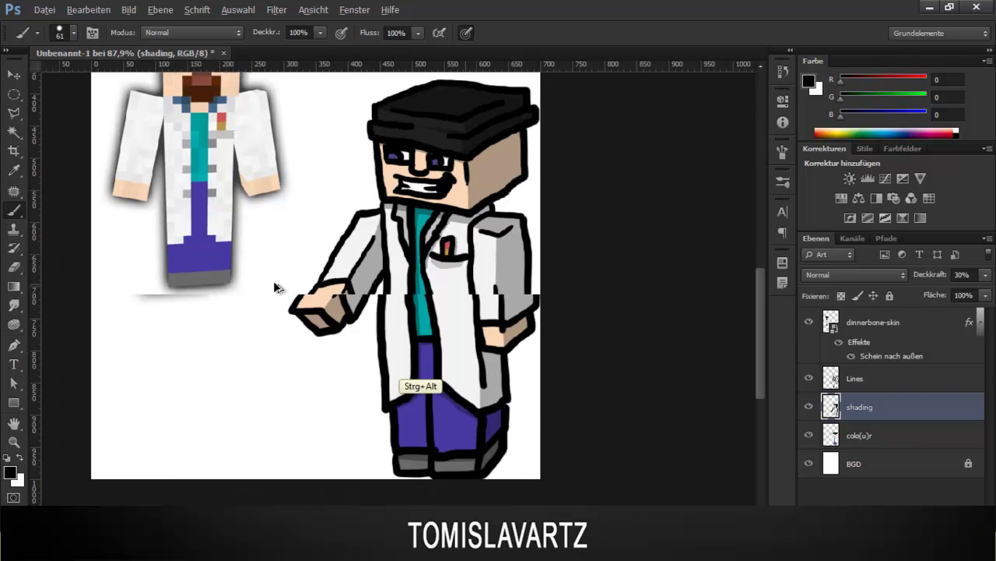
scroll(276, 287, down, 3)
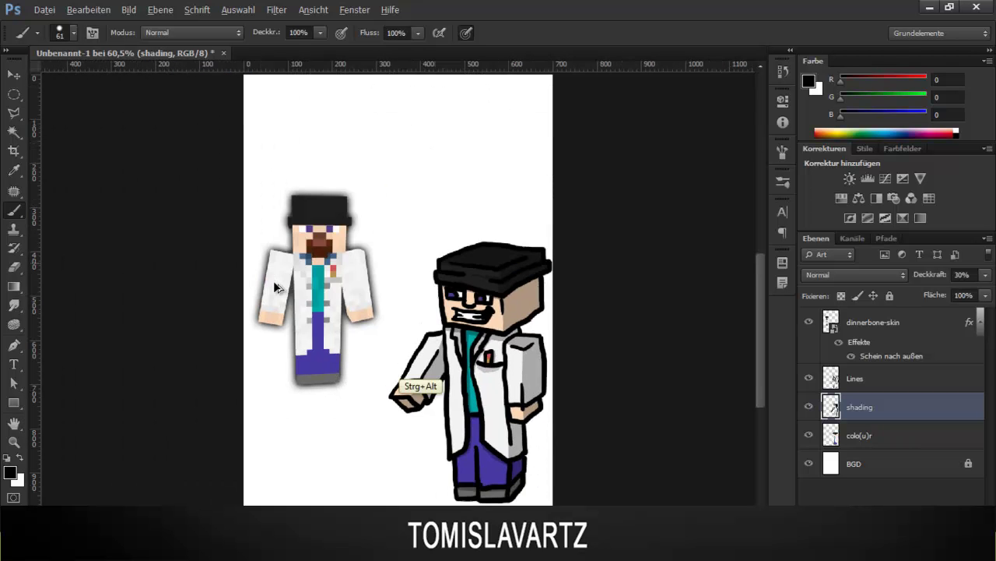
scroll(277, 287, down, 1)
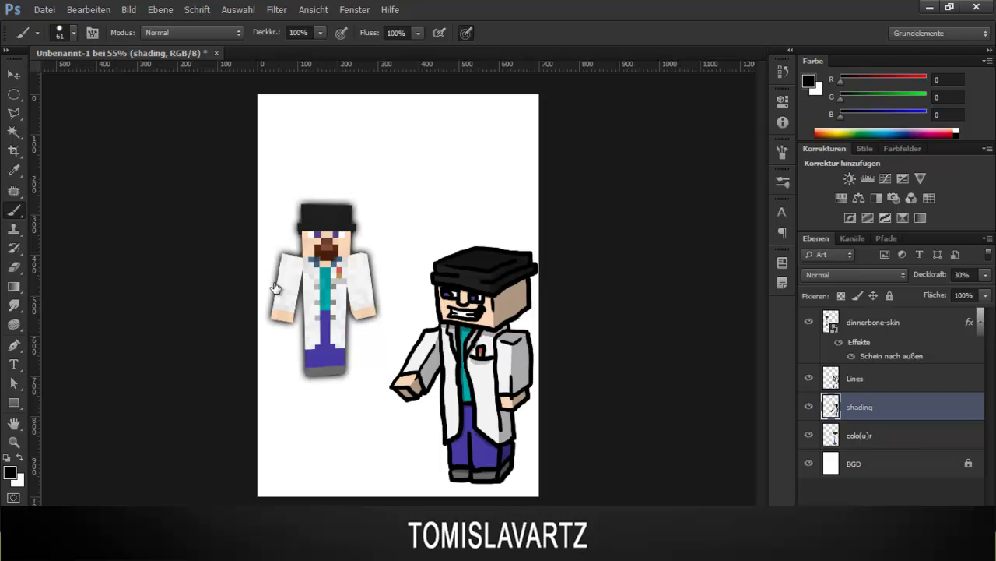
key(ctrl+z)
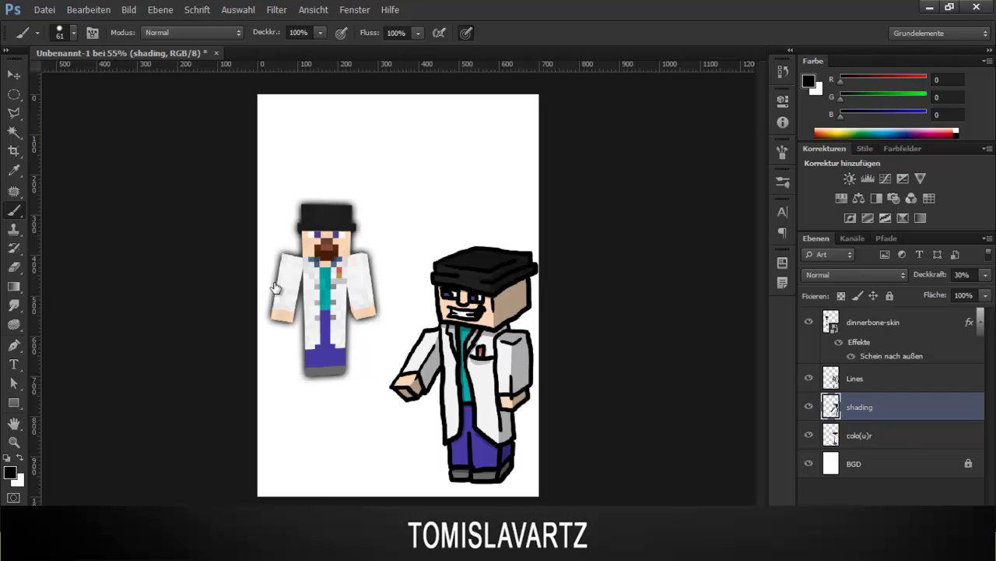